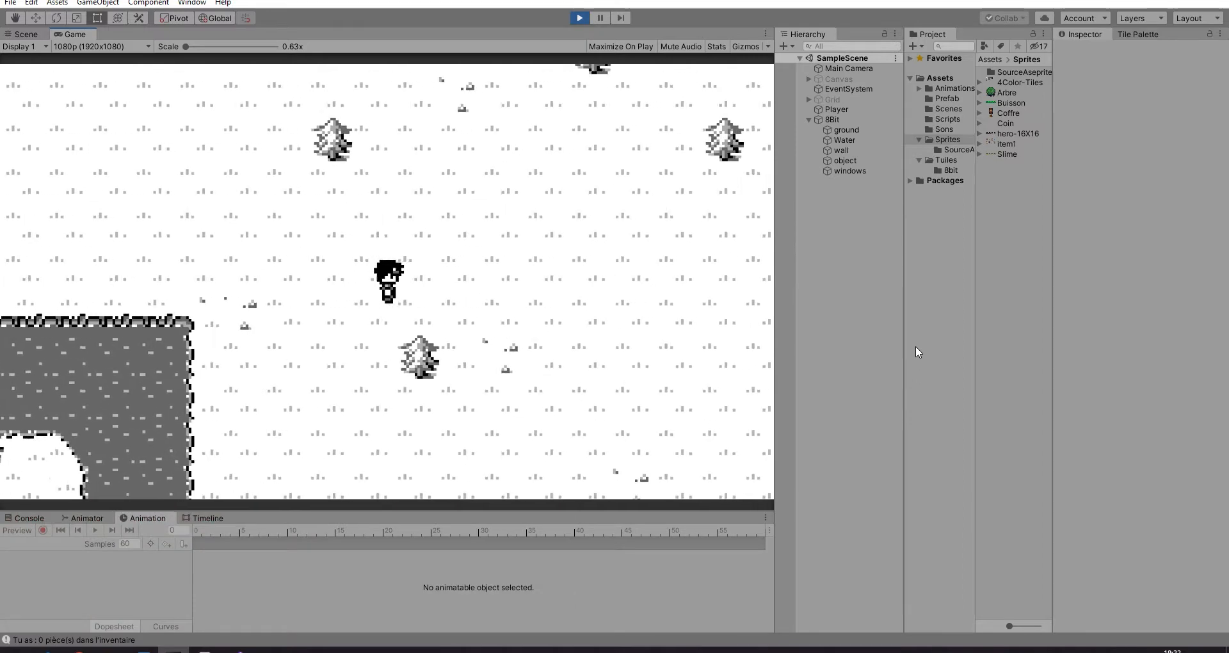
# Step: Walk the player character around the running 8-bit map to preview the ground, wall and water tiles
pyautogui.press('Up')
pyautogui.press('Right')
pyautogui.press('Down')
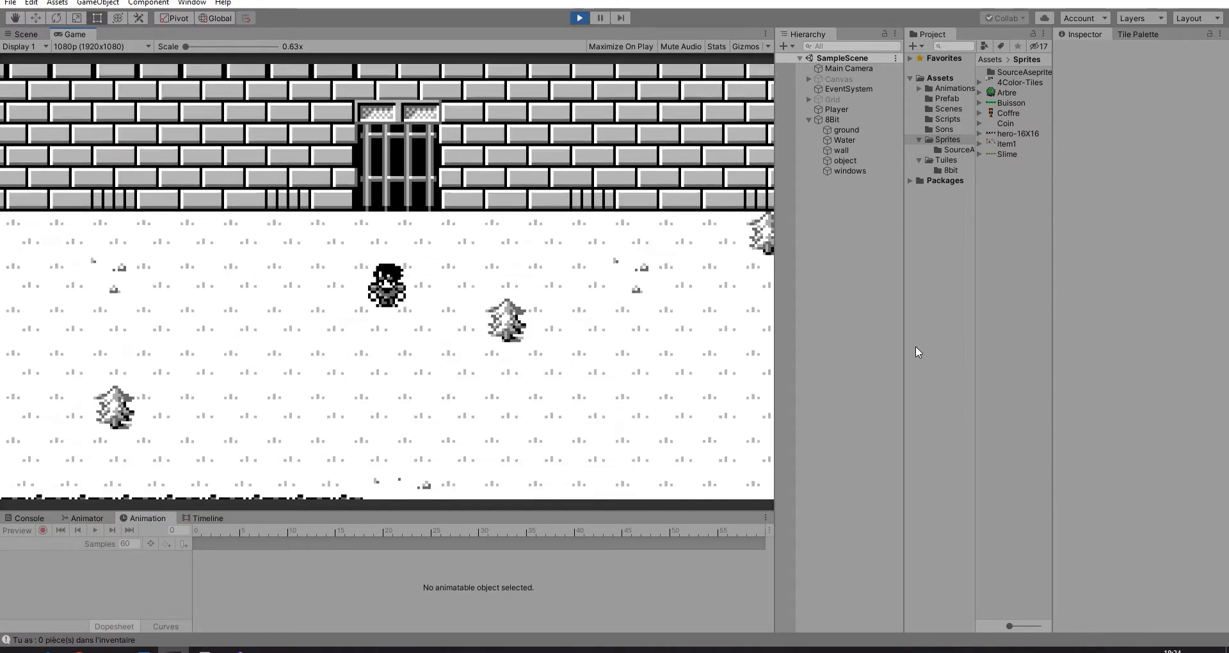
pyautogui.press('Left')
pyautogui.press('Right')
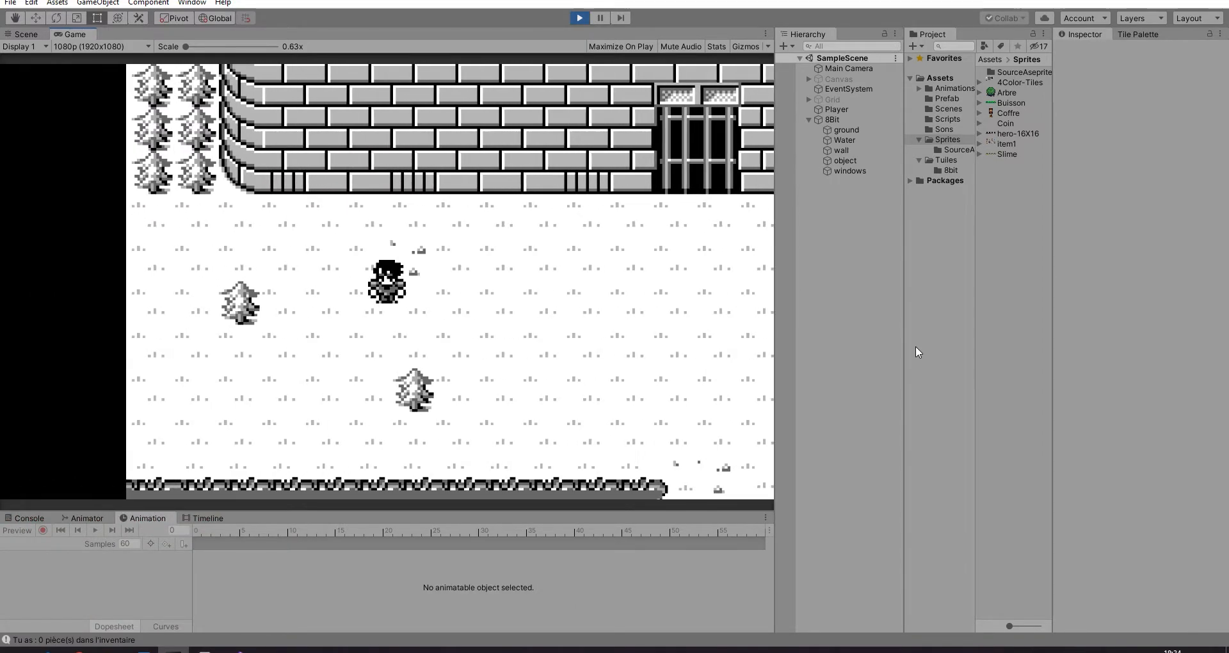
pyautogui.press('Down')
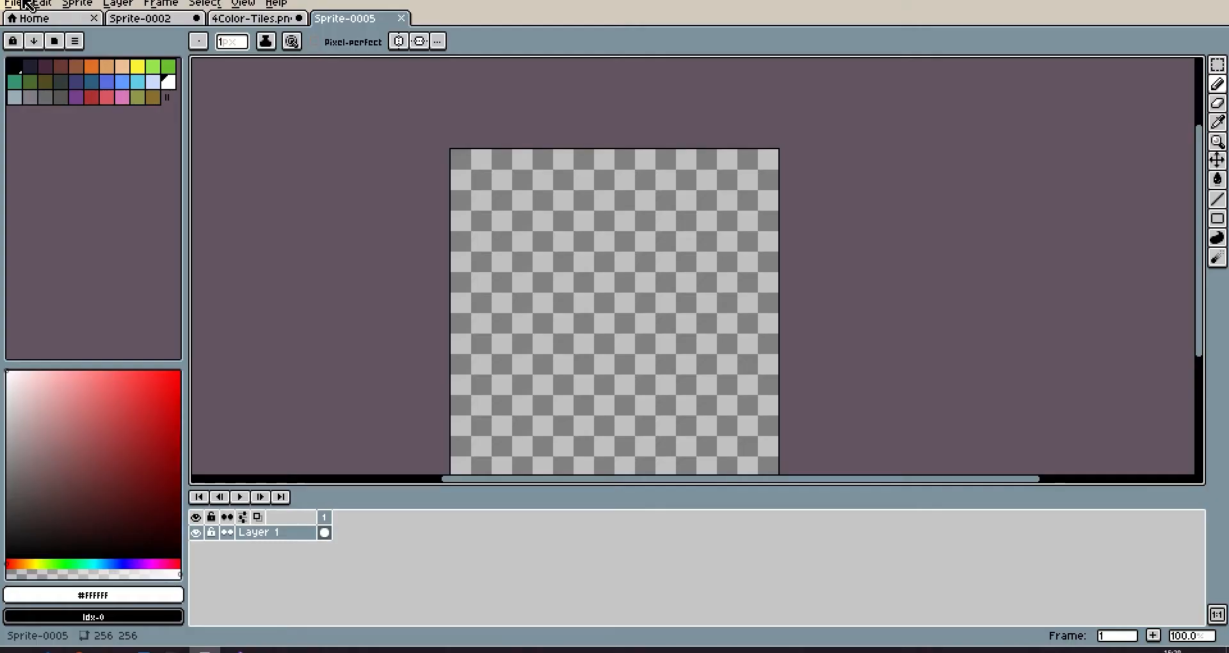
# Step: Create a 16 × 16 sprite in Aseprite and load the black, dark-gray, light-gray and white palette
pyautogui.press('Return')
pyautogui.click(75, 41)
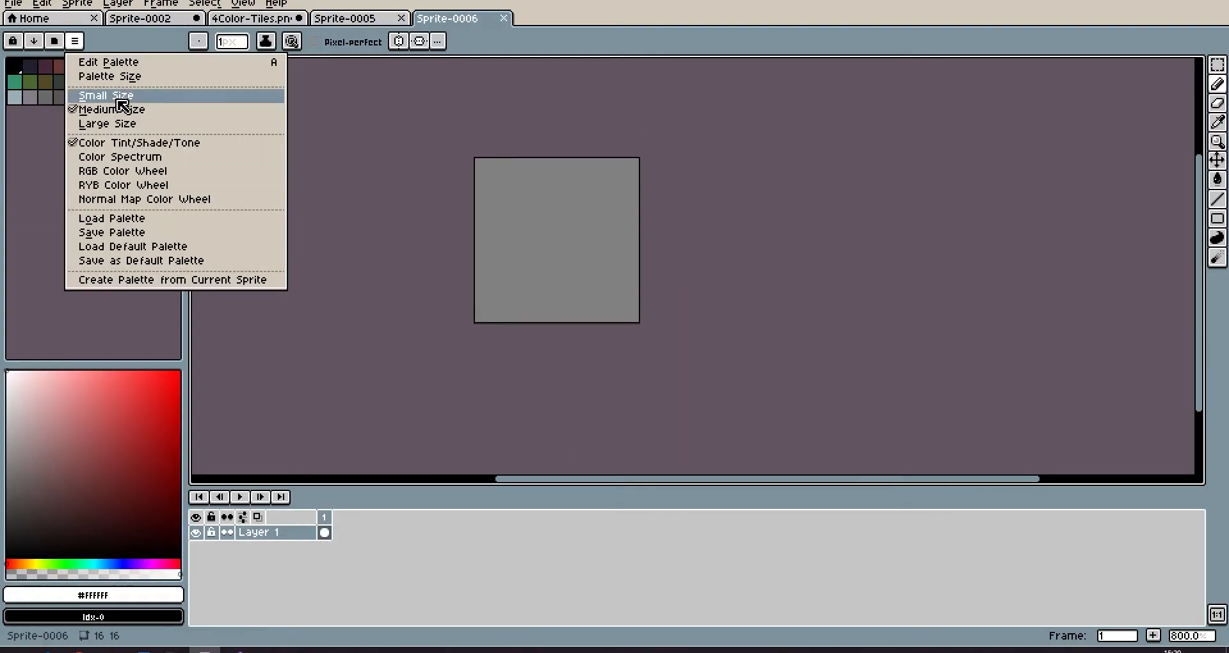
pyautogui.click(103, 219)
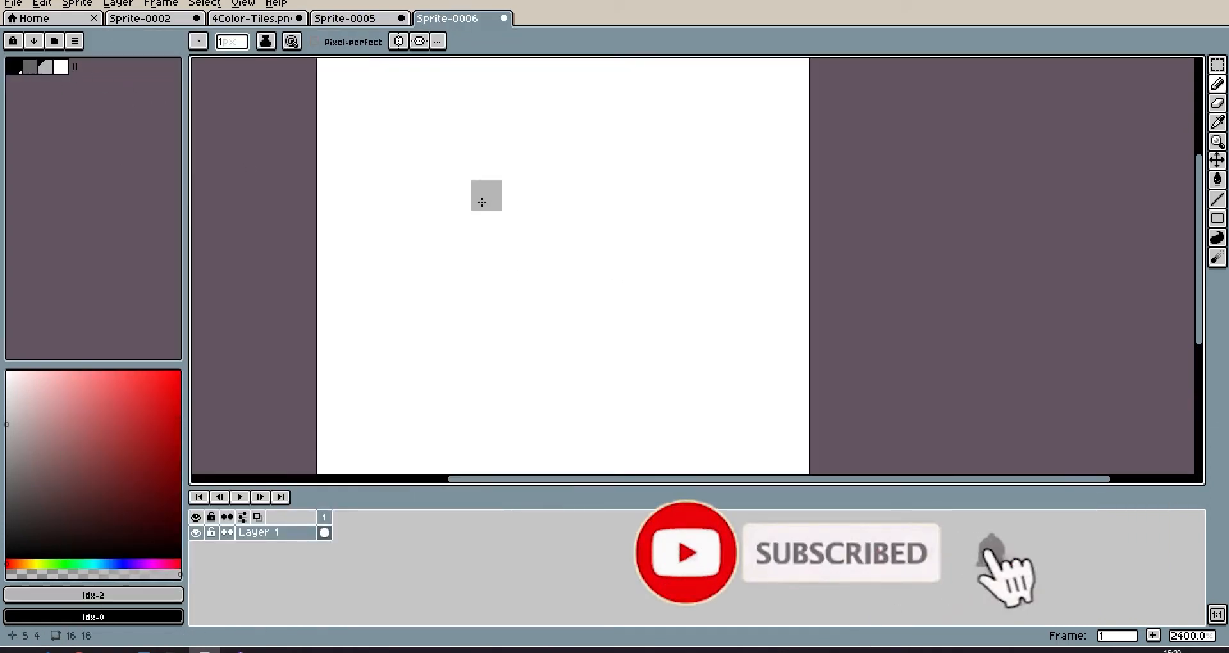
# Step: Show the sprite tiled in both axes with the grid visible
pyautogui.scroll(-5, 482, 202)
pyautogui.click(244, 3)
pyautogui.moveTo(378, 86)
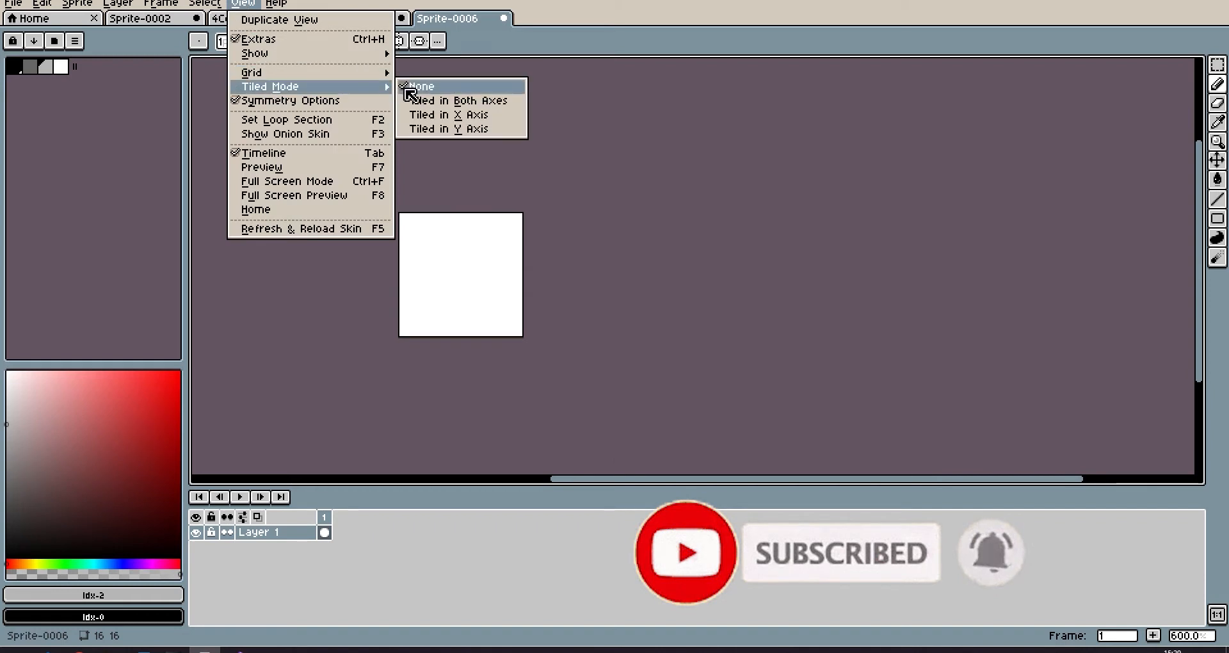
pyautogui.click(448, 101)
pyautogui.hotkey('ctrl', "'")
# Step: Draw two light-gray grass tufts on the white tile, one at the upper left and one at the lower right
pyautogui.scroll(2, 459, 246)
pyautogui.click(422, 272)
pyautogui.moveTo(457, 267); pyautogui.dragTo(453, 259)
pyautogui.click(482, 272)
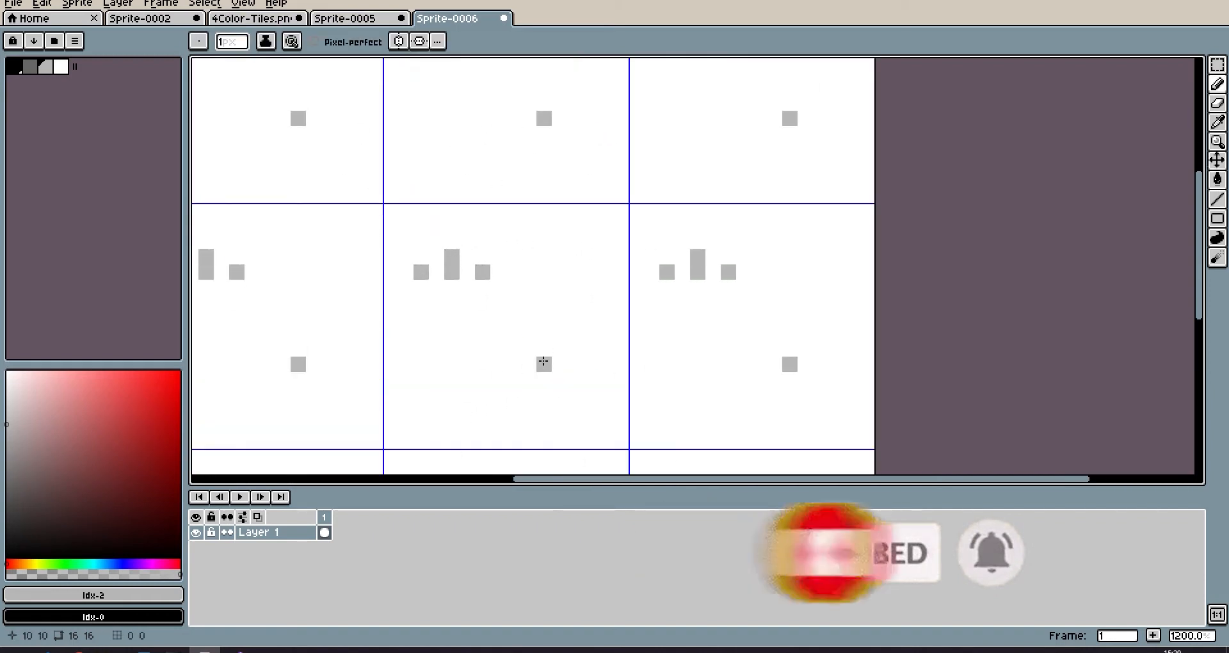
pyautogui.click(514, 380)
pyautogui.moveTo(545, 379); pyautogui.dragTo(545, 365)
pyautogui.click(591, 380)
pyautogui.scroll(-5, 609, 192)
pyautogui.scroll(2, 359, 103)
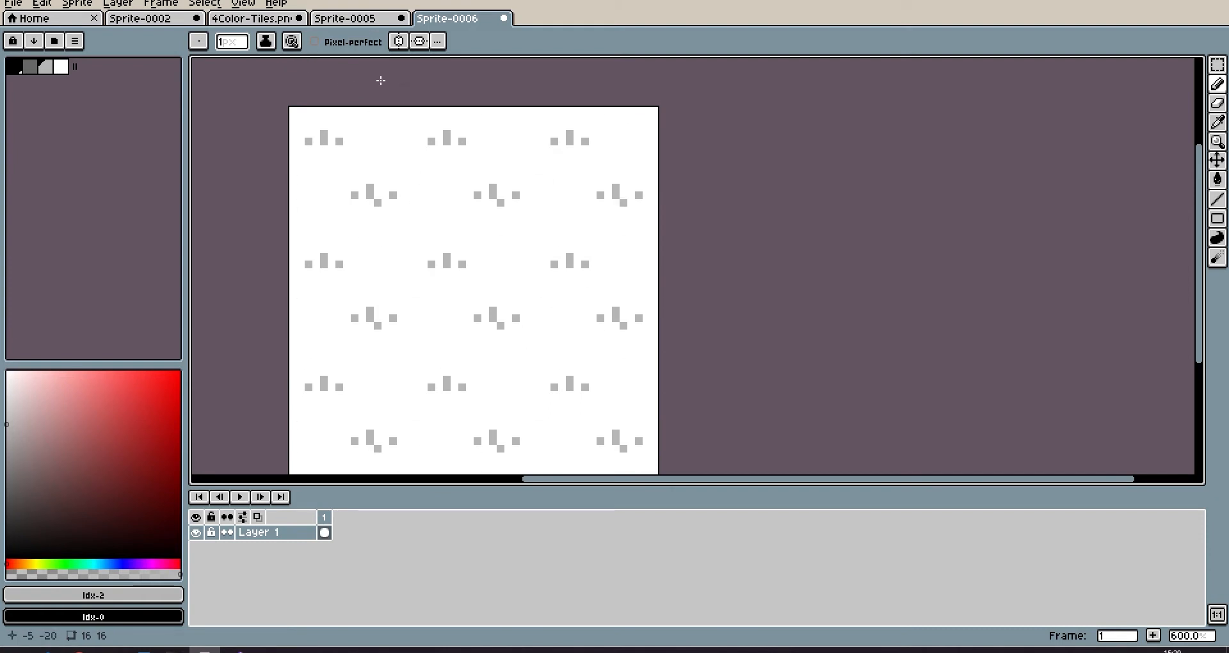
# Step: Paste the grass tile into the first cell of the Sprite-0005 tileset
pyautogui.click(340, 20)
pyautogui.hotkey('ctrl', 'v')
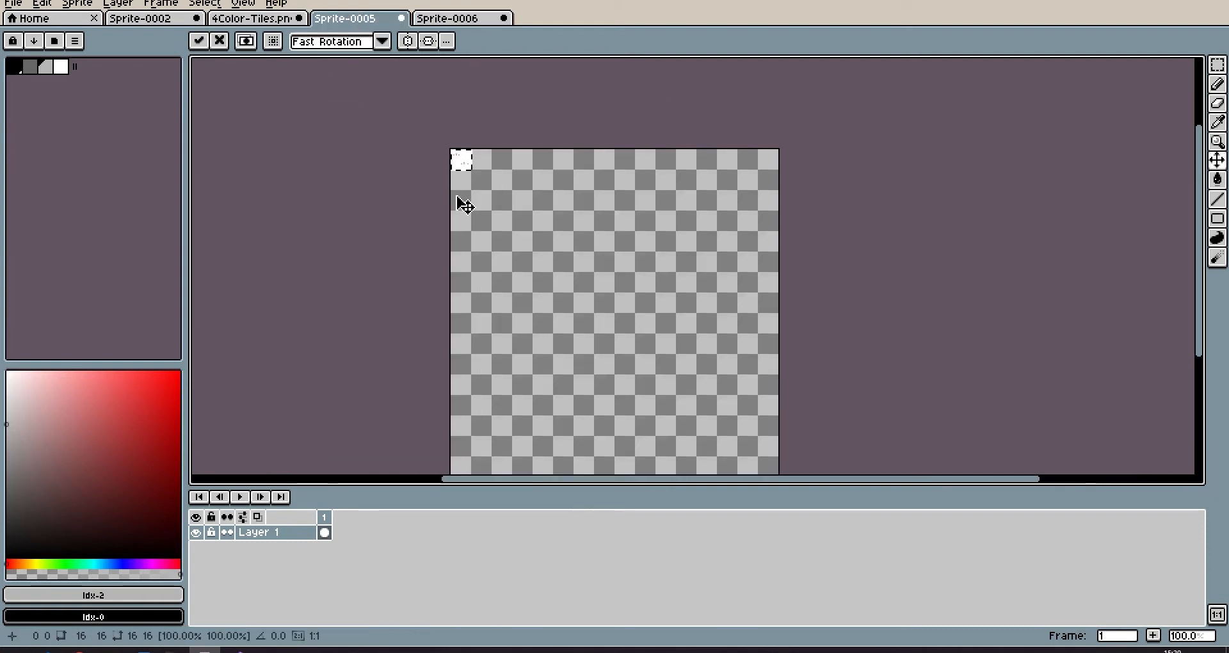
pyautogui.scroll(5, 469, 161)
pyautogui.moveTo(469, 161); pyautogui.dragTo(395, 226)
pyautogui.hotkey('ctrl', 'd')
# Step: Clear the Sprite-0006 tile and refill it with white, keeping the grid visible
pyautogui.click(477, 20)
pyautogui.press('Delete')
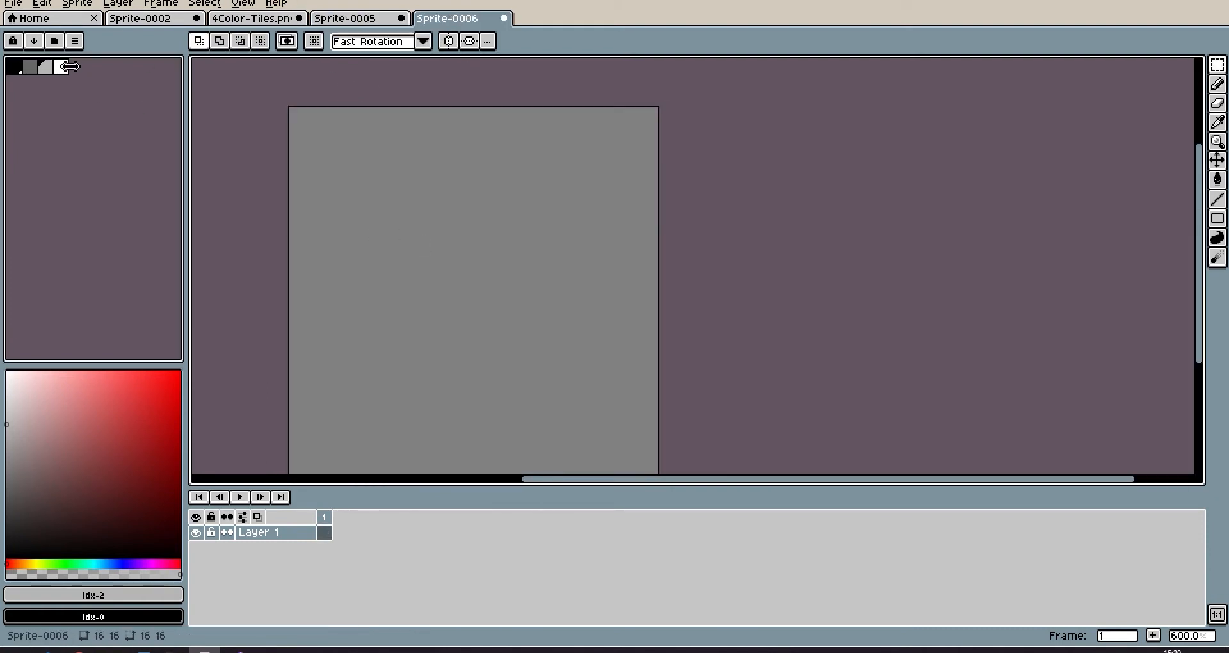
pyautogui.click(60, 64)
pyautogui.press('g')
pyautogui.click(510, 271)
pyautogui.hotkey('ctrl', "'")
# Step: Draw a small pebble in the tile's lower right with a dark-gray base and light-gray highlight pixels
pyautogui.scroll(1, 477, 235)
pyautogui.press('b')
pyautogui.click(26, 68)
pyautogui.scroll(2, 442, 318)
pyautogui.click(443, 318)
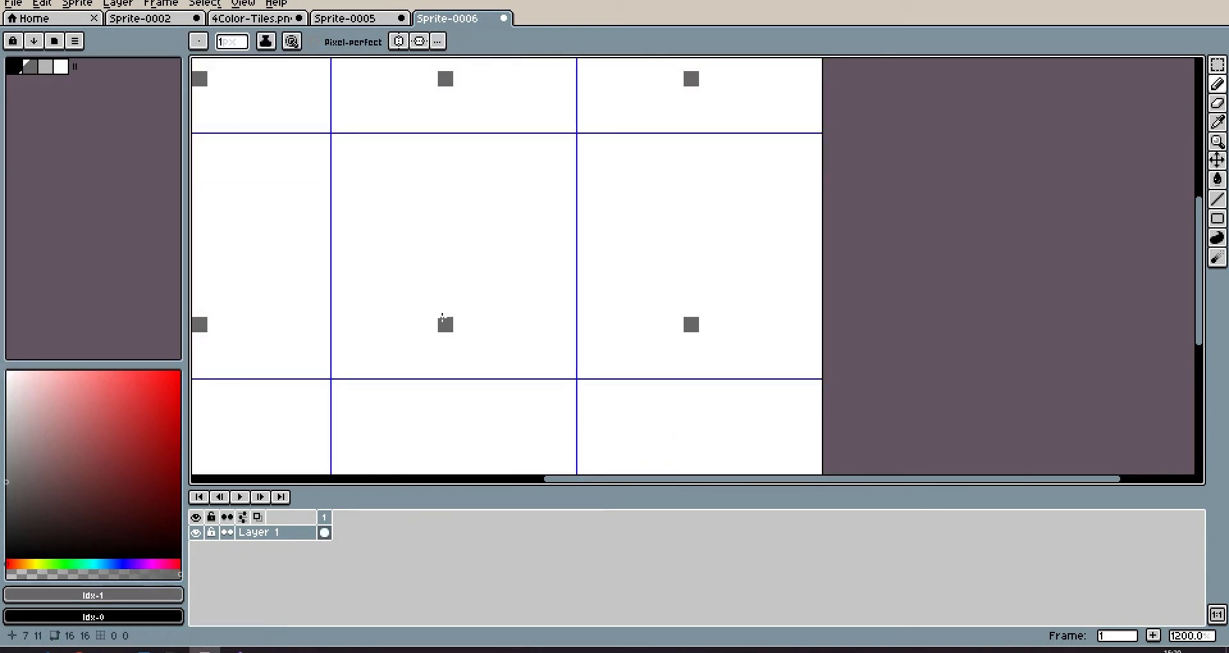
pyautogui.click(46, 67)
pyautogui.moveTo(457, 325); pyautogui.dragTo(455, 310)
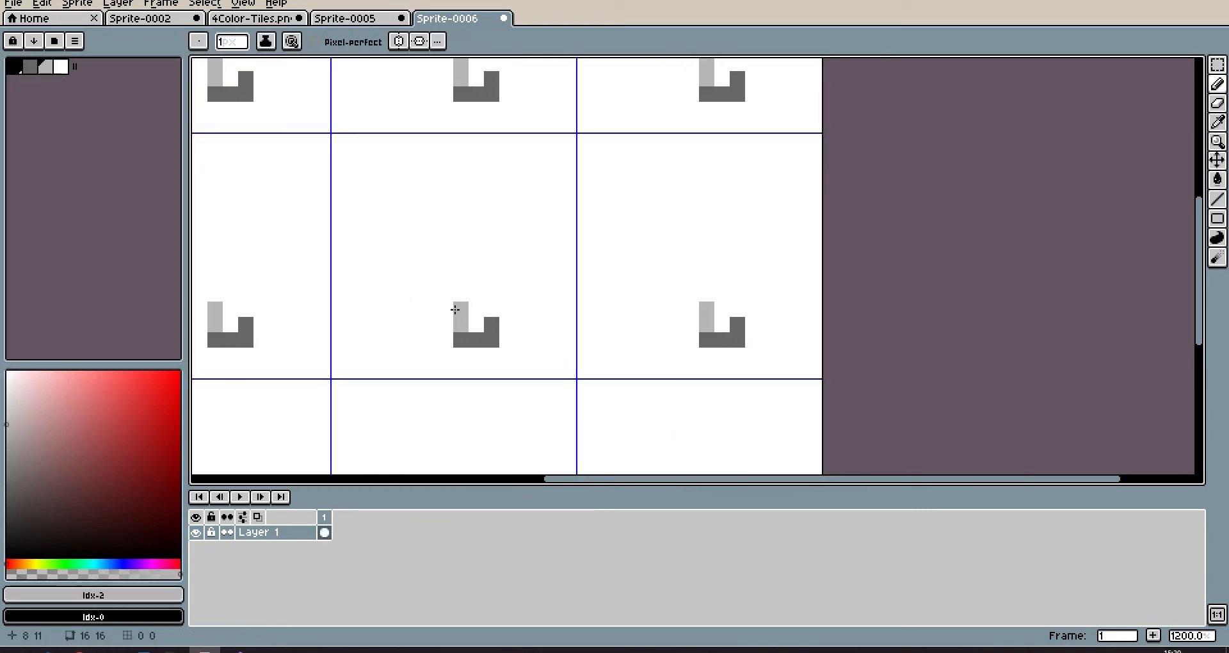
pyautogui.moveTo(532, 245); pyautogui.dragTo(599, 289)
# Step: Draw a second, smaller pebble in light and dark gray in the tile's upper left
pyautogui.keyDown('alt'); pyautogui.click(556, 383); pyautogui.keyUp('alt')
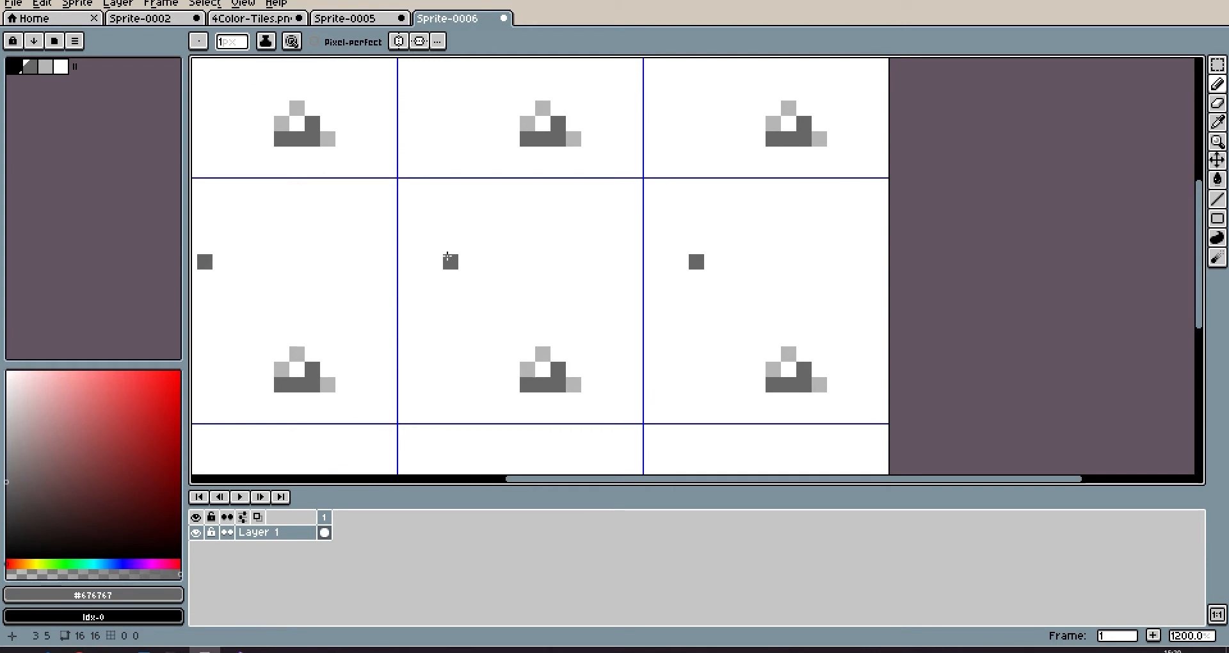
pyautogui.scroll(-3, 468, 236)
pyautogui.hotkey('ctrl', 'z')
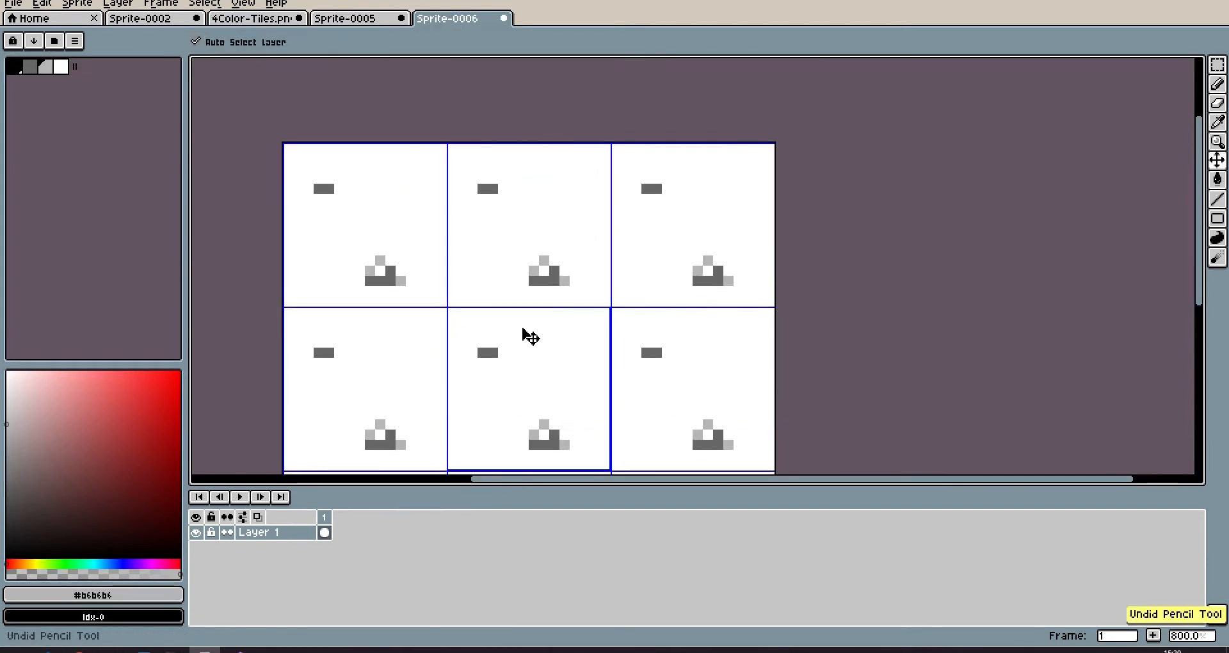
pyautogui.click(493, 353)
pyautogui.scroll(-3, 634, 350)
pyautogui.moveTo(641, 350); pyautogui.dragTo(597, 267)
# Step: Move the smaller pebble closer to the tile's upper-left corner and draw a third pebble with a dark pixel beside it at the upper right
pyautogui.click(333, 21)
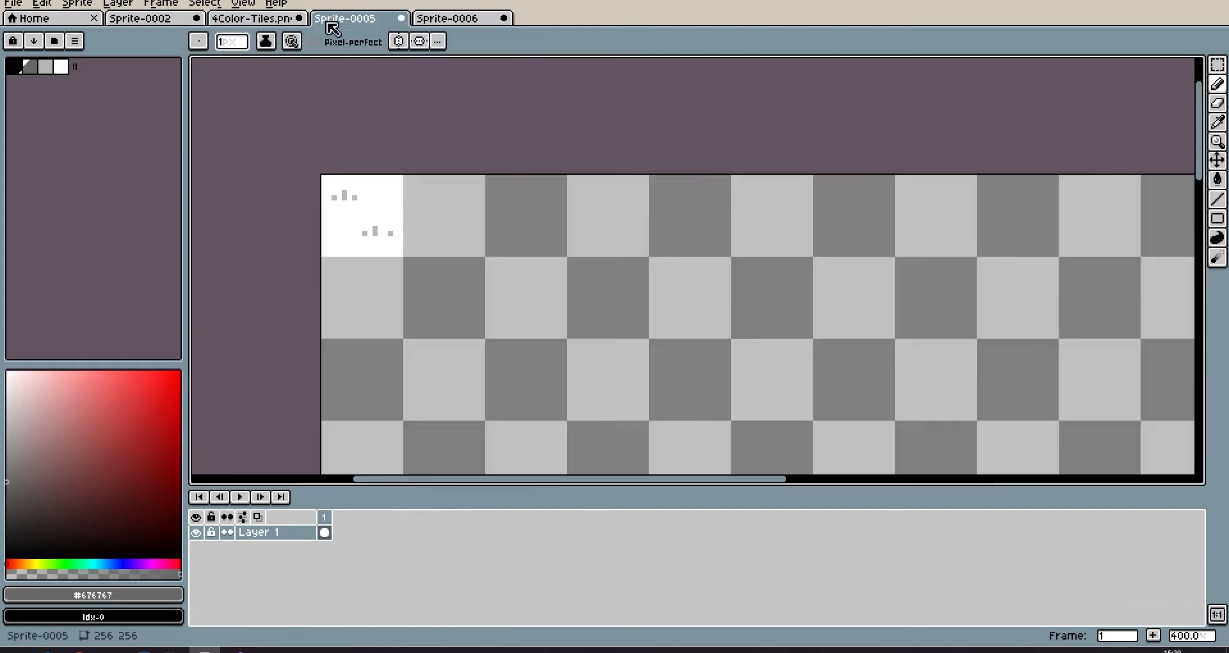
pyautogui.click(268, 22)
pyautogui.click(454, 23)
pyautogui.scroll(2, 548, 298)
pyautogui.click(655, 235)
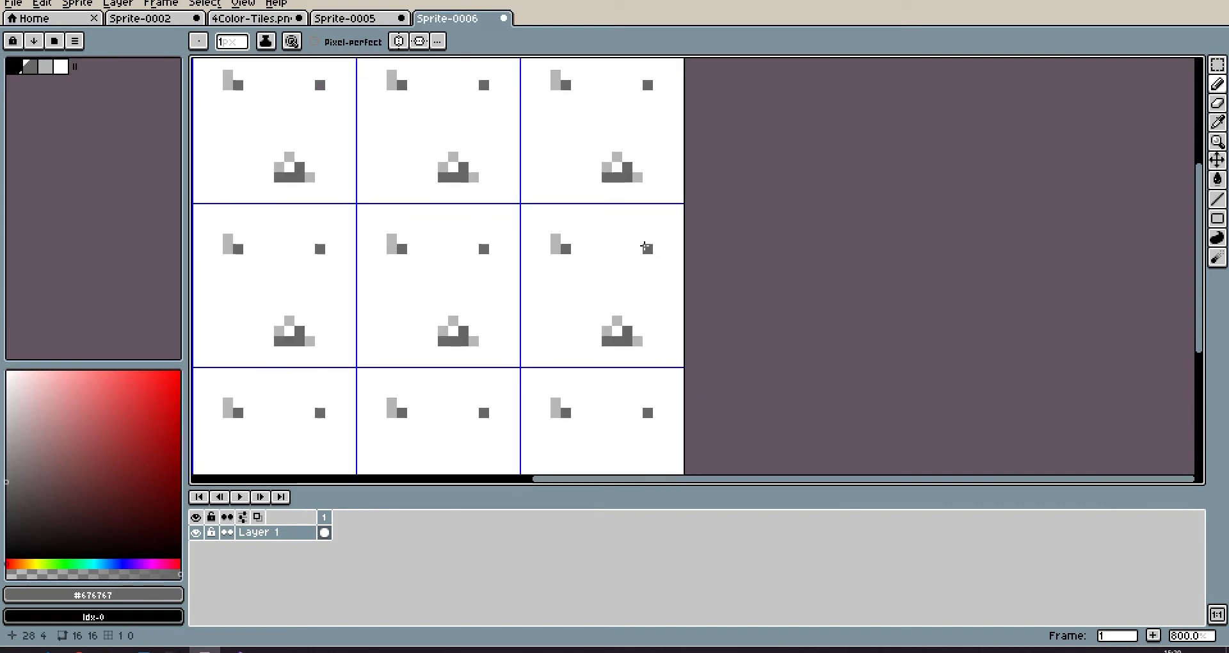
pyautogui.scroll(3, 646, 247)
pyautogui.press('m')
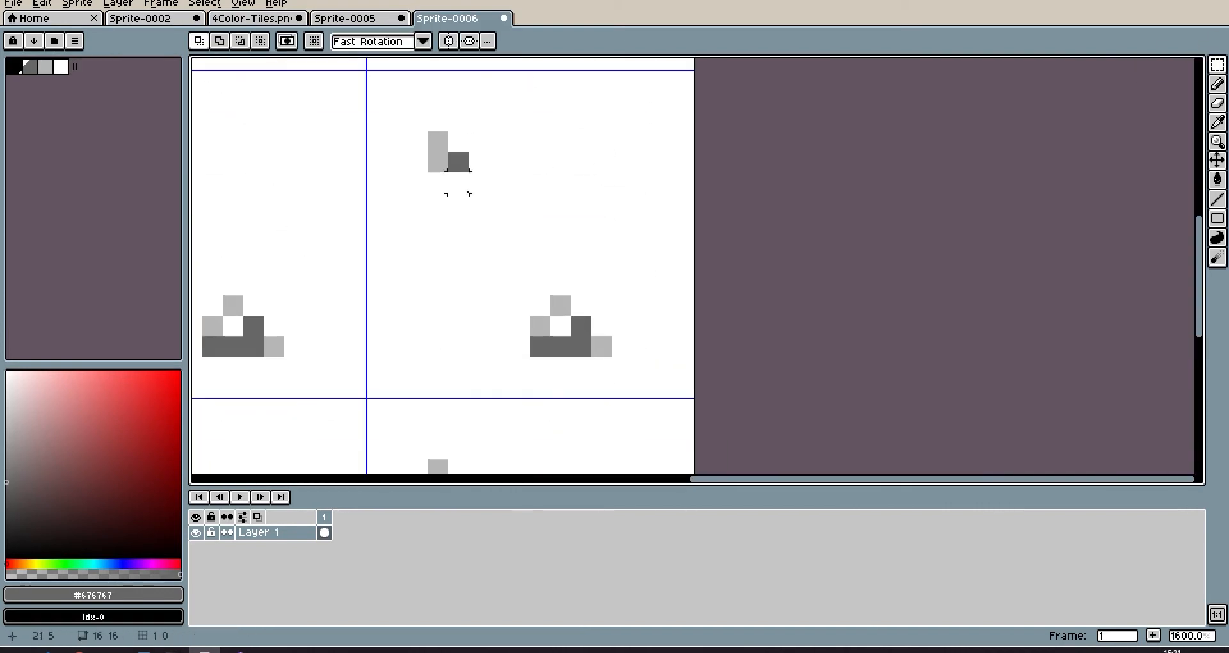
pyautogui.moveTo(457, 182)
pyautogui.mouseDown()
pyautogui.moveTo(416, 164)
pyautogui.moveTo(413, 147)
pyautogui.moveTo(410, 192)
pyautogui.mouseUp()
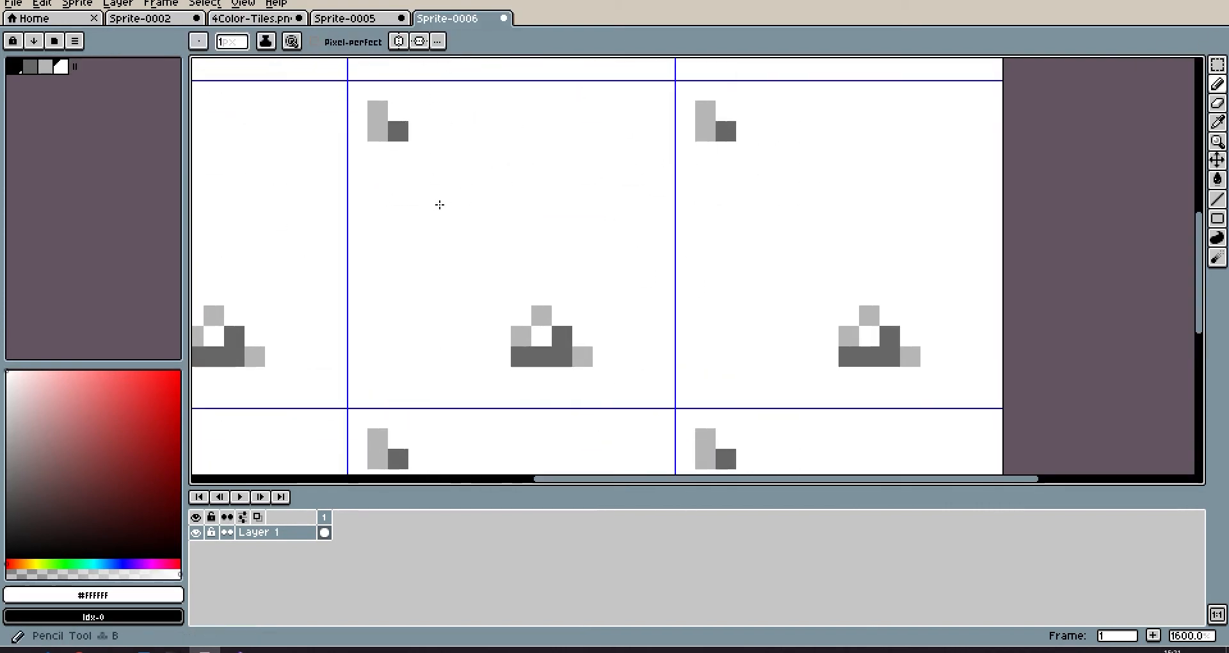
pyautogui.keyDown('alt'); pyautogui.click(399, 132); pyautogui.keyUp('alt')
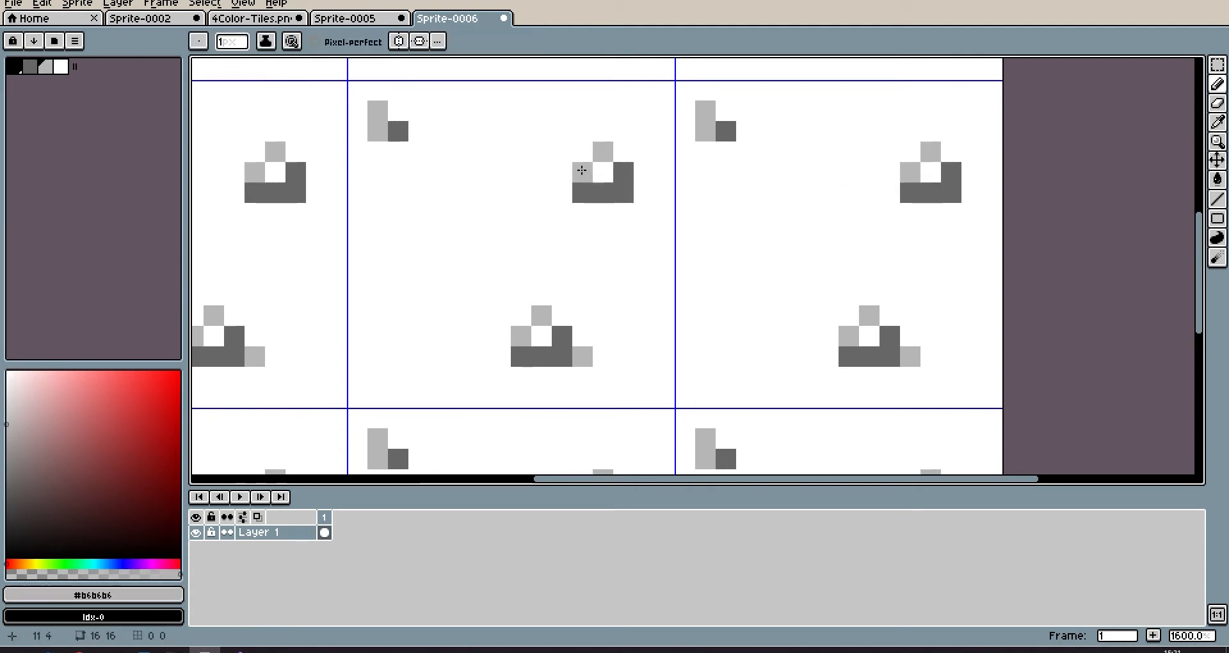
pyautogui.scroll(-4, 630, 253)
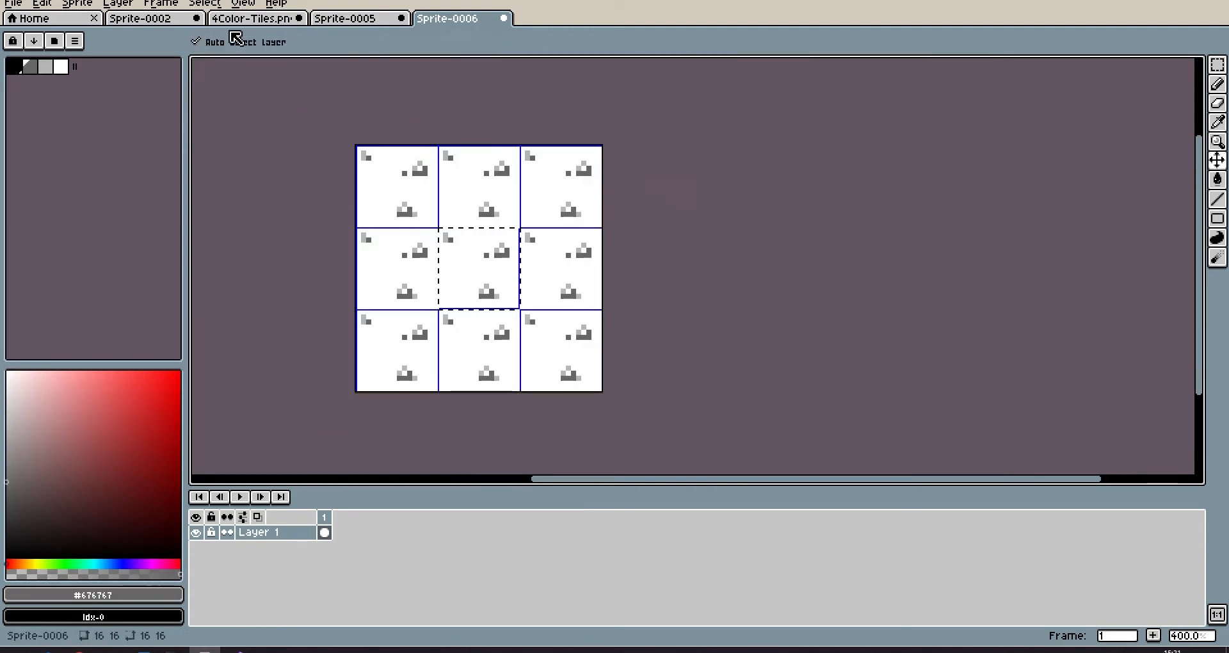
# Step: Copy the pebble tile into the second cell of the Sprite-0005 tileset
pyautogui.hotkey('ctrl', 'c')
pyautogui.click(345, 19)
pyautogui.hotkey('ctrl', 'v')
pyautogui.moveTo(390, 211); pyautogui.dragTo(473, 211)
pyautogui.hotkey('ctrl', 'd')
pyautogui.scroll(4, 455, 223)
pyautogui.scroll(-3, 545, 213)
# Step: Scatter single dark-gray and light-gray pixels over a blank white tile in Sprite-0006
pyautogui.click(458, 19)
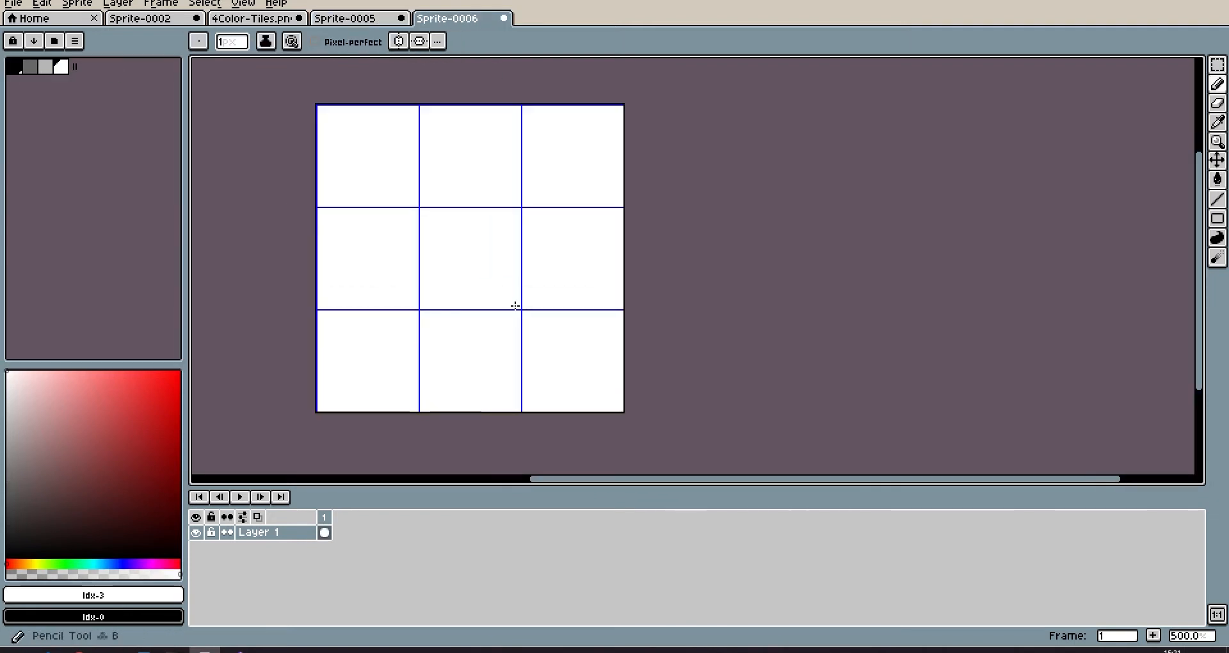
pyautogui.scroll(1, 335, 220)
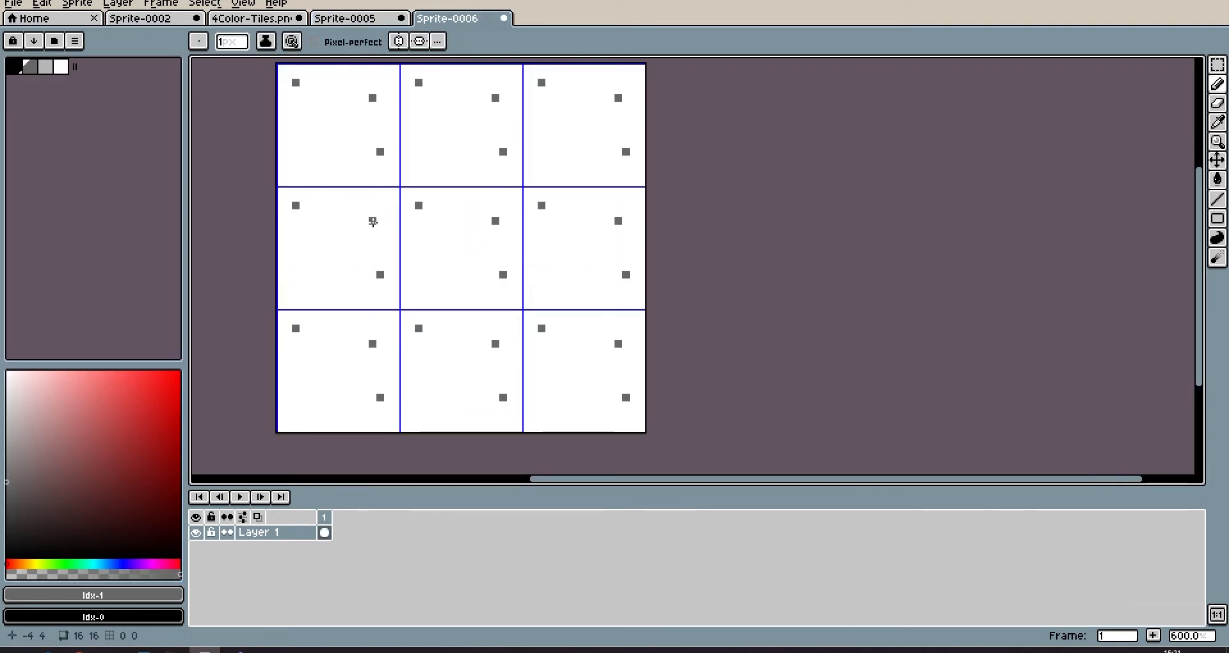
pyautogui.scroll(3, 460, 221)
pyautogui.click(46, 67)
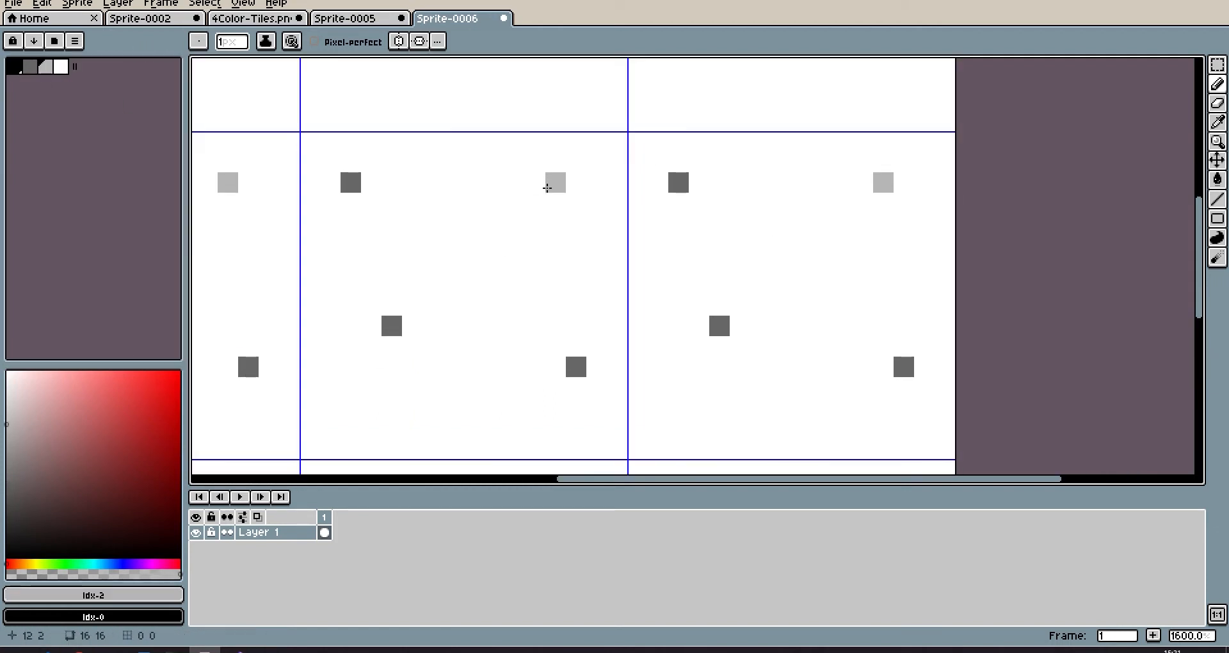
pyautogui.scroll(-2, 510, 254)
pyautogui.click(514, 239)
pyautogui.click(533, 290)
pyautogui.scroll(-3, 601, 255)
# Step: Paste the speckled tile into the third cell of the Sprite-0005 tileset
pyautogui.click(282, 20)
pyautogui.click(351, 21)
pyautogui.hotkey('ctrl', 'v')
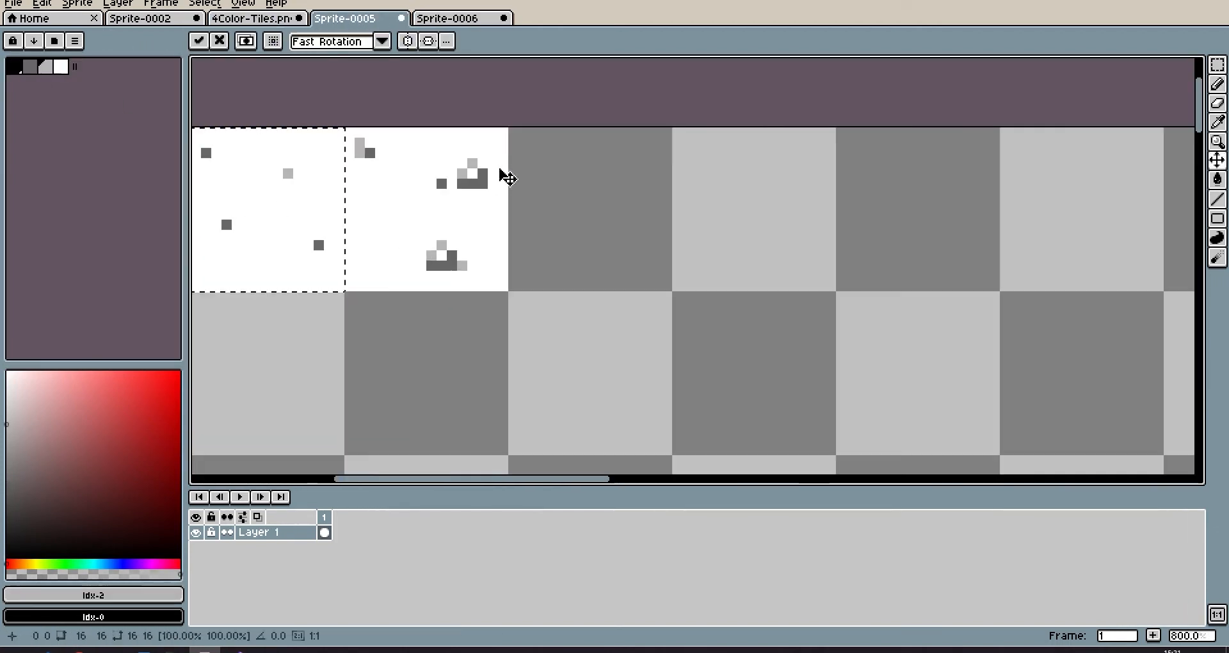
pyautogui.moveTo(257, 173); pyautogui.dragTo(585, 173)
pyautogui.hotkey('ctrl', 'd')
# Step: Add one more light-gray and one more dark-gray pixel to the speckled third tile in Sprite-0005
pyautogui.click(275, 20)
pyautogui.click(456, 21)
pyautogui.click(362, 19)
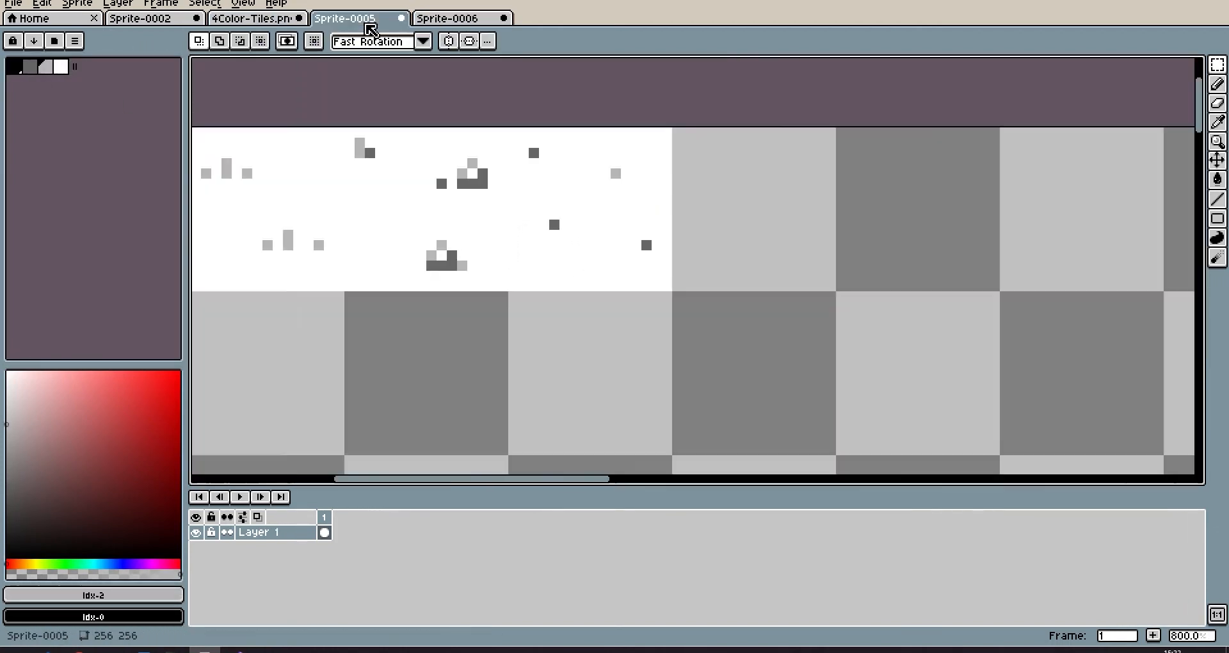
pyautogui.press('b')
pyautogui.keyDown('alt'); pyautogui.click(529, 218); pyautogui.keyUp('alt')
pyautogui.keyDown('alt'); pyautogui.click(566, 218); pyautogui.keyUp('alt')
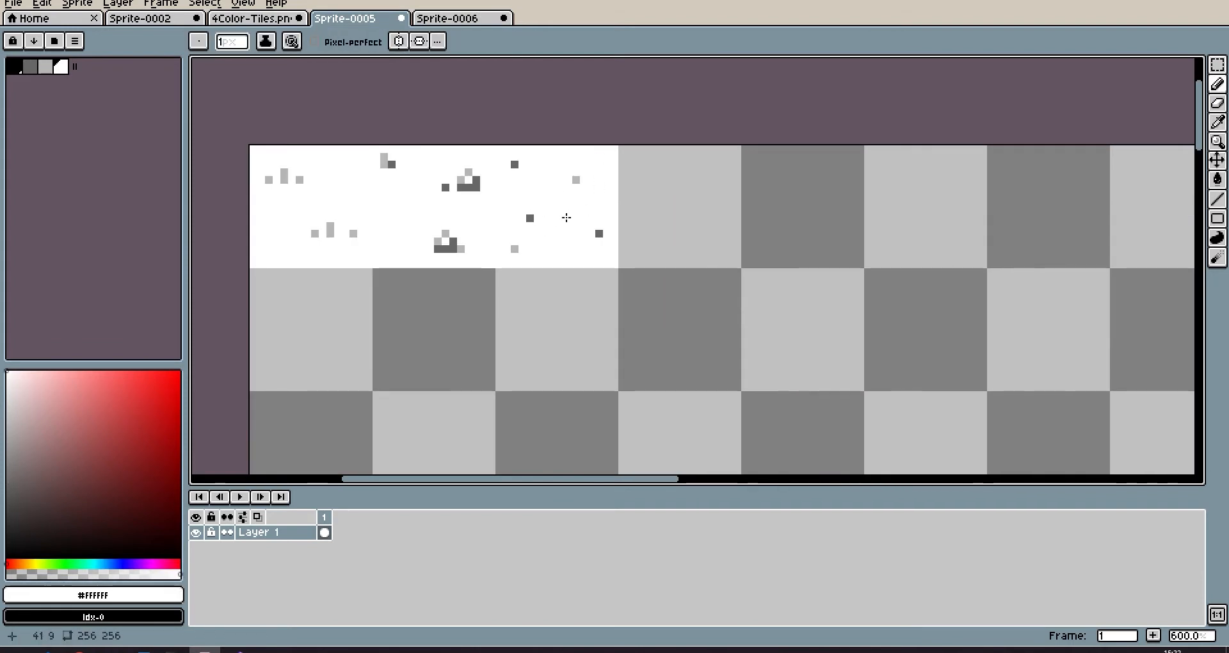
pyautogui.scroll(-2, 604, 154)
pyautogui.moveTo(743, 236); pyautogui.dragTo(714, 258)
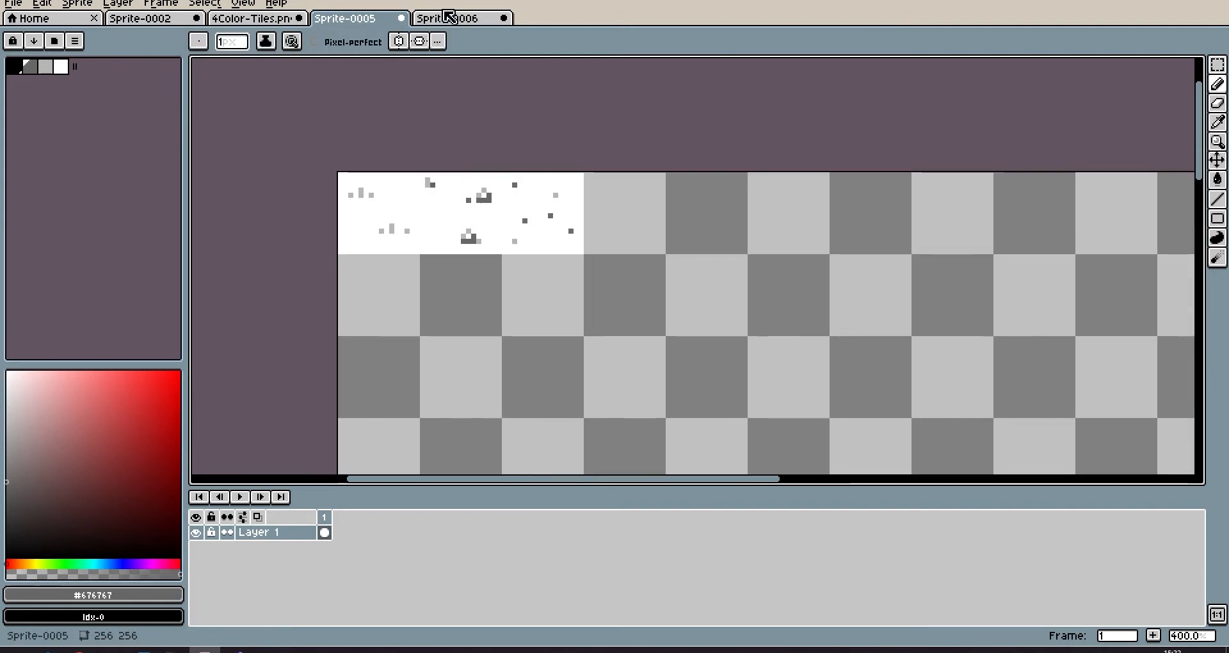
# Step: Outline the fourth 16 × 16 cell of the Sprite-0005 tileset and fill it with dark gray
pyautogui.click(452, 17)
pyautogui.hotkey('ctrl', 'shift', 'Tab')
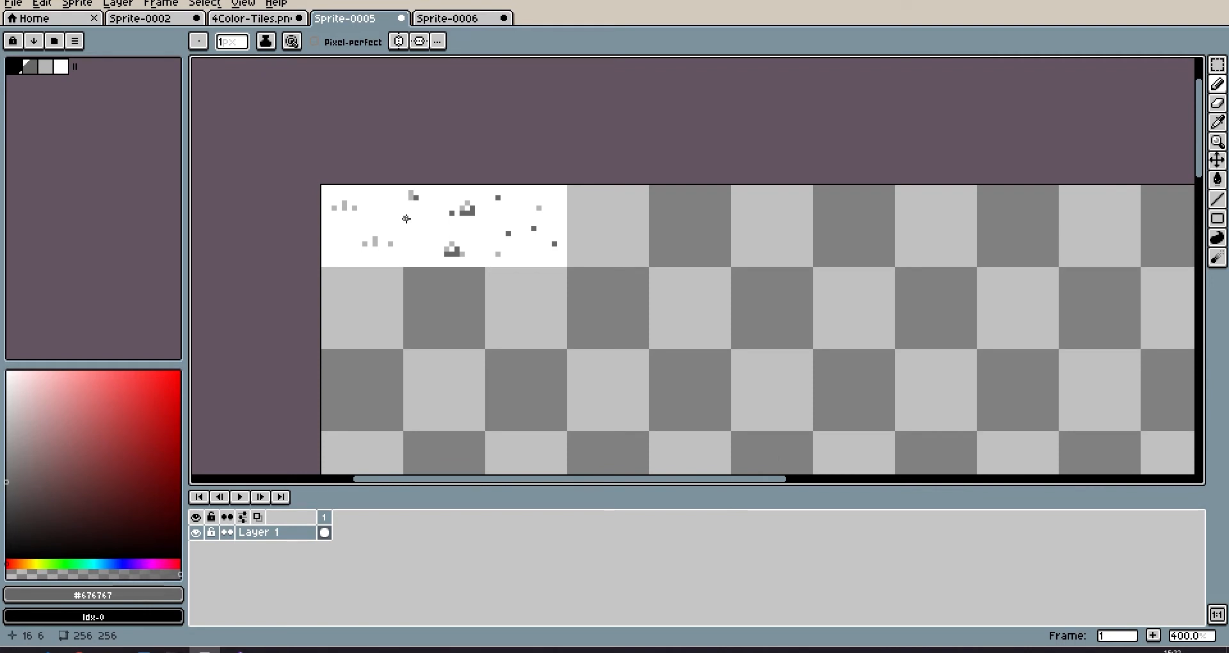
pyautogui.moveTo(501, 231); pyautogui.dragTo(362, 231)
pyautogui.scroll(2, 445, 205)
pyautogui.click(30, 67)
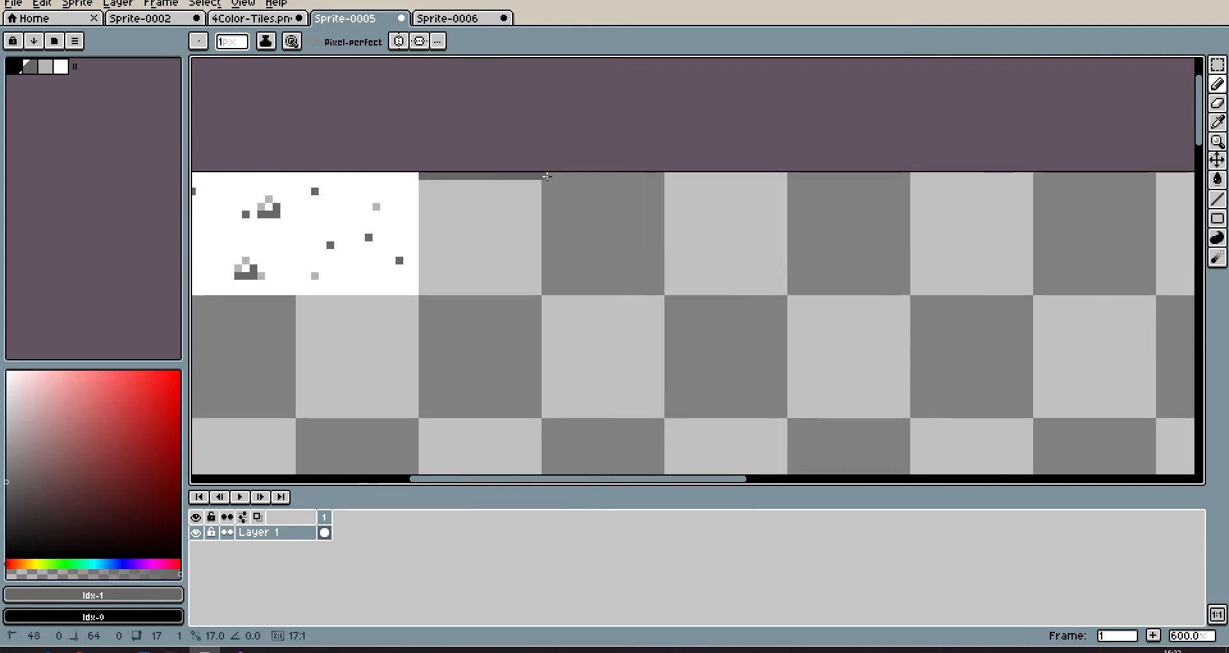
pyautogui.press('g')
pyautogui.click(478, 211)
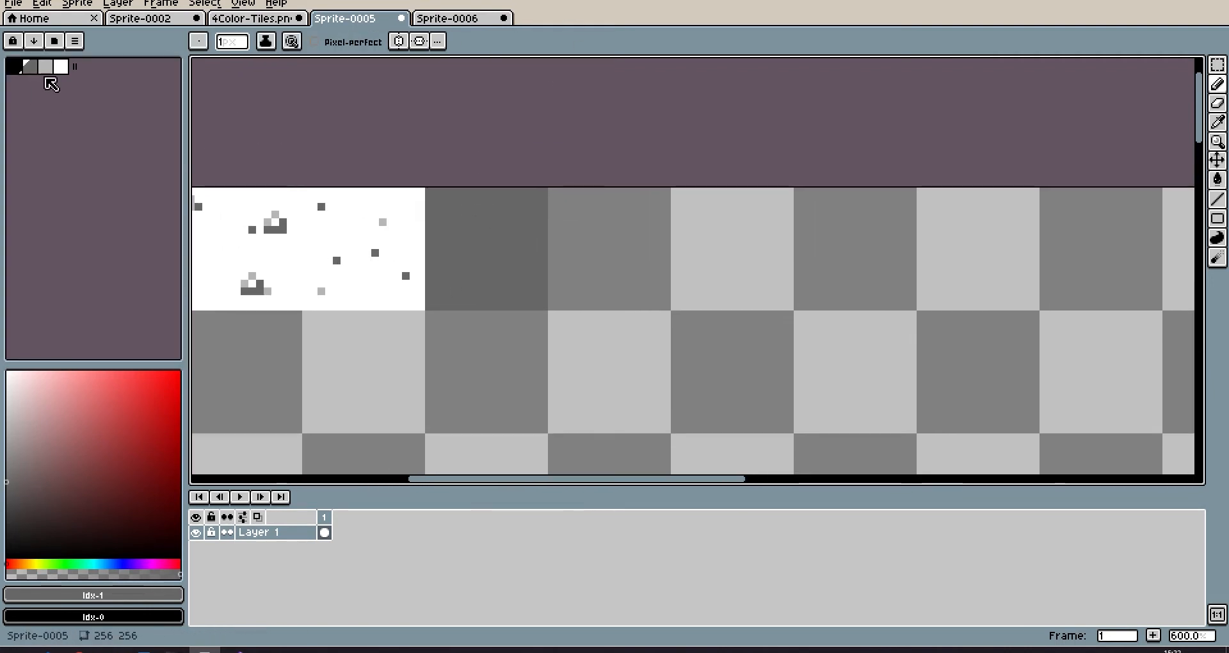
pyautogui.click(45, 68)
pyautogui.scroll(2, 472, 226)
# Step: Fill the whole Sprite-0006 tile with dark gray as the base of a new tile
pyautogui.hotkey('ctrl', 'Tab')
pyautogui.click(30, 66)
pyautogui.press('g')
pyautogui.click(470, 237)
pyautogui.press('b')
pyautogui.scroll(2, 525, 258)
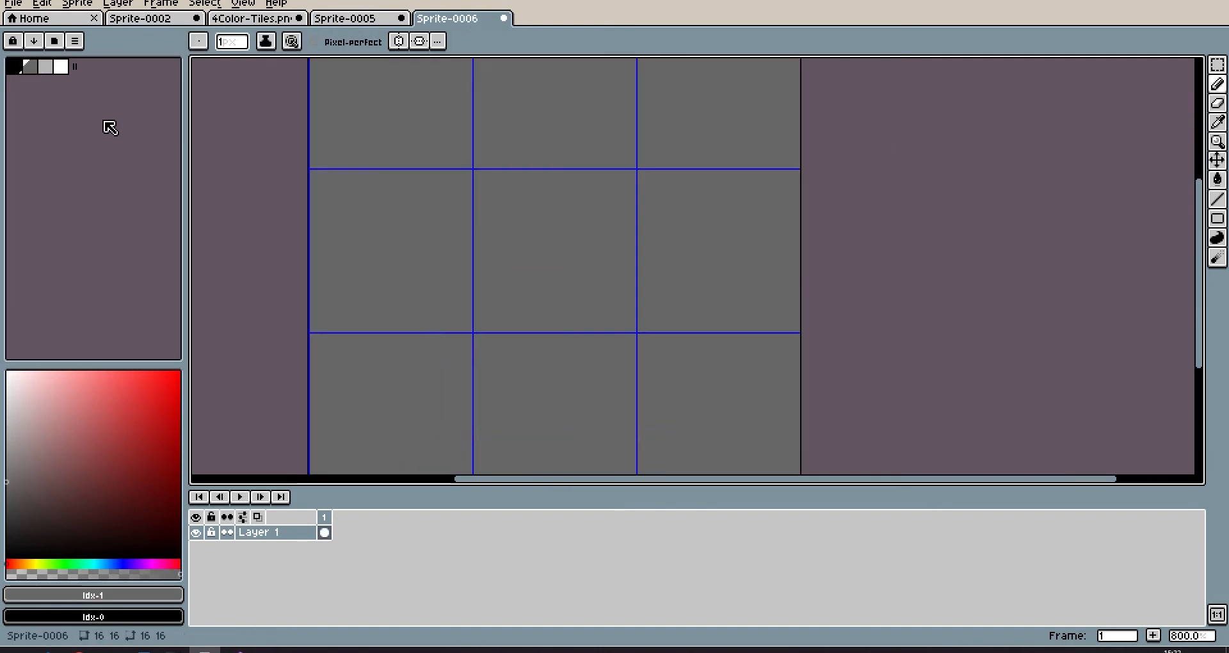
# Step: Draw scattered light-gray dashes and single pixels on the dark-gray tile and check the repeating pattern without the grid
pyautogui.click(45, 66)
pyautogui.click(344, 204)
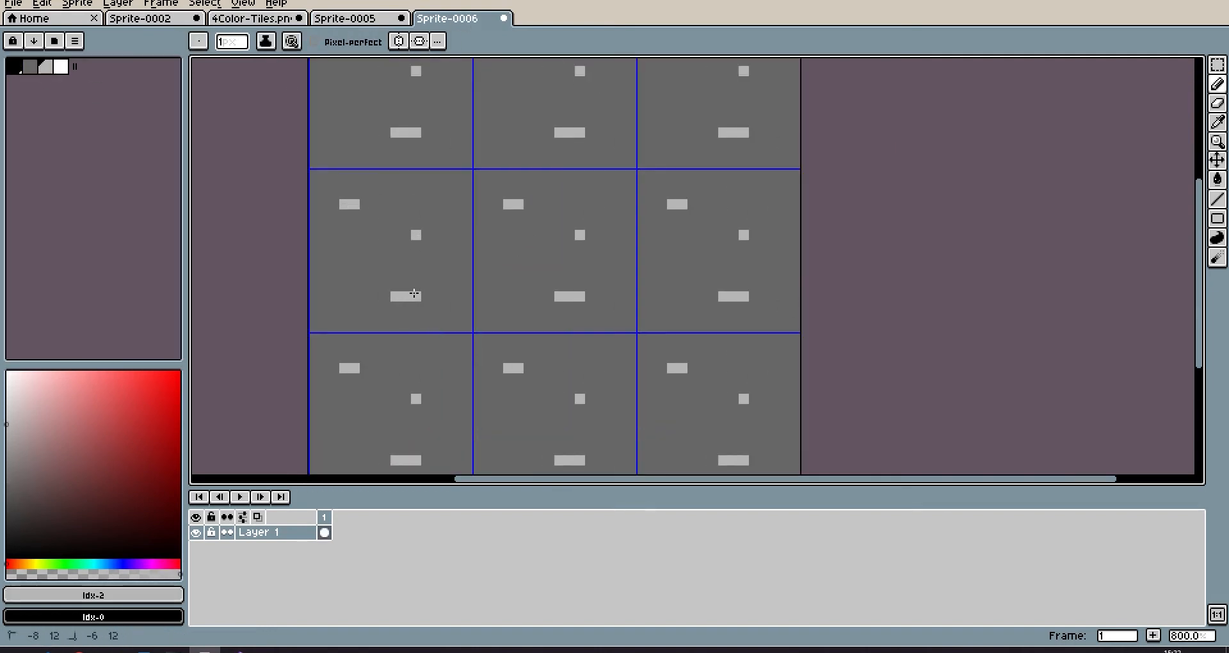
pyautogui.click(338, 289)
pyautogui.scroll(-3, 577, 210)
pyautogui.scroll(2, 577, 211)
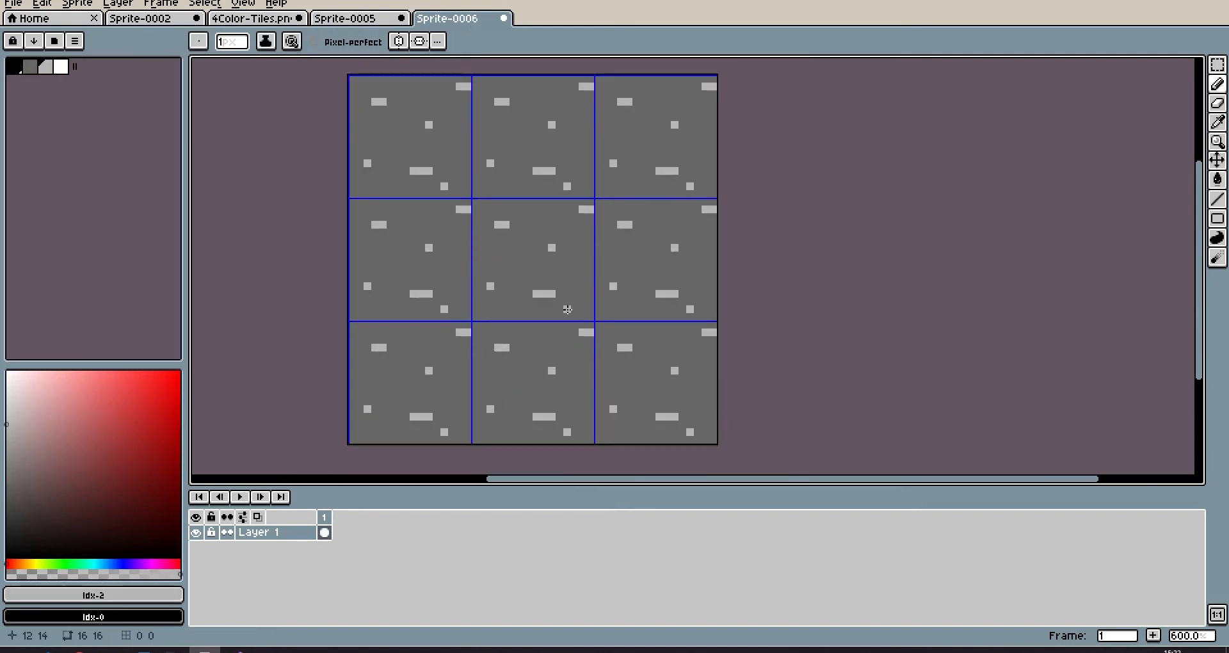
pyautogui.scroll(-2, 696, 256)
pyautogui.hotkey('ctrl', "'")
pyautogui.scroll(-3, 774, 272)
pyautogui.scroll(3, 773, 256)
pyautogui.hotkey('ctrl', "'")
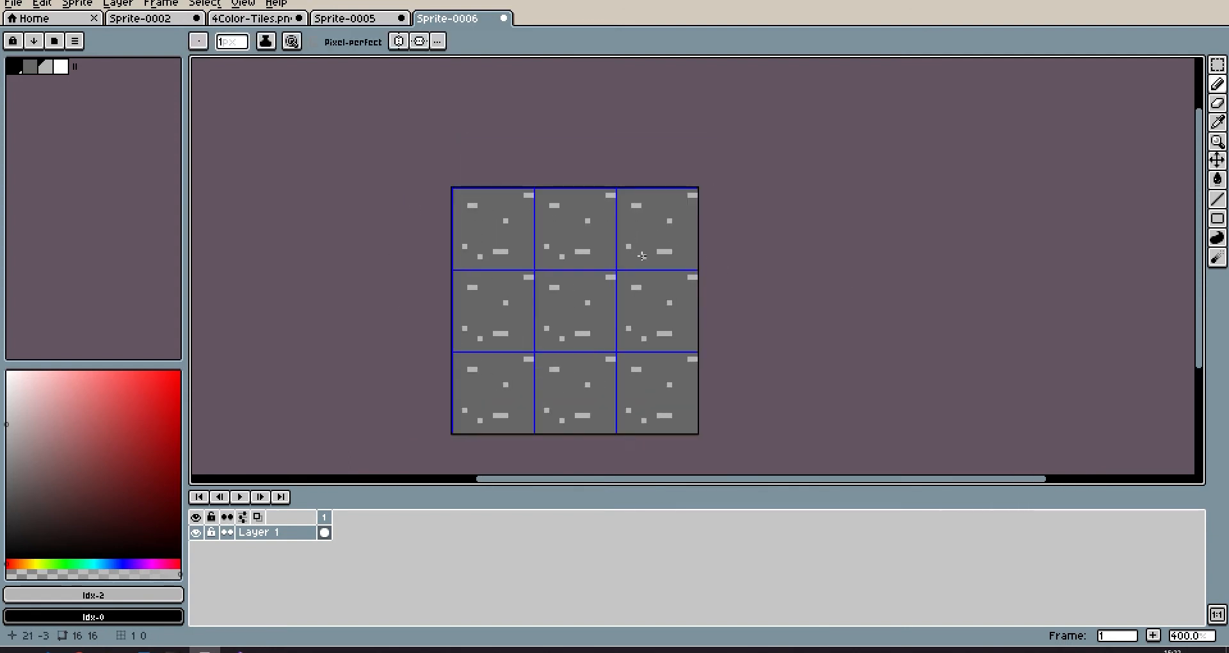
# Step: Cut the dark speckled tile and place it in the fourth cell of the Sprite-0005 tileset
pyautogui.hotkey('ctrl', 'x')
pyautogui.hotkey('ctrl', 'shift', 'Tab')
pyautogui.hotkey('ctrl', 'v')
pyautogui.moveTo(615, 236); pyautogui.dragTo(433, 227)
pyautogui.hotkey('ctrl', 'd')
pyautogui.scroll(-6, 563, 148)
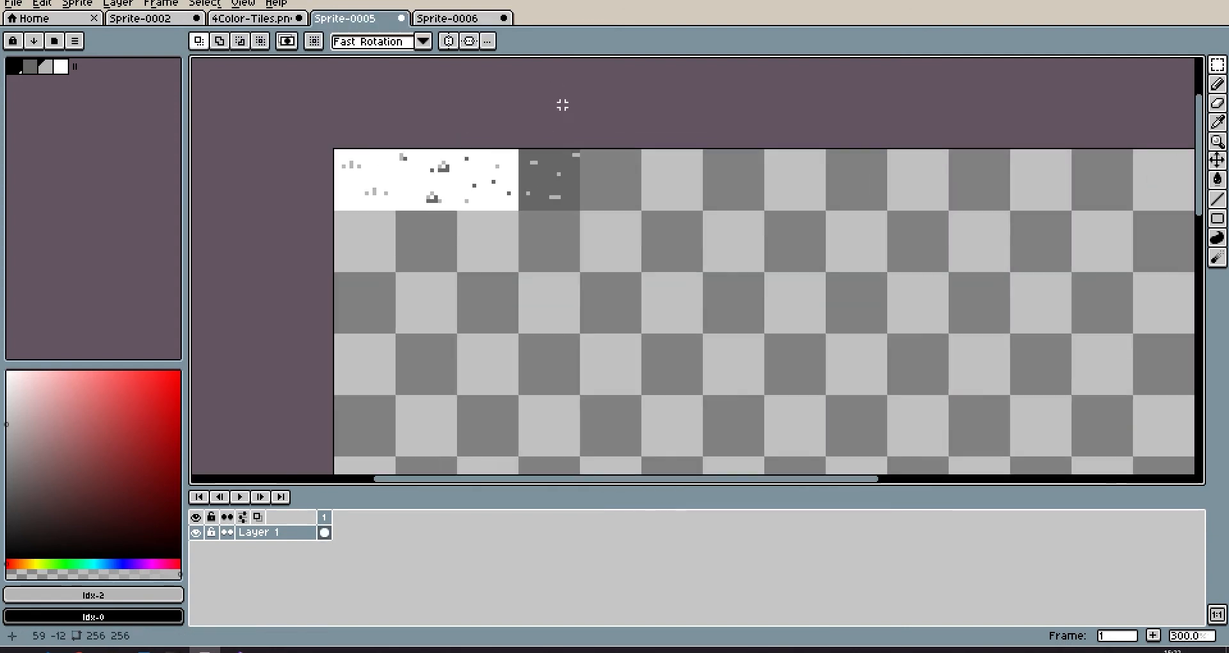
# Step: Examine the framed dark patch and surrounding ground tiles in the 4Color-Tiles reference, comparing them with the Sprite-0005 tileset
pyautogui.scroll(2, 547, 146)
pyautogui.scroll(-4, 548, 145)
pyautogui.scroll(2, 516, 132)
pyautogui.hotkey('ctrl', 'shift', 'Tab')
pyautogui.scroll(-3, 384, 205)
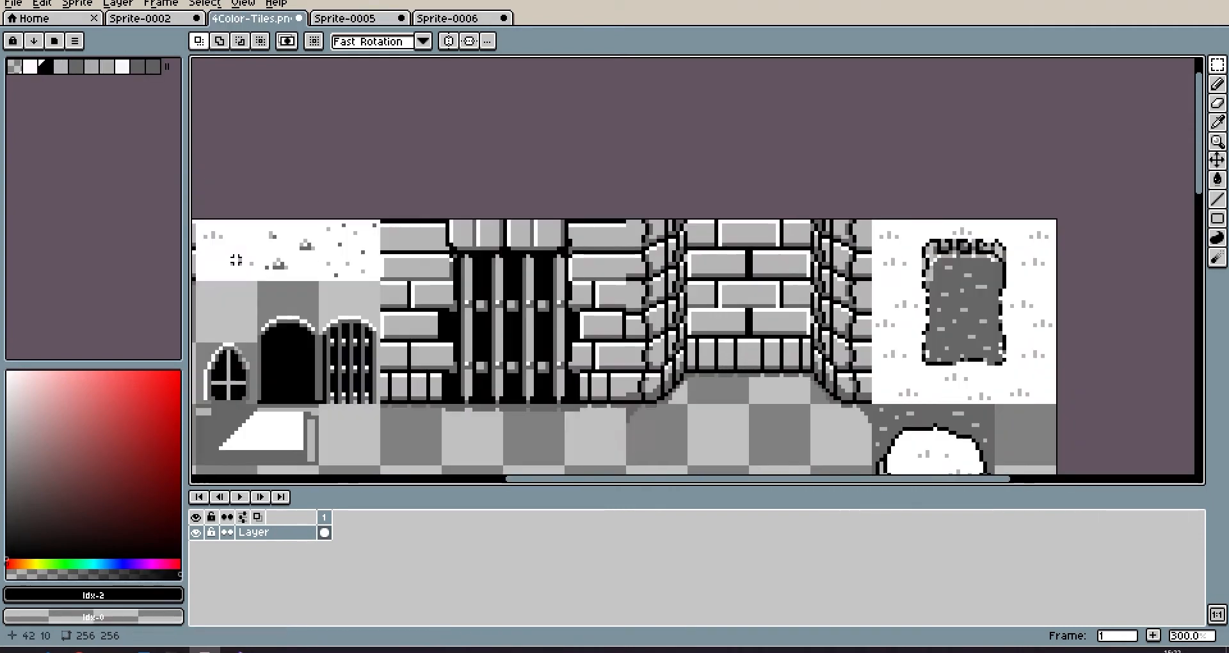
pyautogui.scroll(4, 689, 256)
pyautogui.scroll(-5, 689, 179)
pyautogui.scroll(4, 634, 145)
pyautogui.click(459, 23)
pyautogui.click(357, 19)
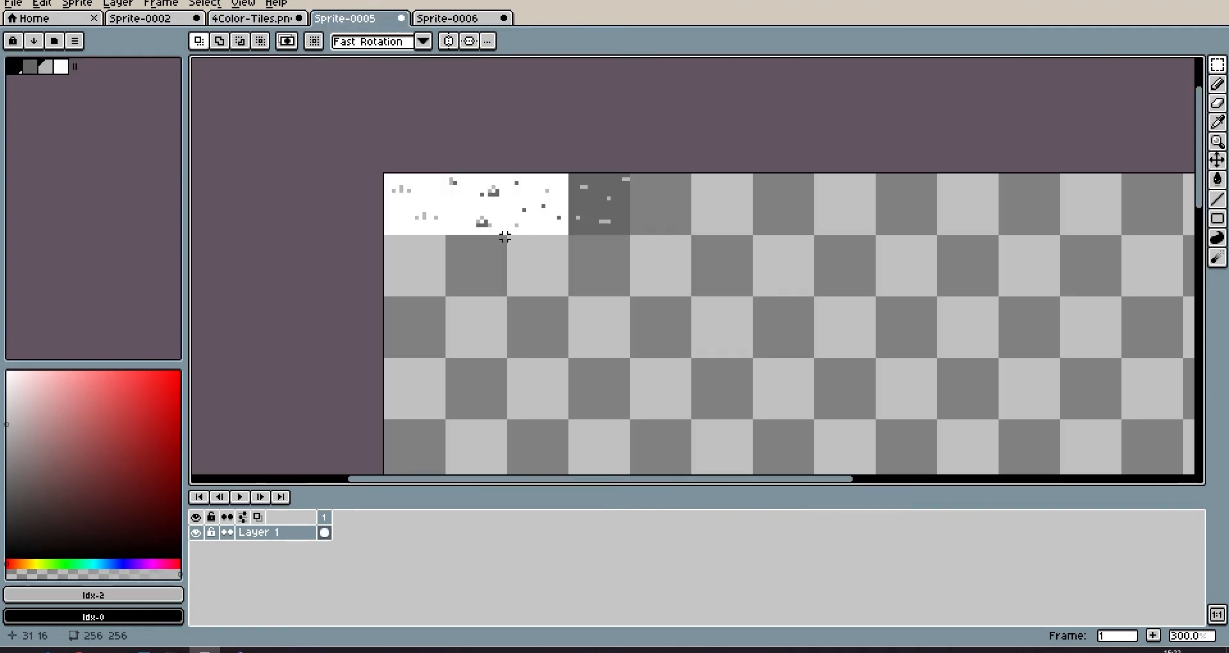
# Step: Outline a 3 × 3 block of 16 × 16 cells directly below the ground tiles with a one-pixel white frame
pyautogui.scroll(6, 423, 179)
pyautogui.scroll(-3, 819, 205)
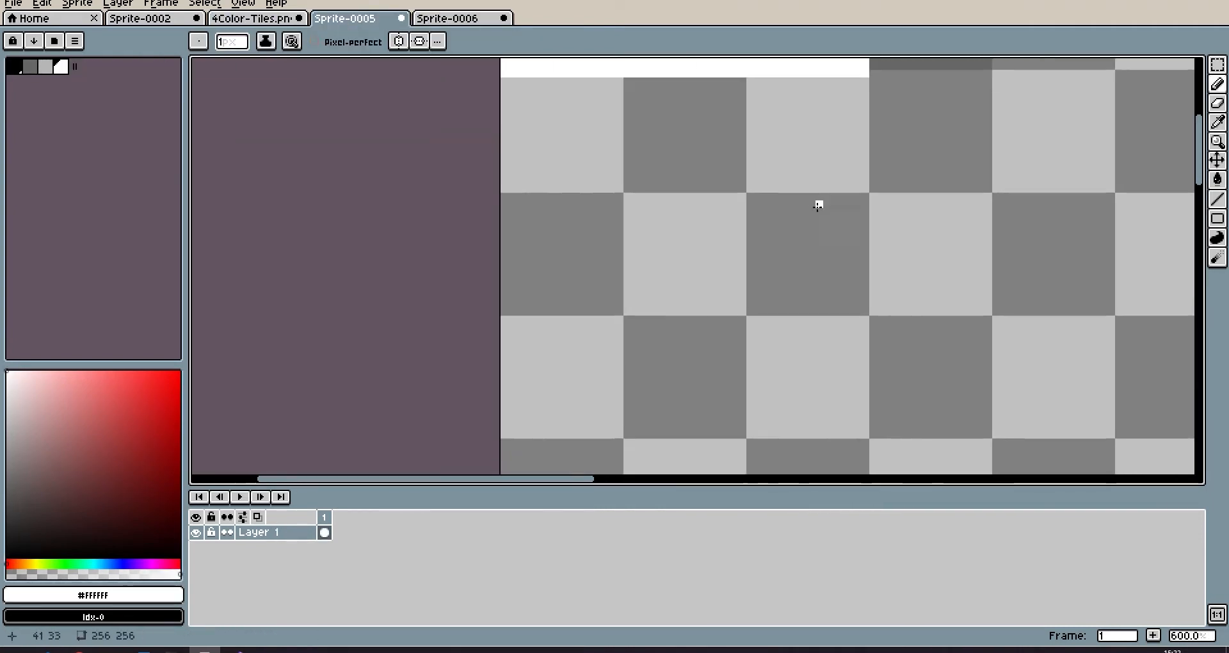
pyautogui.hotkey('ctrl', 'z')
pyautogui.moveTo(701, 128)
pyautogui.mouseDown()
pyautogui.moveTo(474, 181)
pyautogui.moveTo(414, 156)
pyautogui.mouseUp()
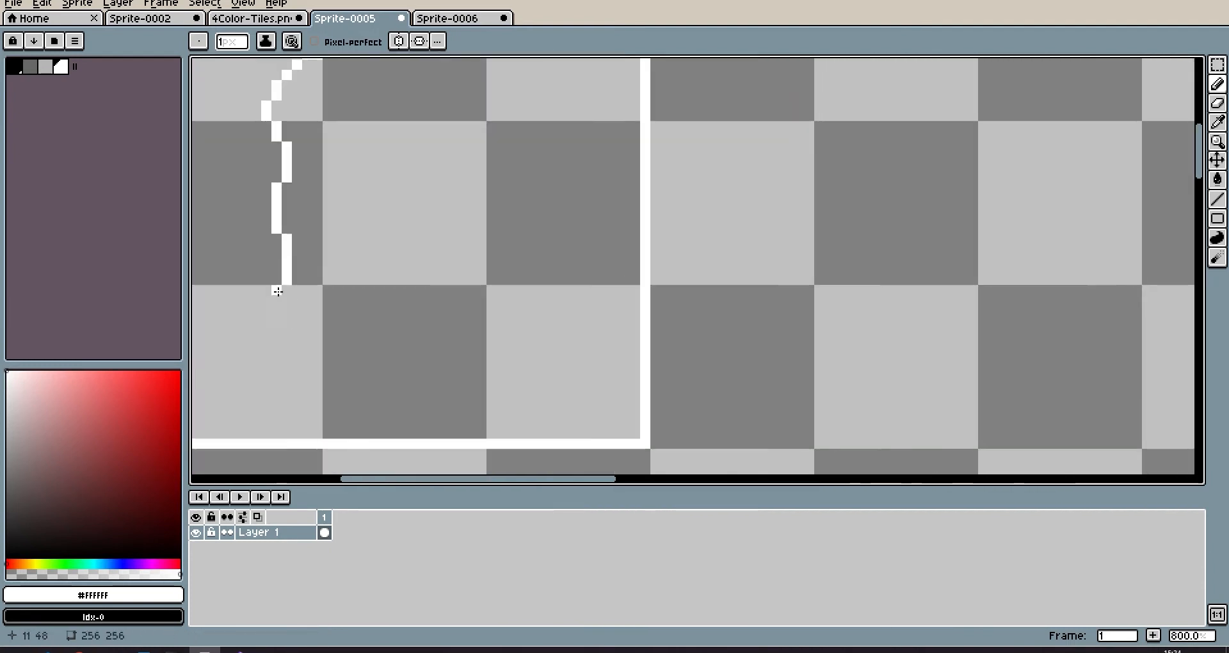
# Step: Draw a closed wavy white outline with rounded corners inside the frame, around the centre cell, and straighten its lower-left corner
pyautogui.moveTo(277, 291); pyautogui.dragTo(301, 311)
pyautogui.moveTo(299, 311); pyautogui.dragTo(298, 322)
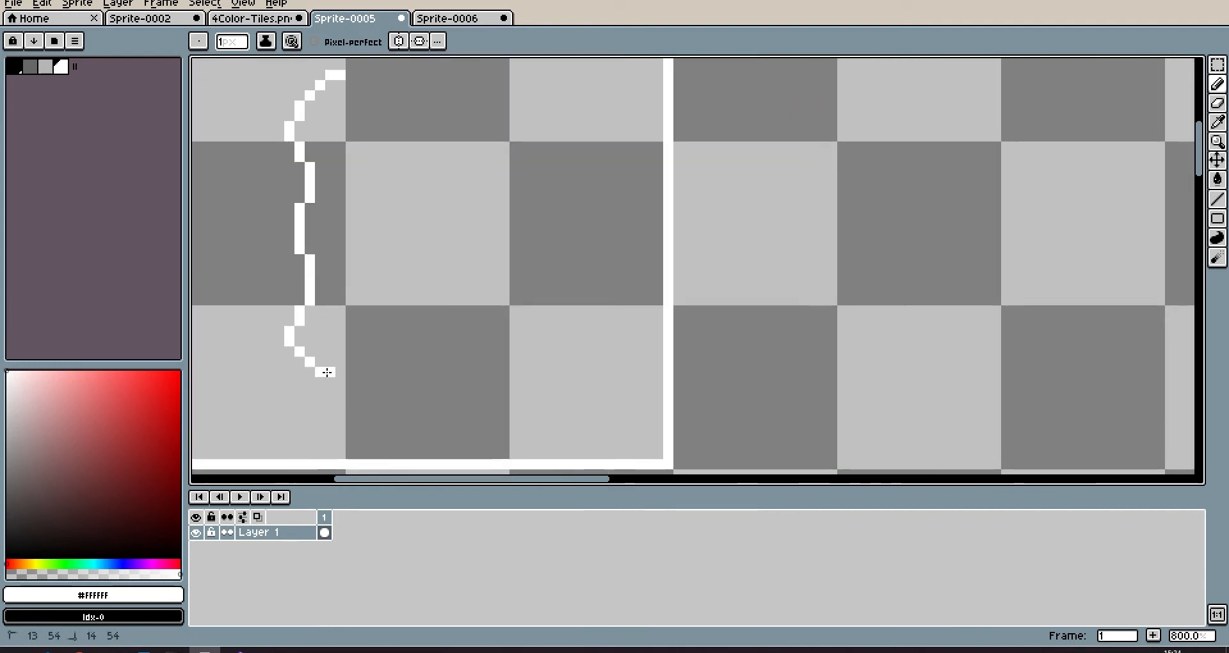
pyautogui.moveTo(327, 372); pyautogui.dragTo(341, 372)
pyautogui.moveTo(352, 362); pyautogui.dragTo(326, 378)
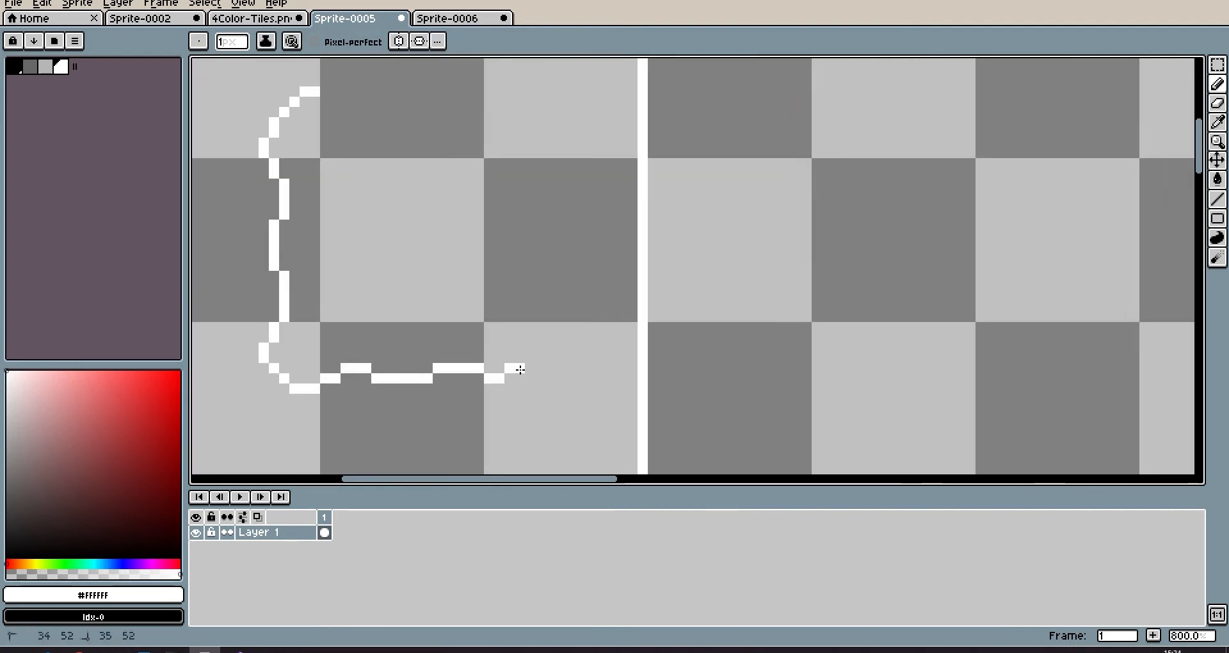
pyautogui.press('e')
pyautogui.scroll(3, 545, 338)
pyautogui.scroll(-3, 558, 323)
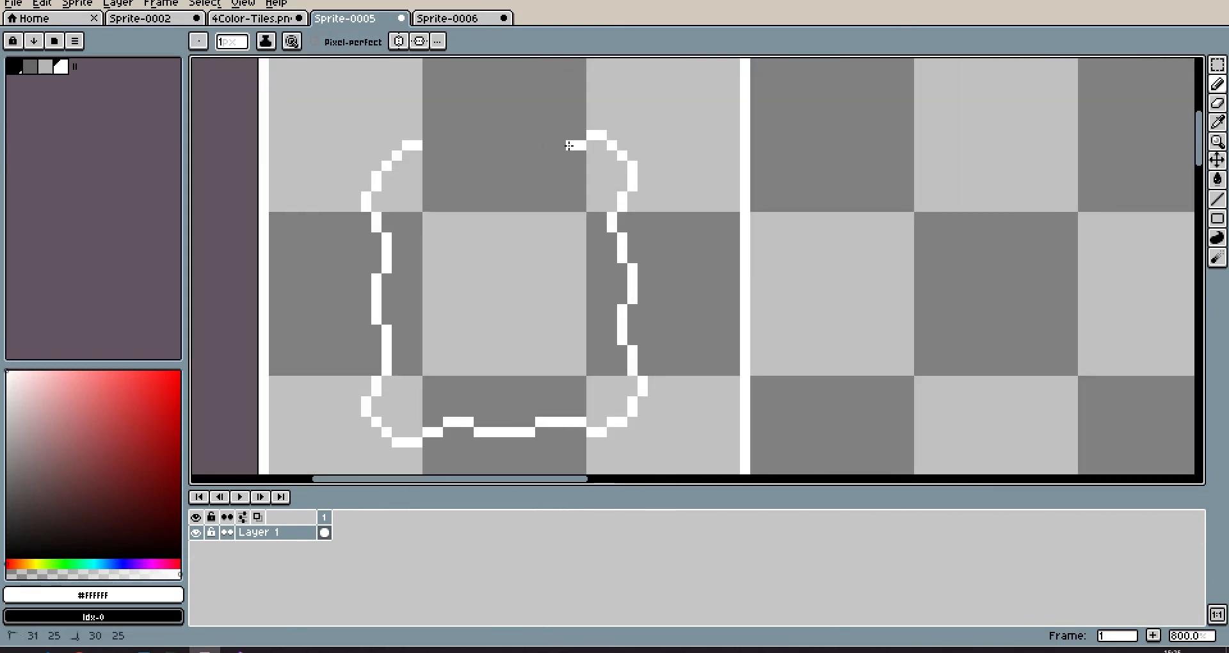
pyautogui.scroll(-2, 525, 183)
pyautogui.press('e')
pyautogui.scroll(4, 478, 260)
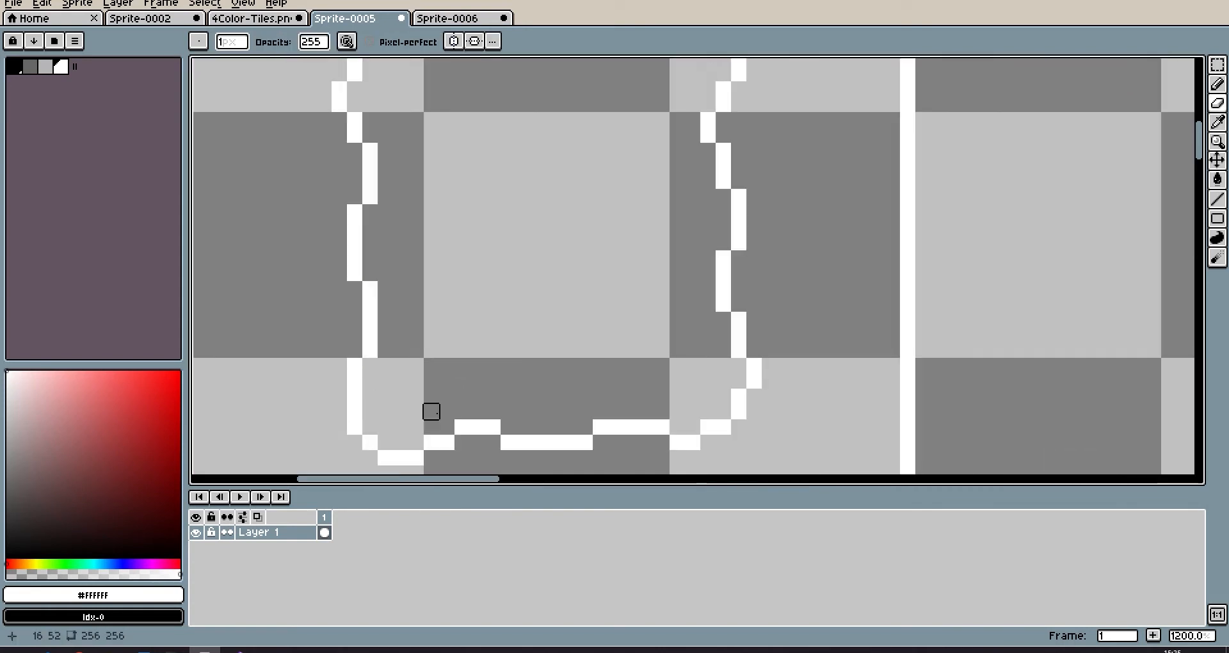
# Step: Fill the area between the frame and the wavy inner outline with white
pyautogui.scroll(-3, 427, 404)
pyautogui.press('g')
pyautogui.click(461, 167)
# Step: Show the grid and draw small #b6b6b6 three-blade grass tufts in the upper row of the white border tiles
pyautogui.scroll(1, 442, 151)
pyautogui.press('b')
pyautogui.hotkey('ctrl', "'")
pyautogui.keyDown('alt'); pyautogui.click(418, 111); pyautogui.keyUp('alt')
pyautogui.moveTo(449, 160); pyautogui.dragTo(450, 218)
pyautogui.moveTo(541, 252); pyautogui.dragTo(541, 259)
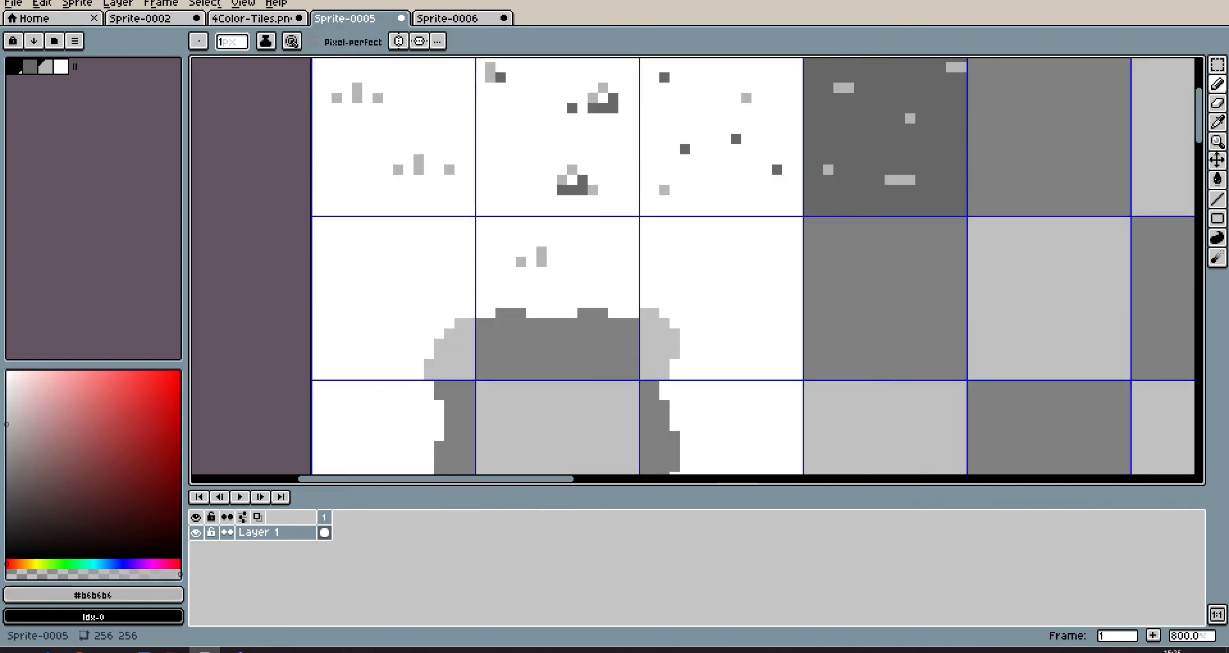
pyautogui.click(572, 261)
pyautogui.moveTo(381, 284); pyautogui.dragTo(557, 243)
pyautogui.click(513, 242)
pyautogui.scroll(1, 580, 138)
pyautogui.moveTo(1080, 384); pyautogui.dragTo(630, 220)
pyautogui.click(630, 221)
pyautogui.moveTo(661, 221); pyautogui.dragTo(660, 208)
pyautogui.moveTo(584, 449); pyautogui.dragTo(742, 172)
pyautogui.click(742, 172)
pyautogui.hotkey('ctrl', 'z')
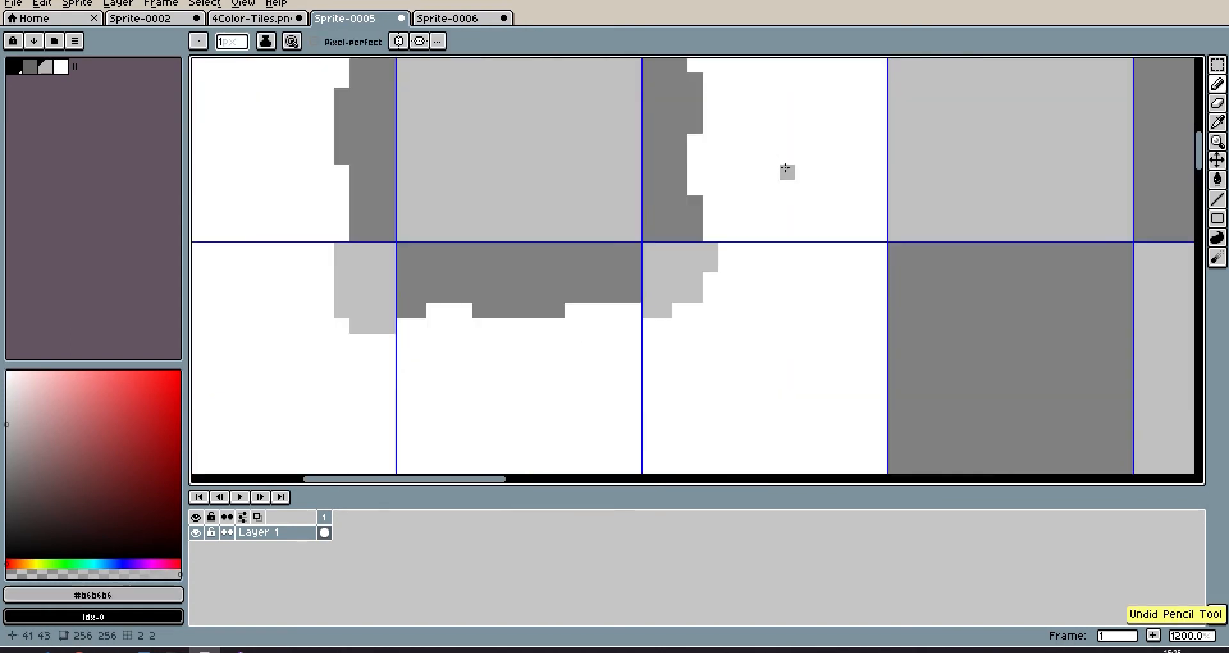
pyautogui.hotkey('ctrl', 'z')
pyautogui.hotkey('ctrl', 'z')
pyautogui.hotkey('ctrl', 'z')
pyautogui.hotkey('ctrl', 'z')
# Step: Draw a light-gray grass tuft in each of the middle-right and middle-left border tiles
pyautogui.moveTo(819, 173); pyautogui.dragTo(736, 258)
pyautogui.moveTo(735, 256); pyautogui.dragTo(736, 239)
pyautogui.click(768, 258)
pyautogui.click(690, 257)
pyautogui.scroll(-1, 690, 257)
pyautogui.click(497, 199)
pyautogui.click(473, 195)
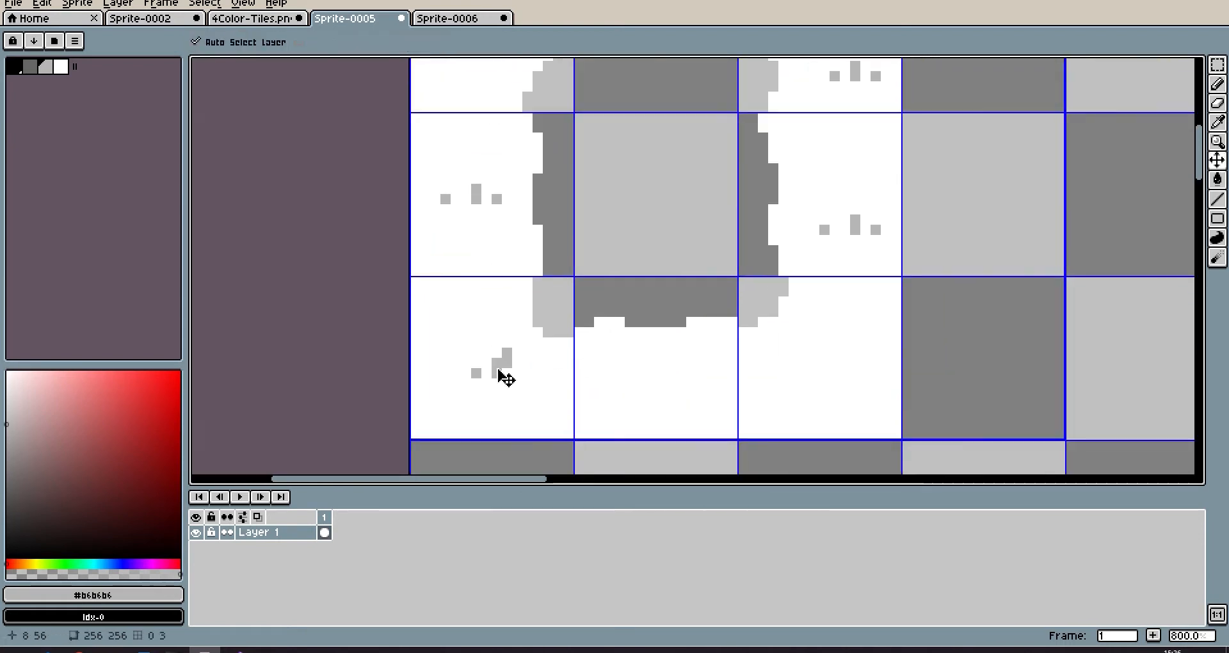
# Step: Undo the misplaced grass stroke and draw light-gray tufts across the bottom row of border tiles
pyautogui.hotkey('ctrl', 'z')
pyautogui.click(528, 373)
pyautogui.moveTo(662, 362)
pyautogui.mouseDown()
pyautogui.moveTo(568, 362)
pyautogui.moveTo(497, 297)
pyautogui.mouseUp()
pyautogui.click(495, 348)
pyautogui.moveTo(515, 349); pyautogui.dragTo(514, 341)
pyautogui.click(659, 307)
# Step: Add small pebbles of #b6b6b6 and #676767 pixels to the upper-right and middle-left border tiles
pyautogui.scroll(-1, 660, 308)
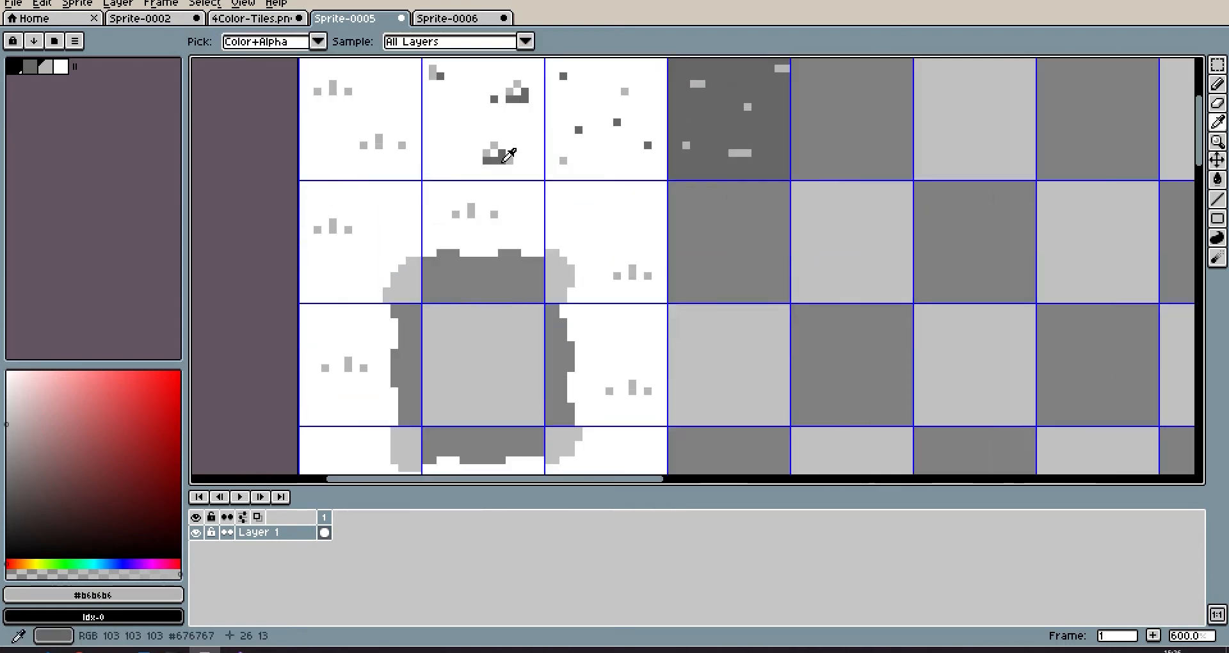
pyautogui.keyDown('alt'); pyautogui.click(502, 158); pyautogui.keyUp('alt')
pyautogui.scroll(2, 608, 206)
pyautogui.click(582, 352)
pyautogui.scroll(-3, 582, 351)
pyautogui.scroll(3, 380, 254)
pyautogui.moveTo(396, 245); pyautogui.dragTo(396, 230)
pyautogui.scroll(-1, 910, 204)
pyautogui.keyDown('alt'); pyautogui.click(879, 394); pyautogui.keyUp('alt')
pyautogui.scroll(1, 422, 242)
pyautogui.click(423, 241)
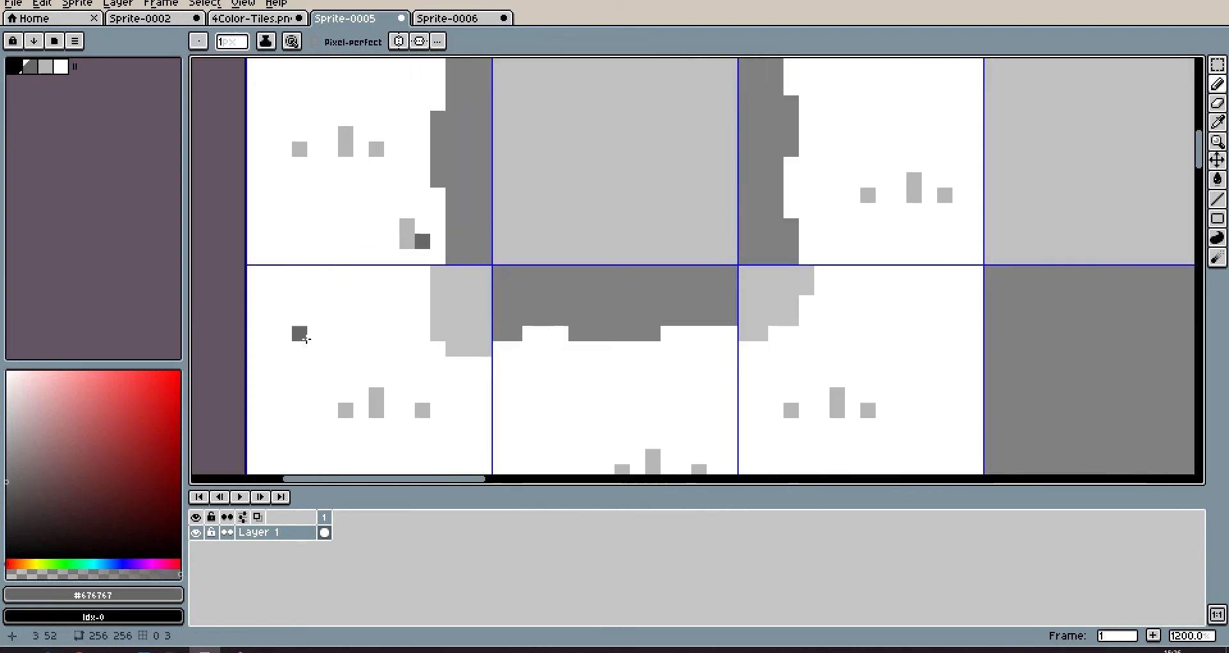
# Step: Draw a small two-tone gray stone in the lower-left border tile and check the block without the grid
pyautogui.click(300, 318)
pyautogui.click(345, 334)
pyautogui.scroll(-5, 345, 333)
pyautogui.hotkey('ctrl', "'")
pyautogui.scroll(1, 508, 248)
pyautogui.scroll(-2, 508, 247)
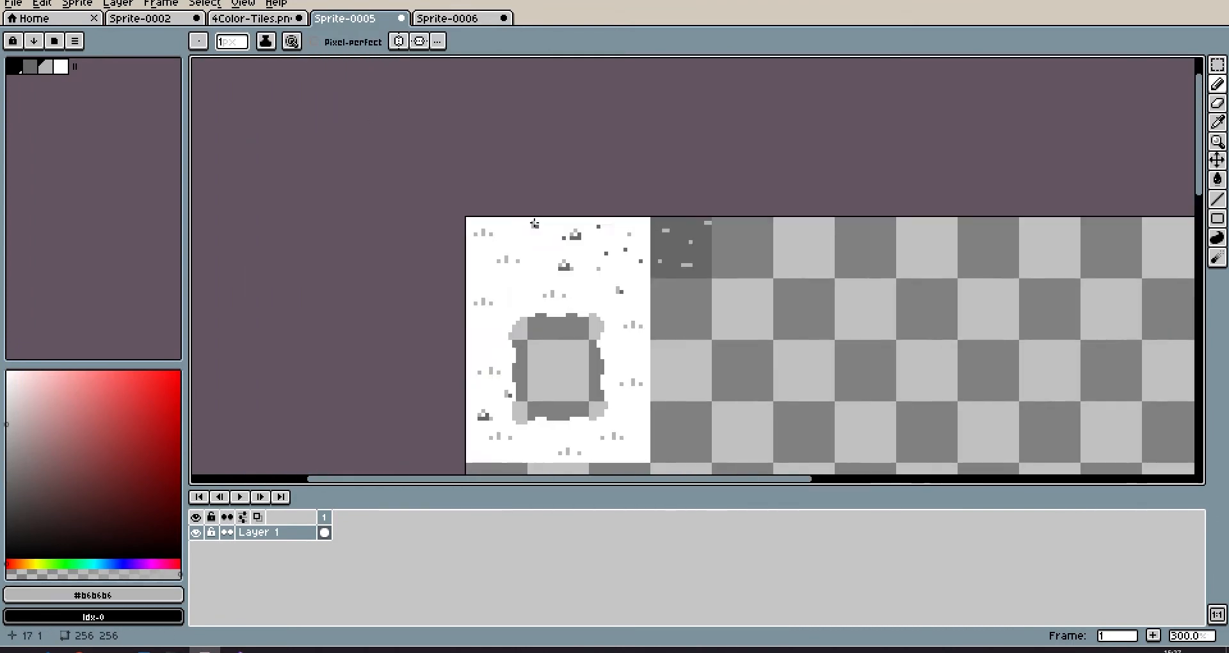
# Step: Check the reference tiles, then draw a #a9a9a9 band with an uneven lower edge along the top of the opening
pyautogui.hotkey('ctrl', "'")
pyautogui.scroll(2, 441, 257)
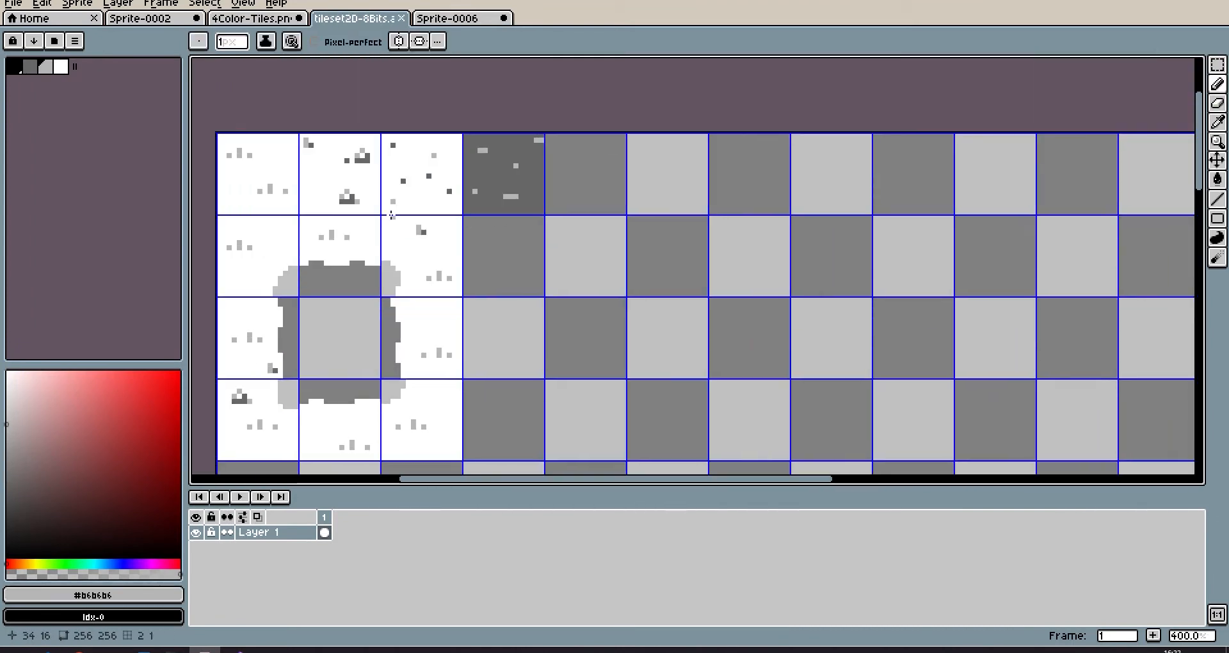
pyautogui.click(258, 23)
pyautogui.click(355, 18)
pyautogui.scroll(5, 364, 259)
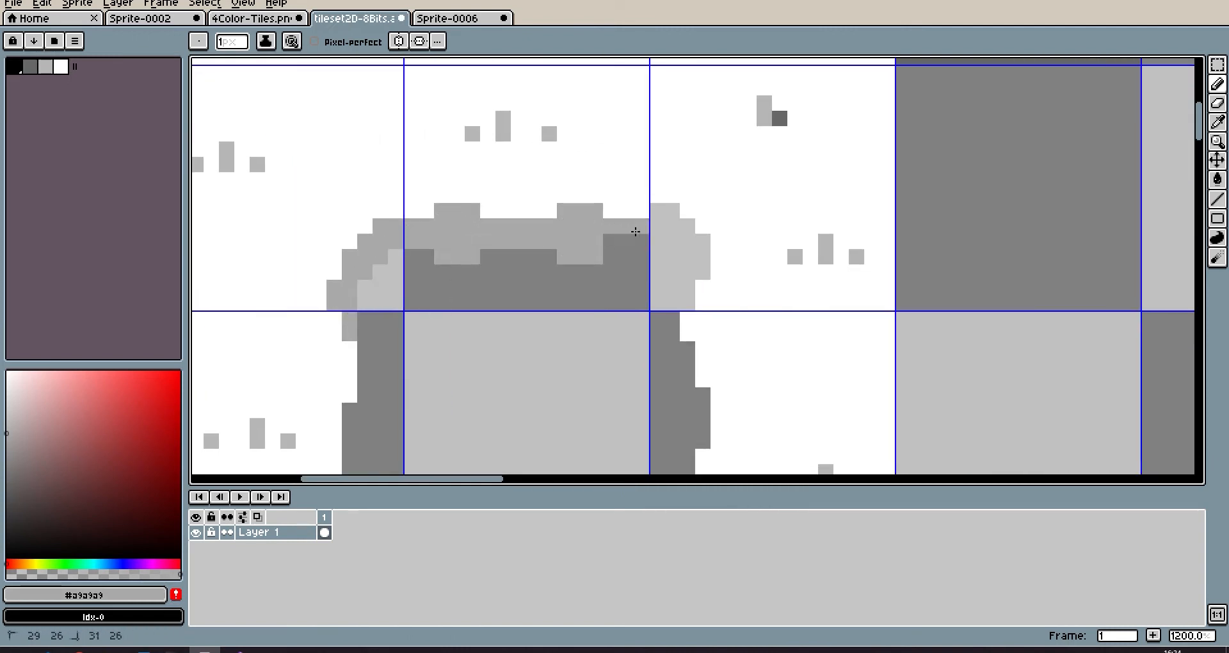
pyautogui.moveTo(699, 272); pyautogui.dragTo(657, 221)
pyautogui.moveTo(632, 207); pyautogui.dragTo(617, 222)
# Step: Continue the #a9a9a9 band as a thin edge along the left, bottom and right sides of the opening
pyautogui.scroll(1, 322, 376)
pyautogui.moveTo(325, 273)
pyautogui.mouseDown()
pyautogui.moveTo(302, 357)
pyautogui.moveTo(301, 437)
pyautogui.mouseUp()
pyautogui.moveTo(305, 437); pyautogui.dragTo(332, 158)
pyautogui.moveTo(352, 177); pyautogui.dragTo(352, 260)
pyautogui.moveTo(332, 280); pyautogui.dragTo(335, 359)
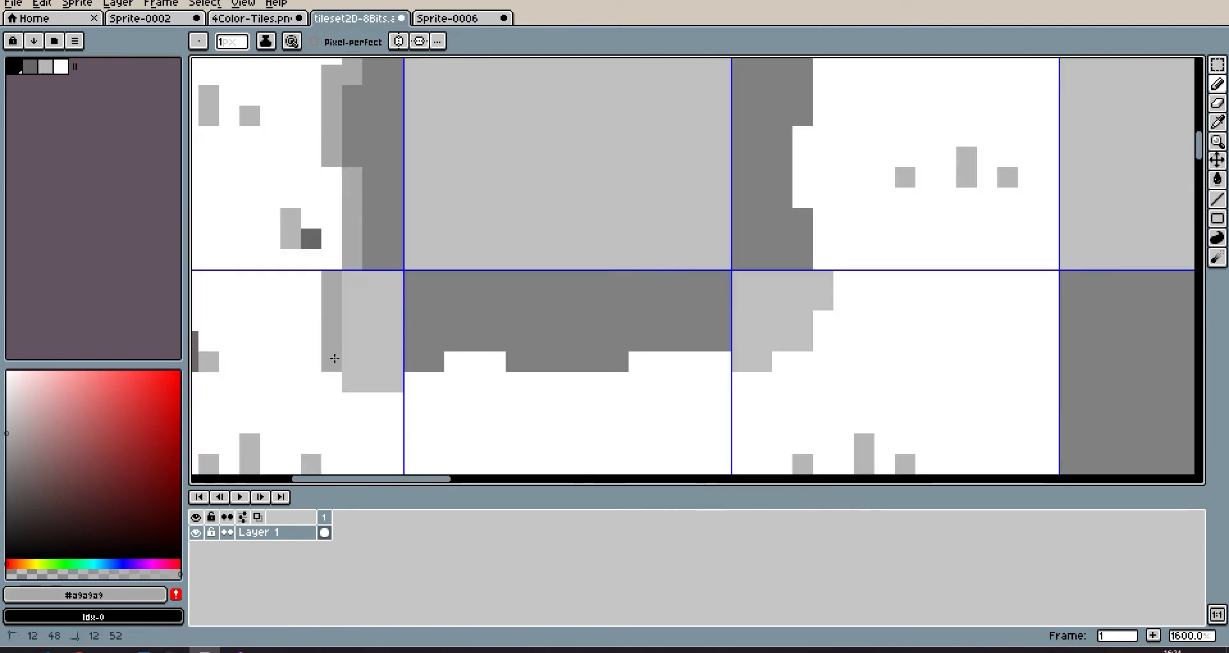
pyautogui.moveTo(801, 112); pyautogui.dragTo(743, 300)
pyautogui.moveTo(745, 445)
pyautogui.mouseDown()
pyautogui.moveTo(743, 236)
pyautogui.moveTo(705, 141)
pyautogui.mouseUp()
pyautogui.scroll(-4, 505, 308)
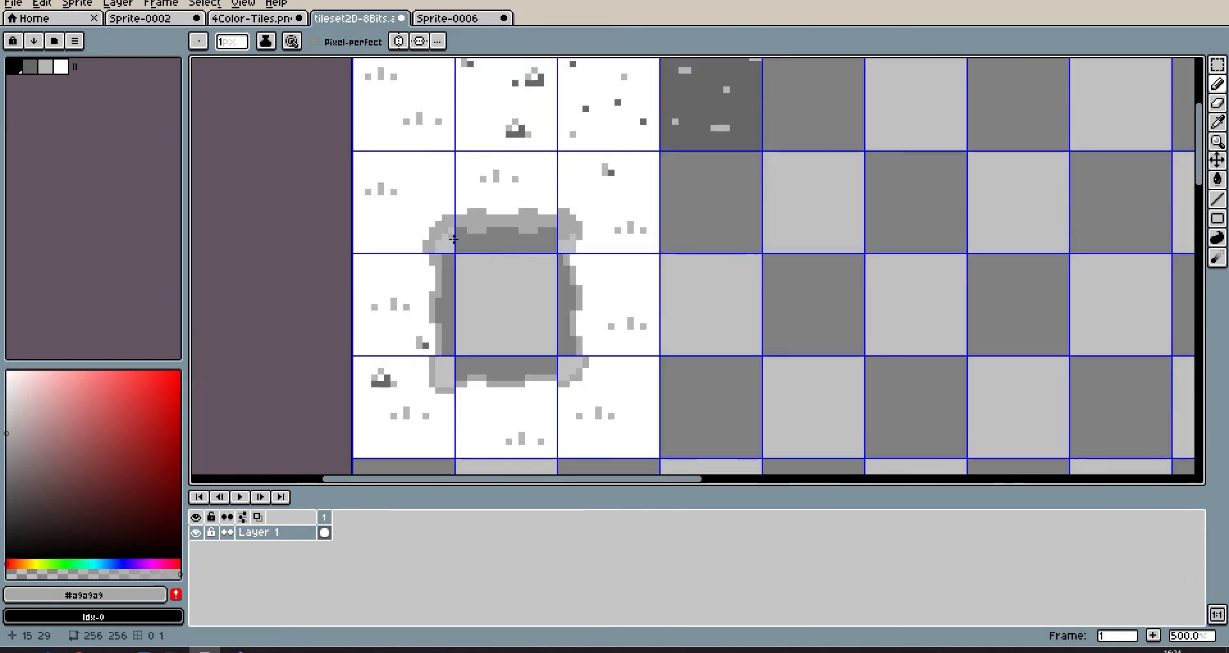
# Step: Fill the interior of the opening with dark gray
pyautogui.press('g')
pyautogui.click(506, 302)
pyautogui.scroll(2, 570, 174)
pyautogui.scroll(-2, 508, 291)
# Step: Scatter short light-gray dashes and single pixels over the opening's dark-gray floor
pyautogui.keyDown('alt'); pyautogui.click(473, 219); pyautogui.keyUp('alt')
pyautogui.scroll(3, 486, 378)
pyautogui.click(425, 282)
pyautogui.moveTo(467, 282)
pyautogui.mouseDown()
pyautogui.moveTo(525, 303)
pyautogui.moveTo(477, 384)
pyautogui.moveTo(524, 358)
pyautogui.moveTo(530, 372)
pyautogui.moveTo(492, 388)
pyautogui.moveTo(493, 253)
pyautogui.mouseUp()
pyautogui.click(529, 354)
pyautogui.scroll(-1, 541, 346)
pyautogui.scroll(1, 529, 371)
pyautogui.click(494, 376)
pyautogui.scroll(-3, 545, 274)
pyautogui.scroll(3, 523, 132)
# Step: Draw a broken black outline around the outside of the opening's gray edge and check it without the grid
pyautogui.keyDown('alt'); pyautogui.click(486, 134); pyautogui.keyUp('alt')
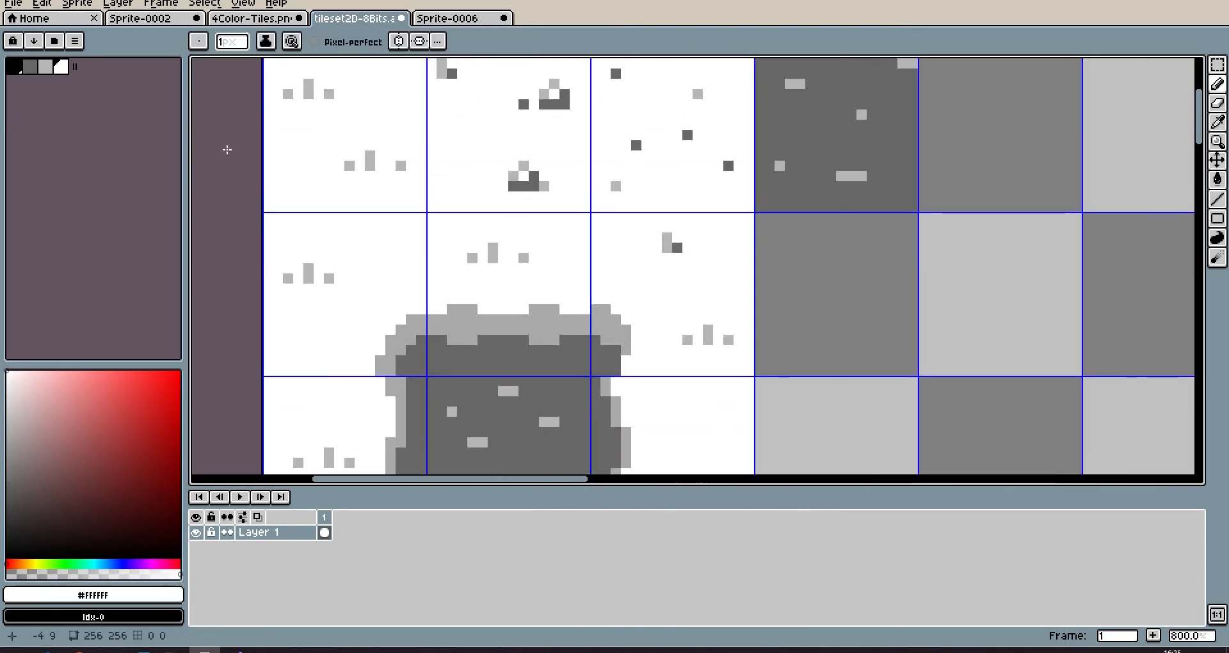
pyautogui.click(14, 66)
pyautogui.scroll(3, 540, 326)
pyautogui.moveTo(369, 275); pyautogui.dragTo(401, 275)
pyautogui.moveTo(552, 244); pyautogui.dragTo(583, 245)
pyautogui.moveTo(646, 275); pyautogui.dragTo(677, 275)
pyautogui.scroll(-2, 733, 70)
pyautogui.moveTo(506, 162); pyautogui.dragTo(424, 225)
pyautogui.moveTo(425, 376); pyautogui.dragTo(425, 425)
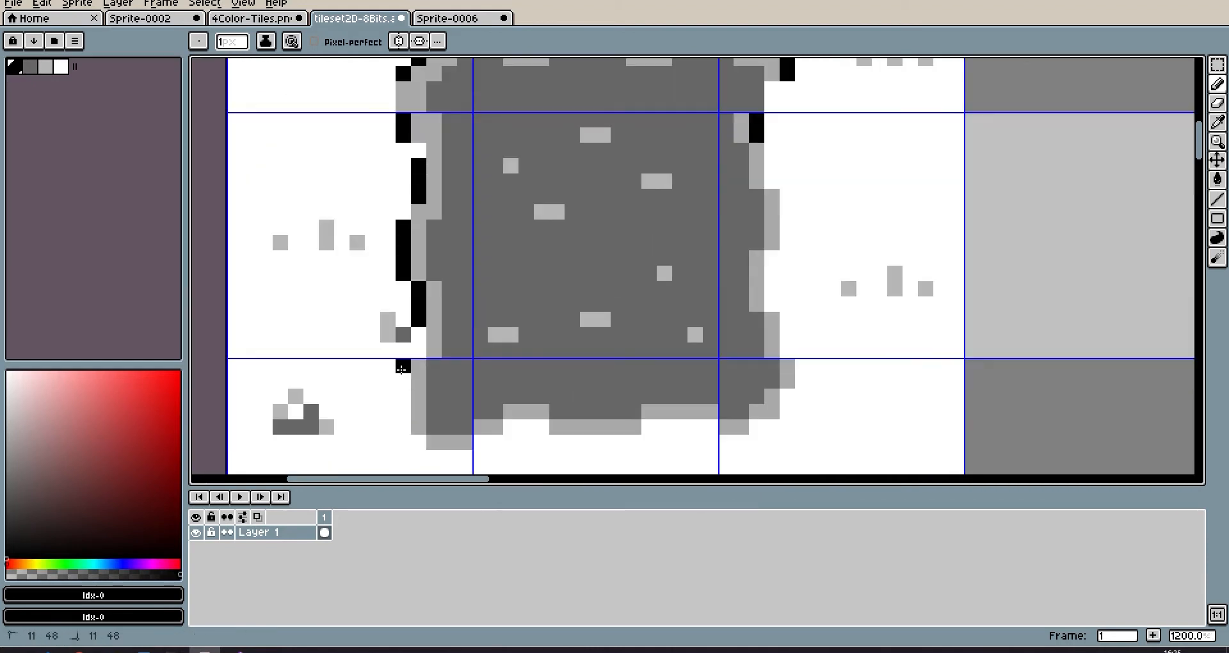
pyautogui.keyDown('alt'); pyautogui.click(769, 428); pyautogui.keyUp('alt')
pyautogui.moveTo(772, 150); pyautogui.dragTo(772, 181)
pyautogui.scroll(-4, 700, 346)
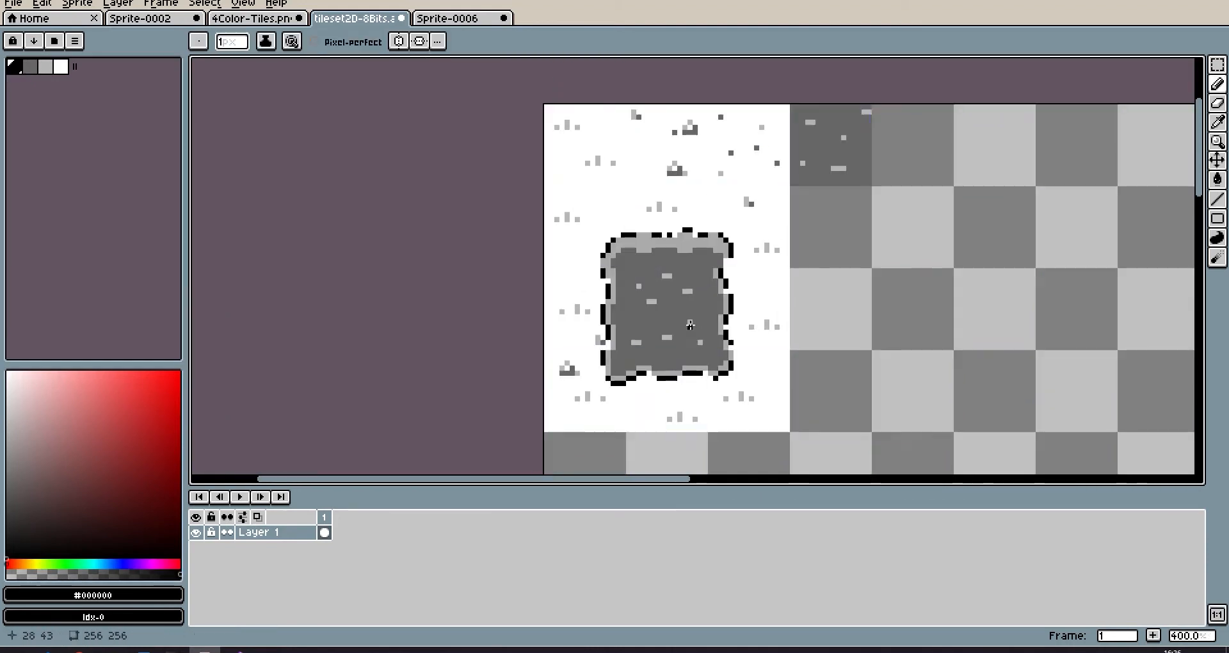
# Step: Draw black cracks across the opening's upper gray band and add white highlight pixels along its inner edges
pyautogui.scroll(6, 649, 246)
pyautogui.moveTo(584, 214); pyautogui.dragTo(646, 184)
pyautogui.moveTo(739, 214); pyautogui.dragTo(739, 245)
pyautogui.moveTo(832, 245); pyautogui.dragTo(831, 184)
pyautogui.scroll(-2, 747, 372)
pyautogui.moveTo(711, 324); pyautogui.dragTo(728, 324)
pyautogui.scroll(-1, 640, 256)
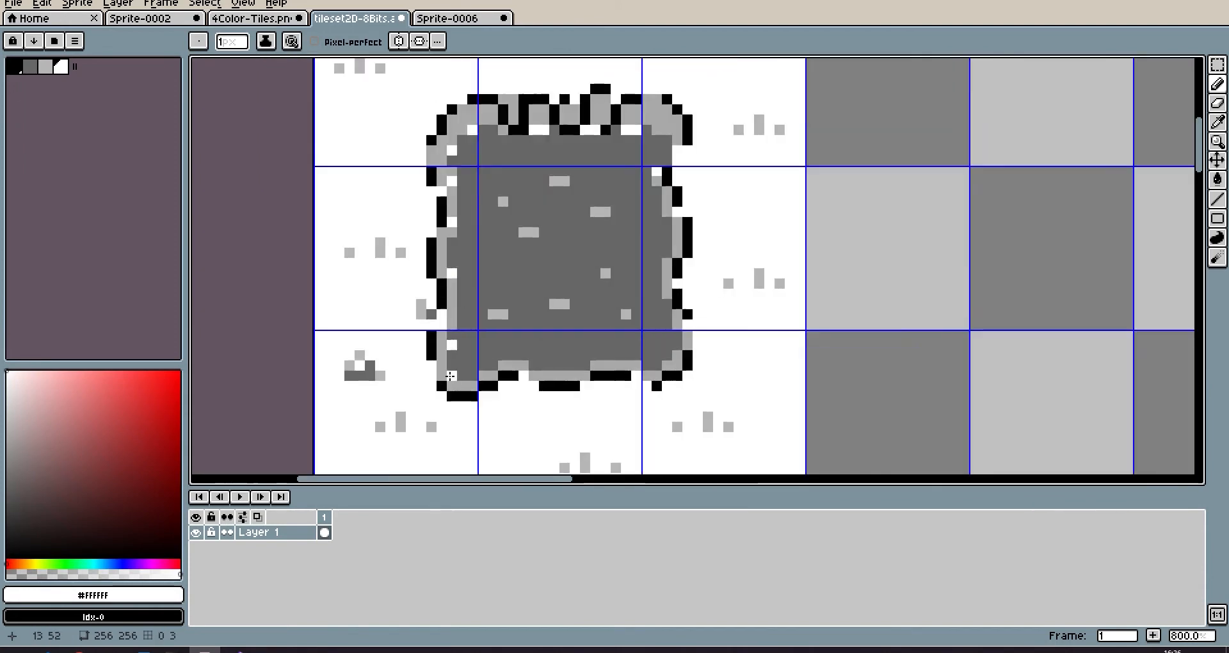
# Step: Shade the upper part of the opening's gray band with #676767 and check the result without the grid
pyautogui.press("ctrl+'")
pyautogui.scroll(-6, 666, 246)
pyautogui.scroll(7, 652, 239)
pyautogui.moveTo(639, 125); pyautogui.dragTo(641, 114)
pyautogui.scroll(-7, 541, 224)
pyautogui.scroll(6, 541, 224)
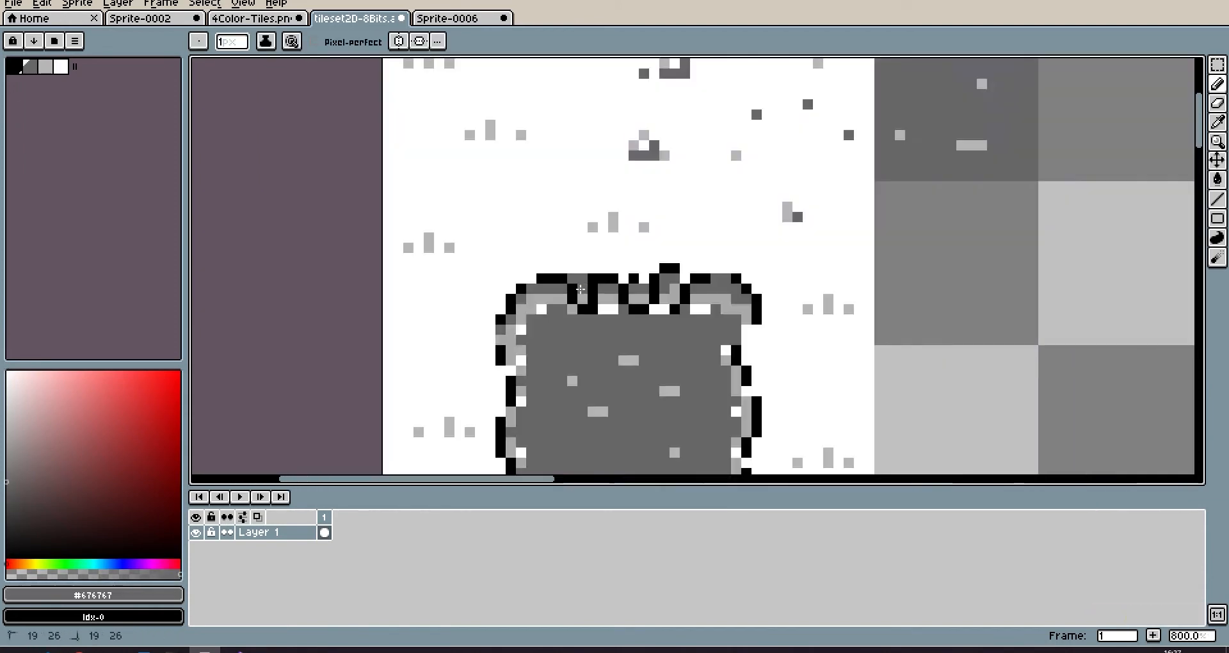
# Step: Draw a 16-pixel black line along the bottom of the first row's fifth cell and consult the 4Color-Tiles reference
pyautogui.press("ctrl+'")
pyautogui.click(14, 67)
pyautogui.moveTo(542, 308); pyautogui.dragTo(389, 308)
pyautogui.click(254, 19)
pyautogui.scroll(4, 522, 275)
pyautogui.moveTo(521, 288); pyautogui.dragTo(642, 324)
pyautogui.click(356, 19)
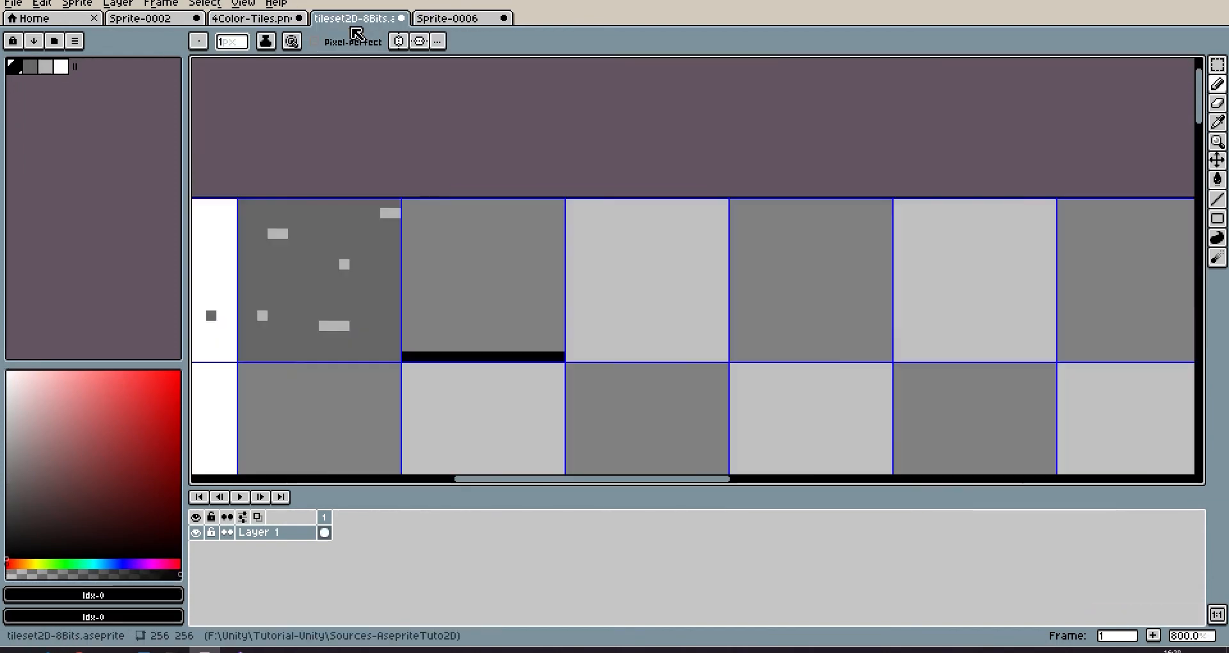
# Step: Draw the lower brick in Sprite-0006 with a black bottom row, dark-gray shadow row, light-gray body and white top and left edges
pyautogui.click(450, 19)
pyautogui.moveTo(456, 380); pyautogui.dragTo(609, 380)
pyautogui.click(30, 67)
pyautogui.click(255, 19)
pyautogui.scroll(1, 420, 194)
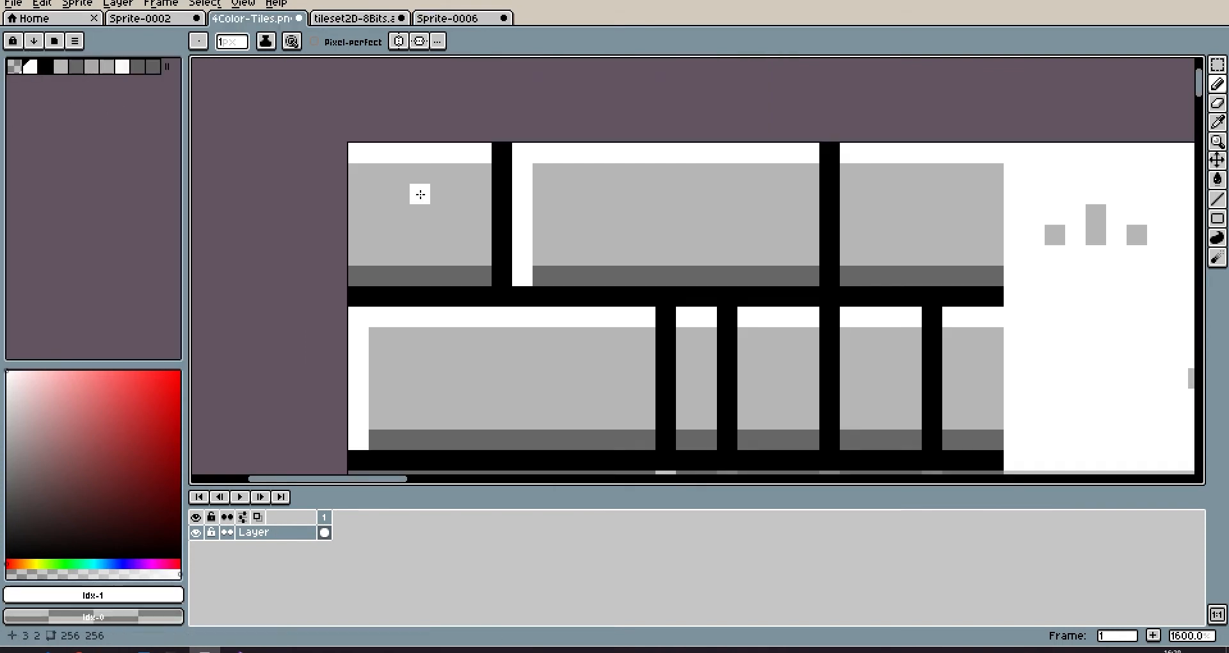
pyautogui.click(449, 19)
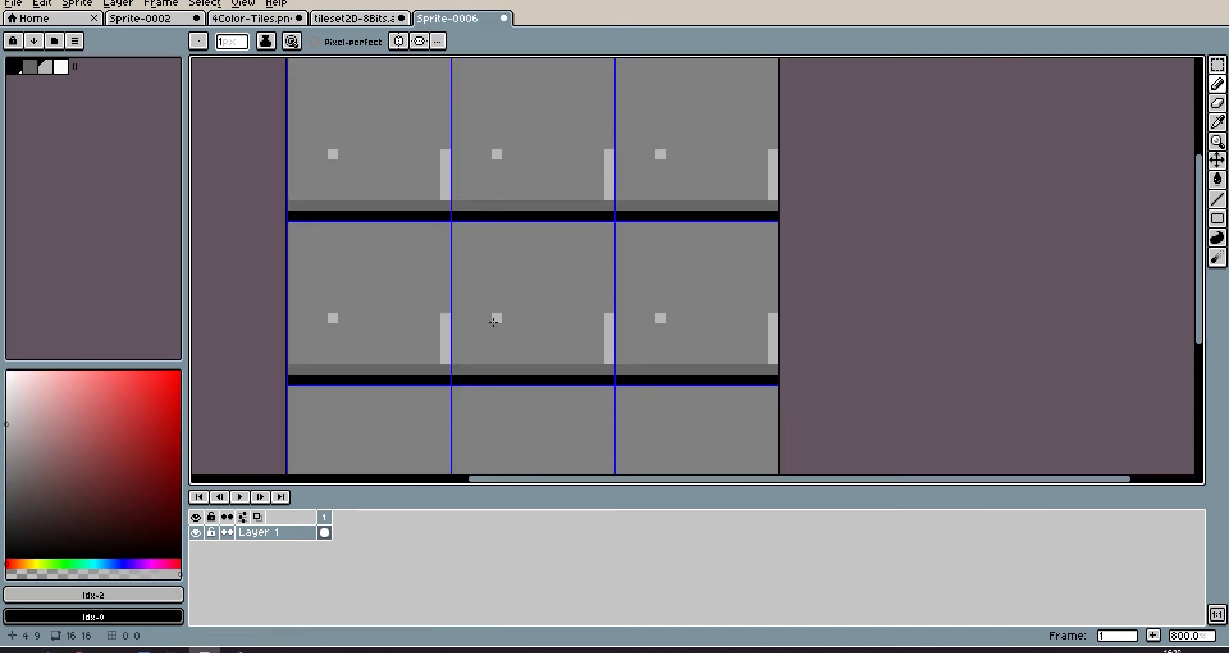
pyautogui.press('b')
pyautogui.click(455, 309)
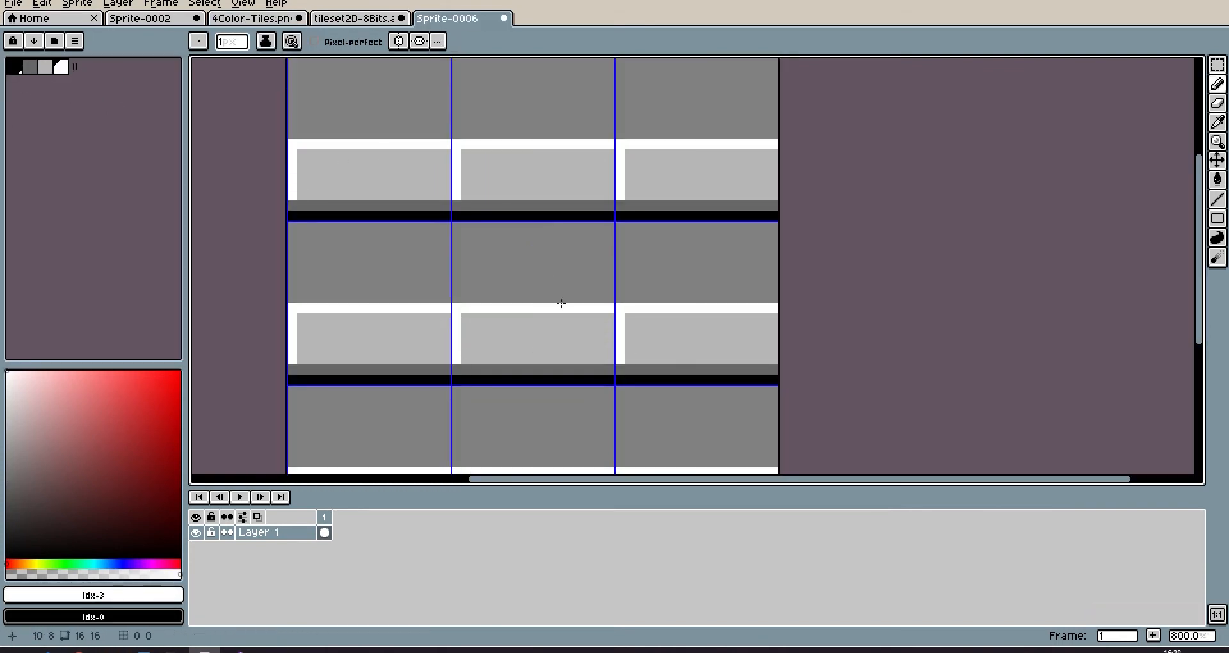
# Step: Compare with the reference bricks and draw a black mortar line across the tile above the lower brick in Sprite-0006
pyautogui.click(254, 18)
pyautogui.click(455, 19)
pyautogui.scroll(2, 528, 294)
pyautogui.keyDown('alt'); pyautogui.click(479, 135); pyautogui.keyUp('alt')
pyautogui.moveTo(386, 303); pyautogui.dragTo(693, 303)
# Step: Check the reference bricks, then draw a vertical black joint with a white highlight beside it in the tile's upper half
pyautogui.click(256, 18)
pyautogui.scroll(-2, 496, 187)
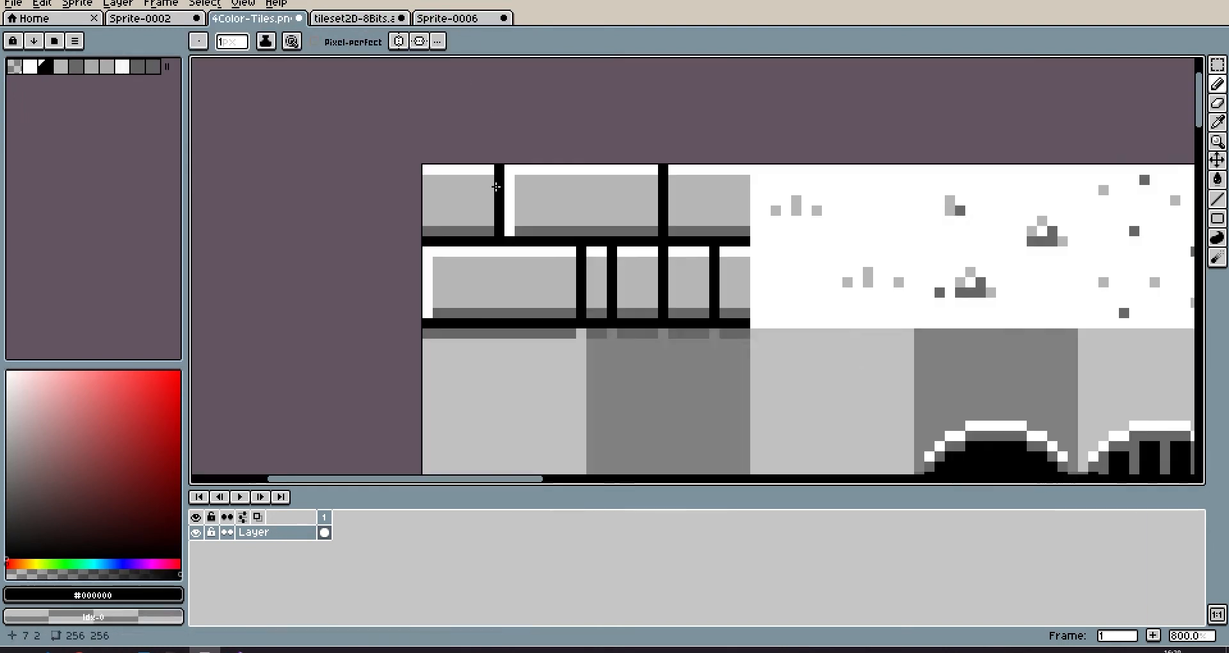
pyautogui.click(455, 19)
pyautogui.scroll(-1, 567, 327)
pyautogui.moveTo(573, 341); pyautogui.dragTo(573, 234)
pyautogui.scroll(-7, 616, 259)
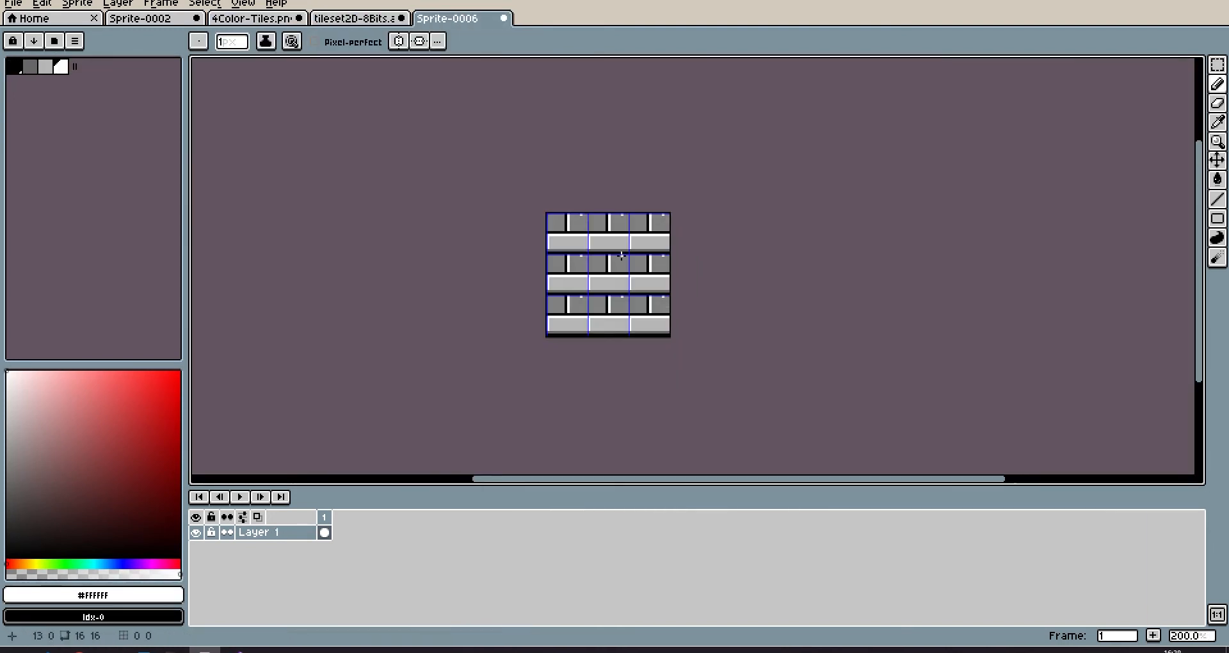
# Step: Check the 4Color-Tiles reference, complete the upper bricks' white top edge in Sprite-0006 and fill their bodies with light gray #b6b6b6
pyautogui.click(255, 19)
pyautogui.click(449, 21)
pyautogui.scroll(5, 611, 246)
pyautogui.moveTo(602, 283); pyautogui.dragTo(745, 283)
pyautogui.scroll(-2, 498, 255)
pyautogui.scroll(2, 452, 218)
pyautogui.keyDown('alt'); pyautogui.click(523, 141); pyautogui.keyUp('alt')
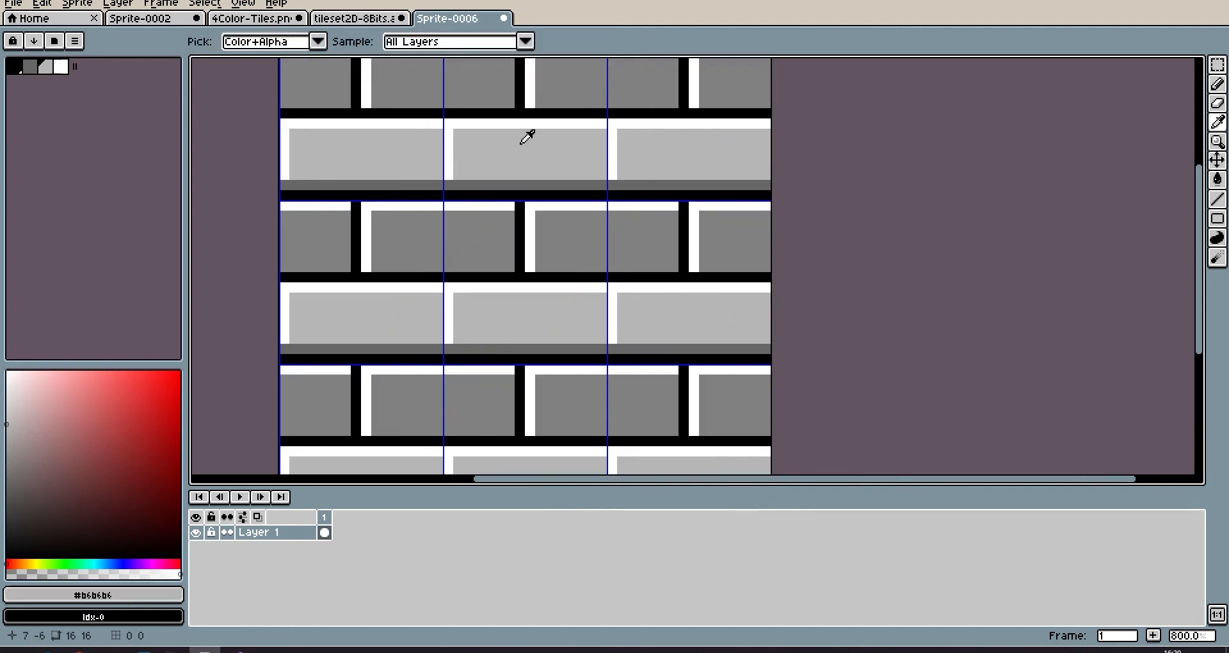
pyautogui.press('g')
pyautogui.click(576, 235)
pyautogui.click(611, 242)
pyautogui.scroll(-3, 609, 242)
pyautogui.hotkey('ctrl', "'")
pyautogui.scroll(1, 549, 240)
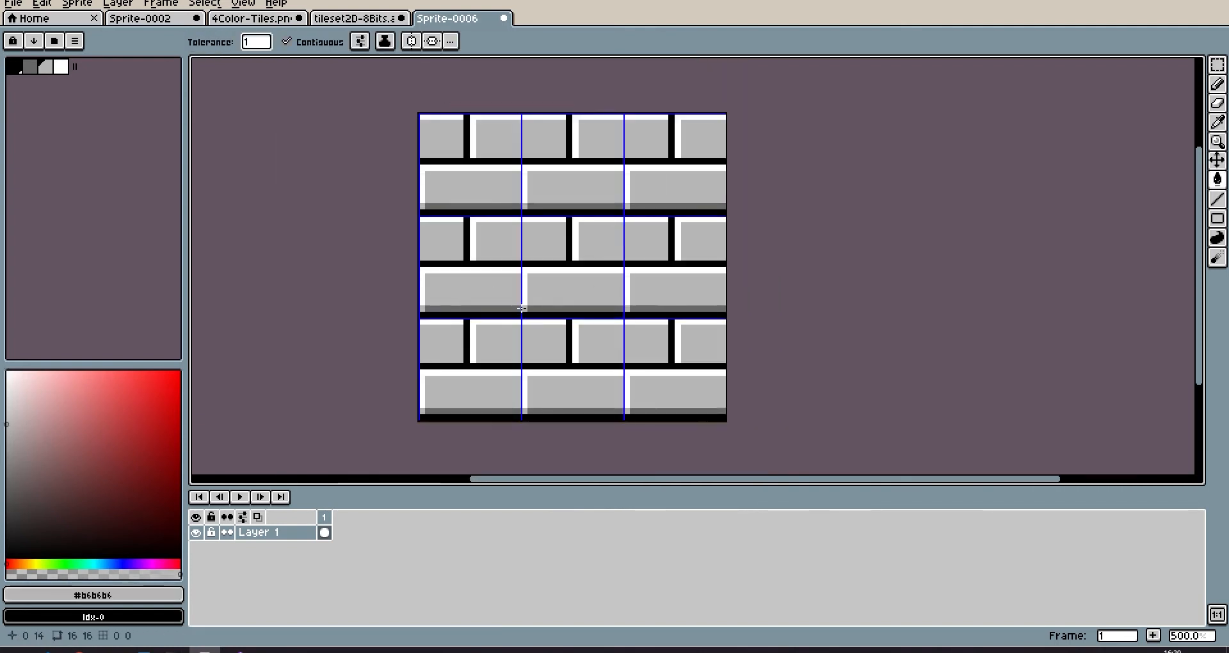
# Step: Compare with the reference, then add a dark-gray #676767 shadow row under the upper bricks and a black joint at the lower brick's right edge
pyautogui.click(255, 19)
pyautogui.click(446, 21)
pyautogui.scroll(2, 562, 255)
pyautogui.scroll(-2, 539, 202)
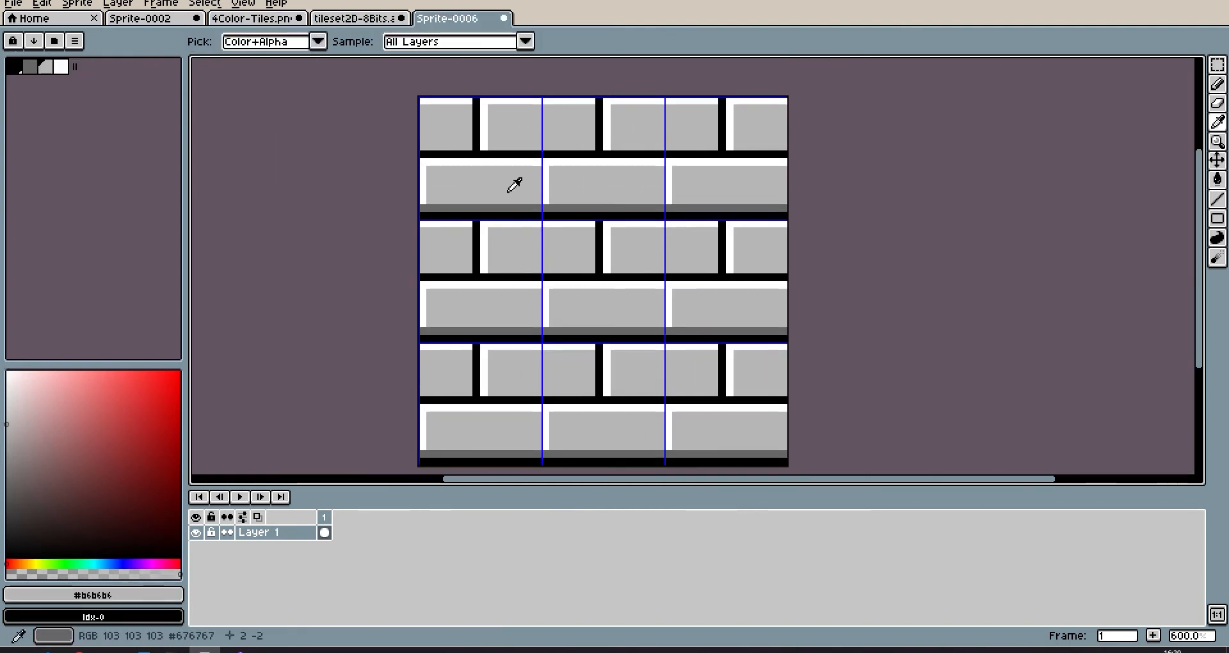
pyautogui.keyDown('alt'); pyautogui.click(505, 214); pyautogui.keyUp('alt')
pyautogui.scroll(2, 499, 258)
pyautogui.press('b')
pyautogui.keyDown('alt'); pyautogui.click(482, 312); pyautogui.keyUp('alt')
pyautogui.scroll(-4, 404, 237)
pyautogui.scroll(2, 480, 298)
pyautogui.keyDown('alt'); pyautogui.click(482, 292); pyautogui.keyUp('alt')
pyautogui.scroll(-1, 464, 264)
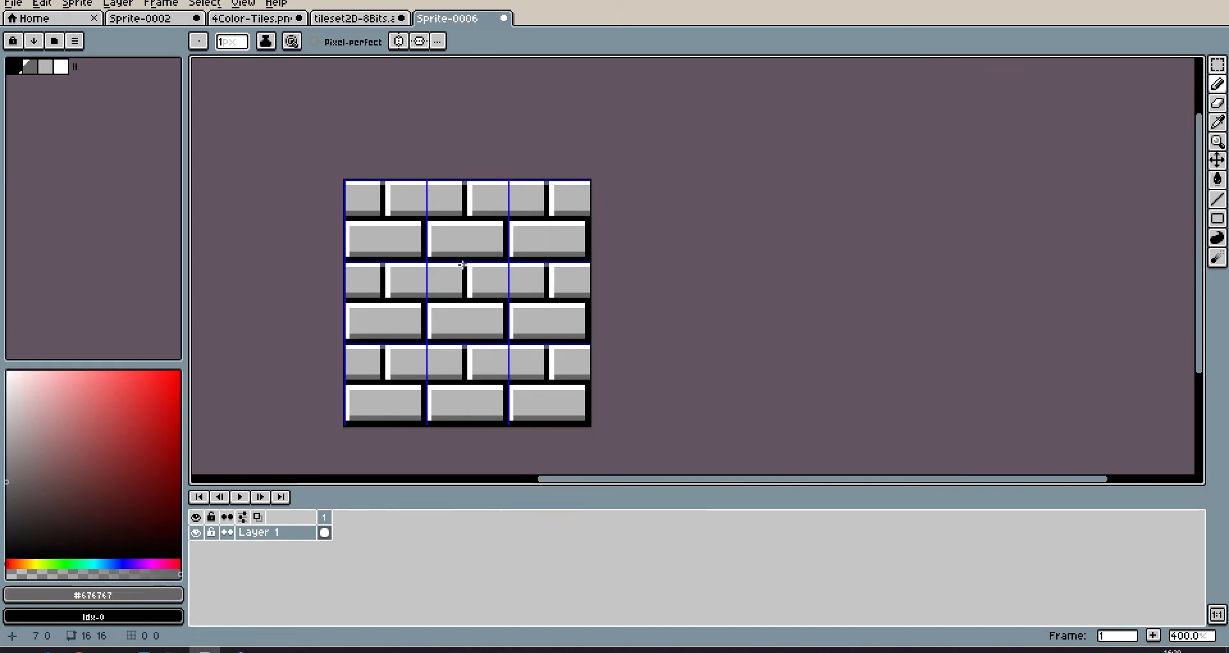
# Step: Copy the finished brick tile from Sprite-0006 and paste it into the first row's fifth cell of the tileset
pyautogui.hotkey('ctrl', 'c')
pyautogui.click(358, 19)
pyautogui.hotkey('ctrl', 'v')
pyautogui.moveTo(642, 282); pyautogui.dragTo(437, 283)
pyautogui.scroll(-5, 450, 261)
pyautogui.scroll(-1, 449, 301)
pyautogui.scroll(1, 471, 258)
pyautogui.scroll(3, 495, 259)
pyautogui.hotkey('ctrl', 'v')
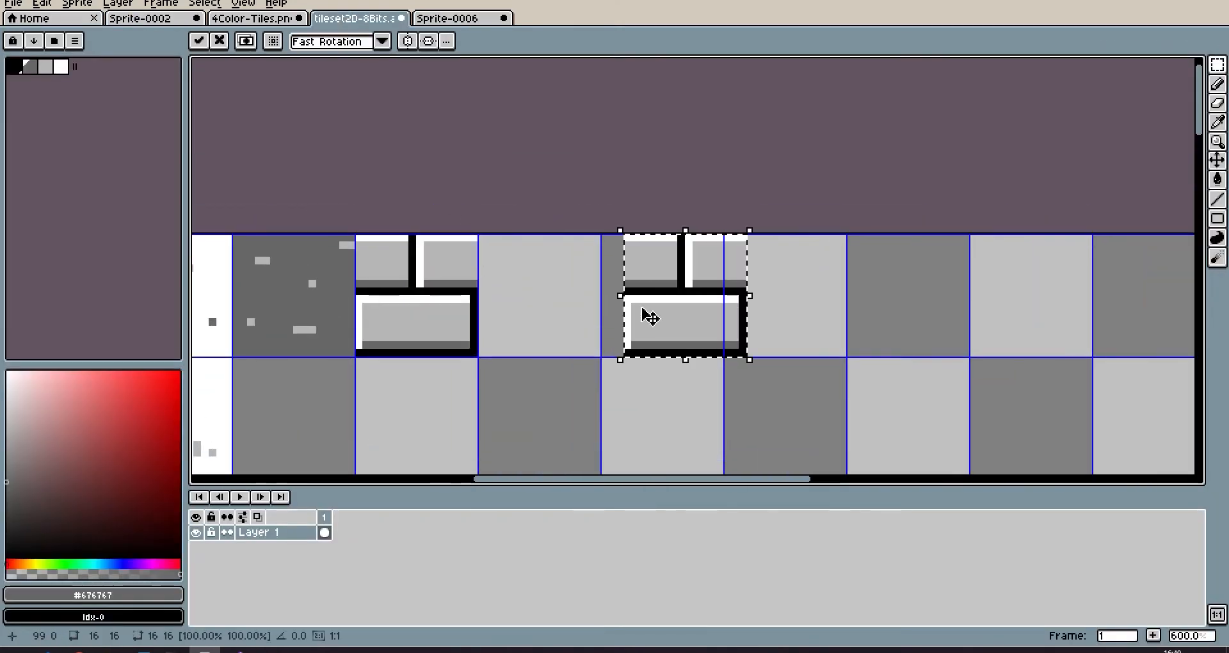
pyautogui.moveTo(642, 309); pyautogui.dragTo(502, 309)
pyautogui.hotkey('ctrl', 'z')
# Step: Split the lower brick in Sprite-0006 into four narrow bricks with three vertical black joints
pyautogui.click(447, 19)
pyautogui.scroll(3, 435, 307)
pyautogui.scroll(1, 437, 333)
pyautogui.press('b')
pyautogui.keyDown('alt'); pyautogui.click(424, 271); pyautogui.keyUp('alt')
pyautogui.click(428, 288)
pyautogui.keyDown('shift'); pyautogui.click(427, 411); pyautogui.keyUp('shift')
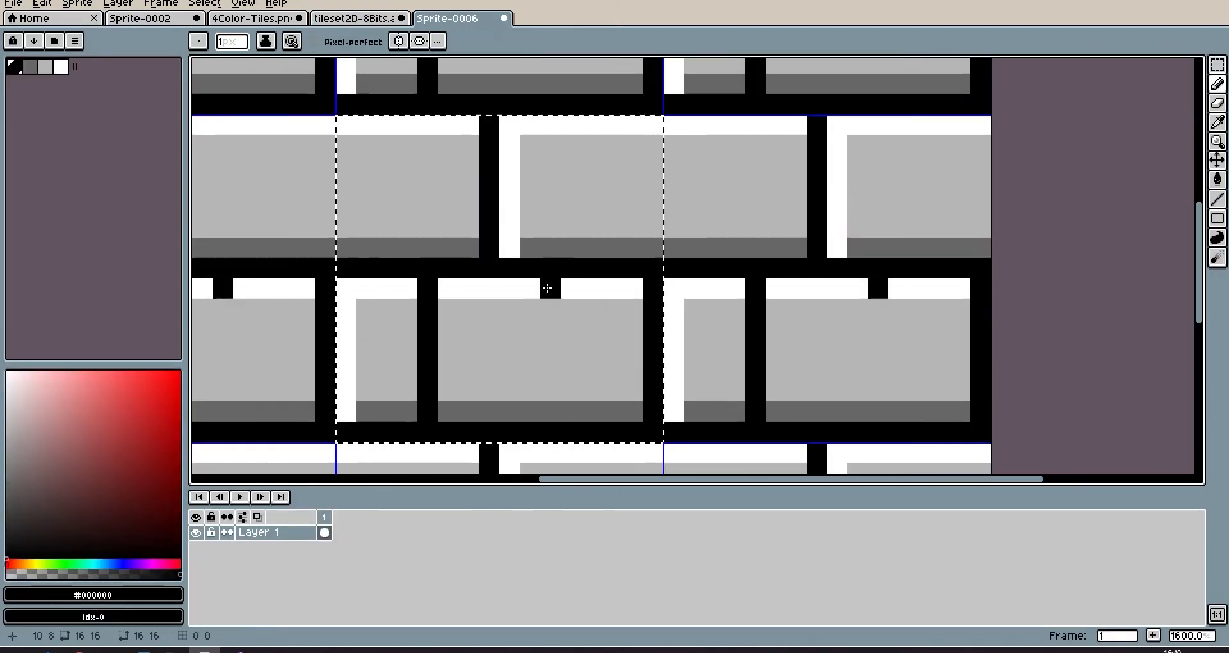
pyautogui.click(509, 288)
pyautogui.keyDown('shift'); pyautogui.click(510, 411); pyautogui.keyUp('shift')
pyautogui.click(591, 288)
pyautogui.click(407, 288)
pyautogui.keyDown('shift'); pyautogui.click(413, 421); pyautogui.keyUp('shift')
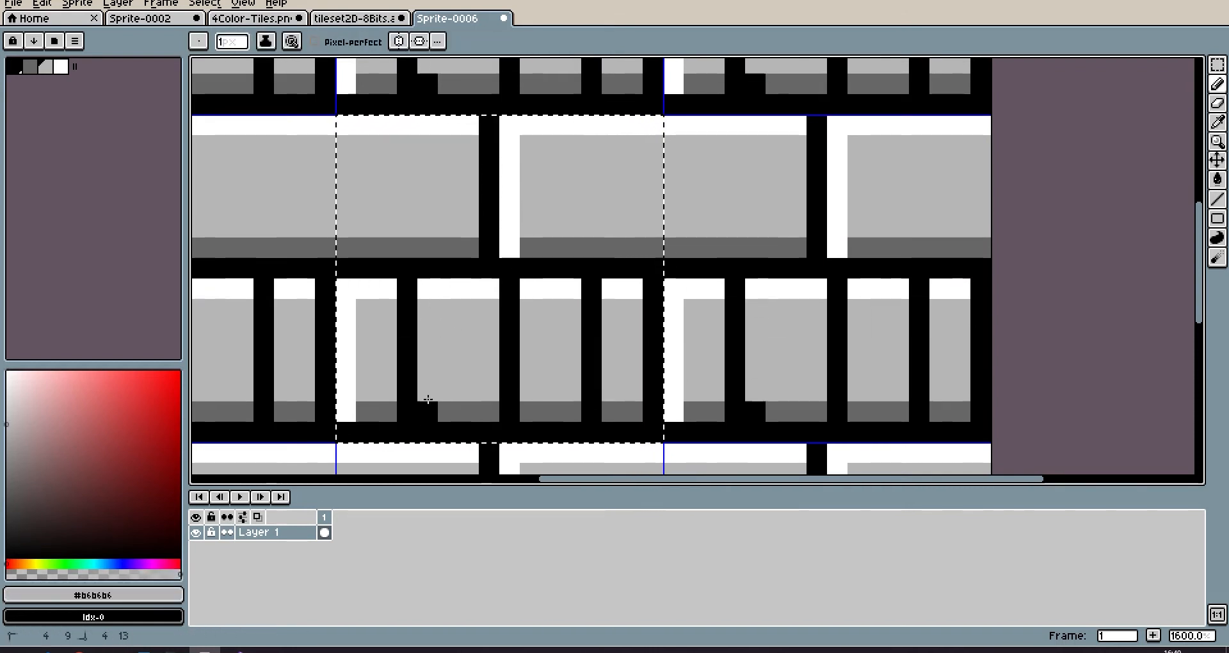
# Step: Shift the middle joint one pixel left, repaint the strip beside it in brick colors and recolor the tile's white left edge light gray
pyautogui.keyDown('alt'); pyautogui.click(408, 292); pyautogui.keyUp('alt')
pyautogui.click(491, 289)
pyautogui.keyDown('shift'); pyautogui.click(494, 411); pyautogui.keyUp('shift')
pyautogui.keyDown('alt'); pyautogui.click(510, 250); pyautogui.keyUp('alt')
pyautogui.moveTo(509, 412)
pyautogui.mouseDown()
pyautogui.moveTo(509, 289)
pyautogui.moveTo(511, 385)
pyautogui.mouseUp()
pyautogui.keyDown('alt'); pyautogui.click(474, 309); pyautogui.keyUp('alt')
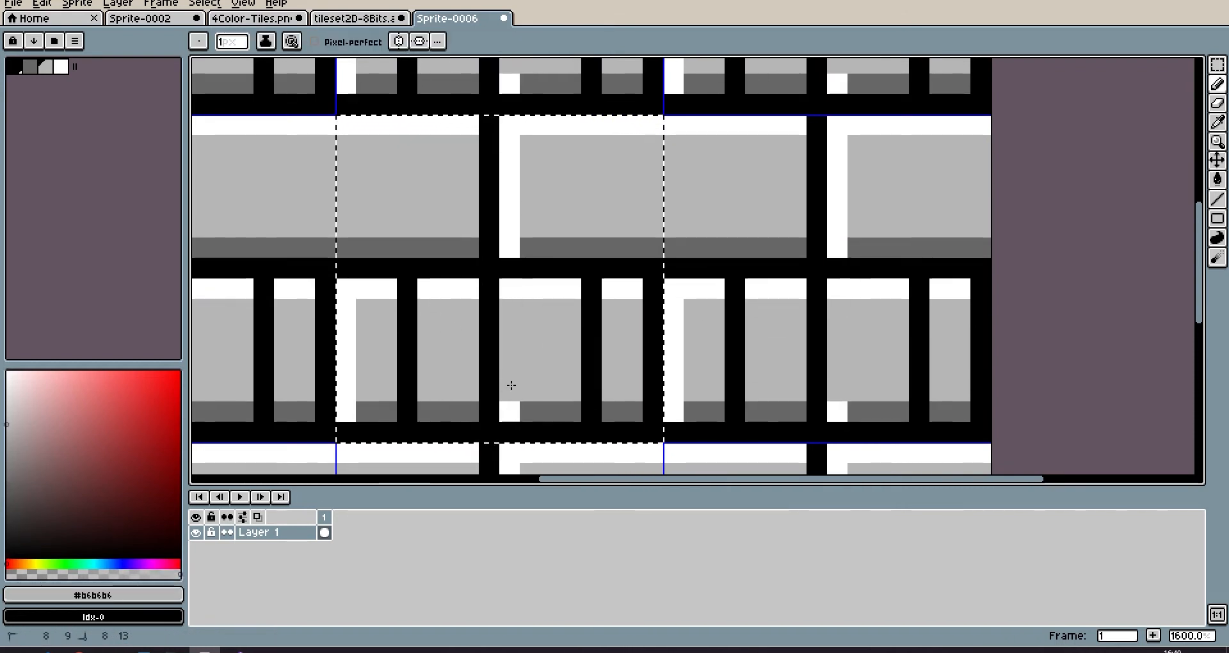
pyautogui.moveTo(347, 392); pyautogui.dragTo(349, 309)
# Step: Redraw the third joint one pixel further left and repaint its old strip with white top, light-gray body and dark-gray shadow
pyautogui.keyDown('alt'); pyautogui.click(592, 295); pyautogui.keyUp('alt')
pyautogui.click(570, 288)
pyautogui.keyDown('shift'); pyautogui.click(570, 411); pyautogui.keyUp('shift')
pyautogui.click(592, 289)
pyautogui.keyDown('alt'); pyautogui.click(612, 309); pyautogui.keyUp('alt')
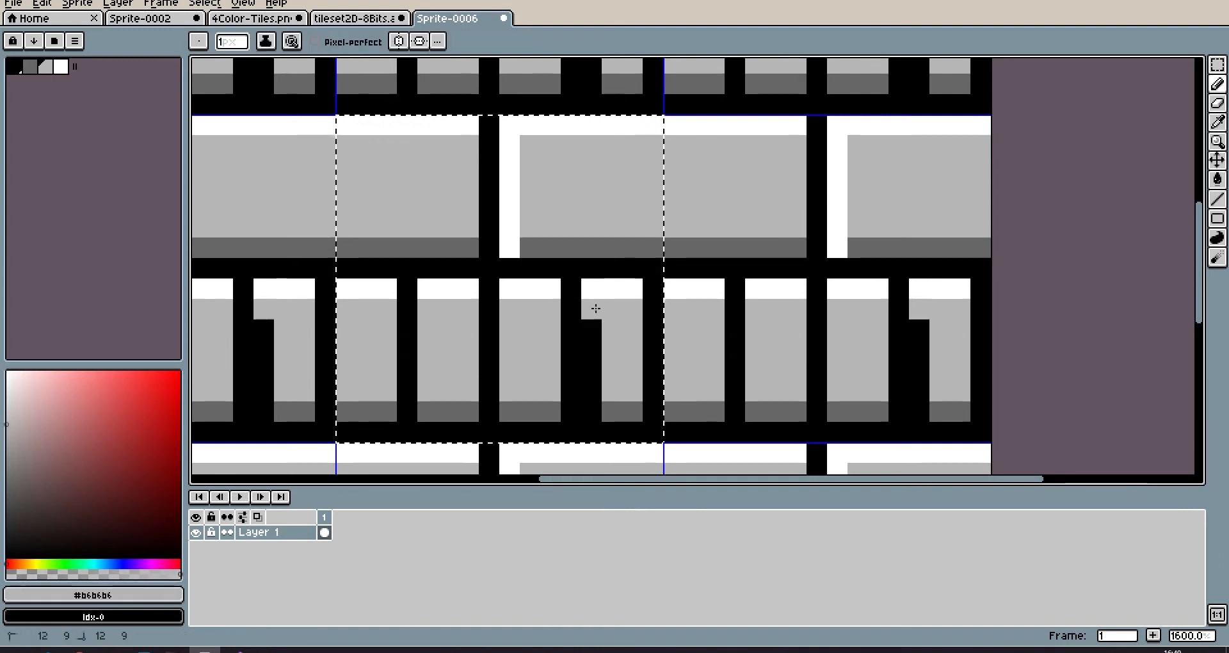
pyautogui.moveTo(594, 308); pyautogui.dragTo(592, 391)
# Step: Copy the narrow-brick tile from Sprite-0006 and paste it into the first row's sixth cell of the tileset
pyautogui.scroll(-3, 546, 376)
pyautogui.scroll(2, 466, 326)
pyautogui.hotkey('ctrl', 'c')
pyautogui.scroll(-6, 577, 219)
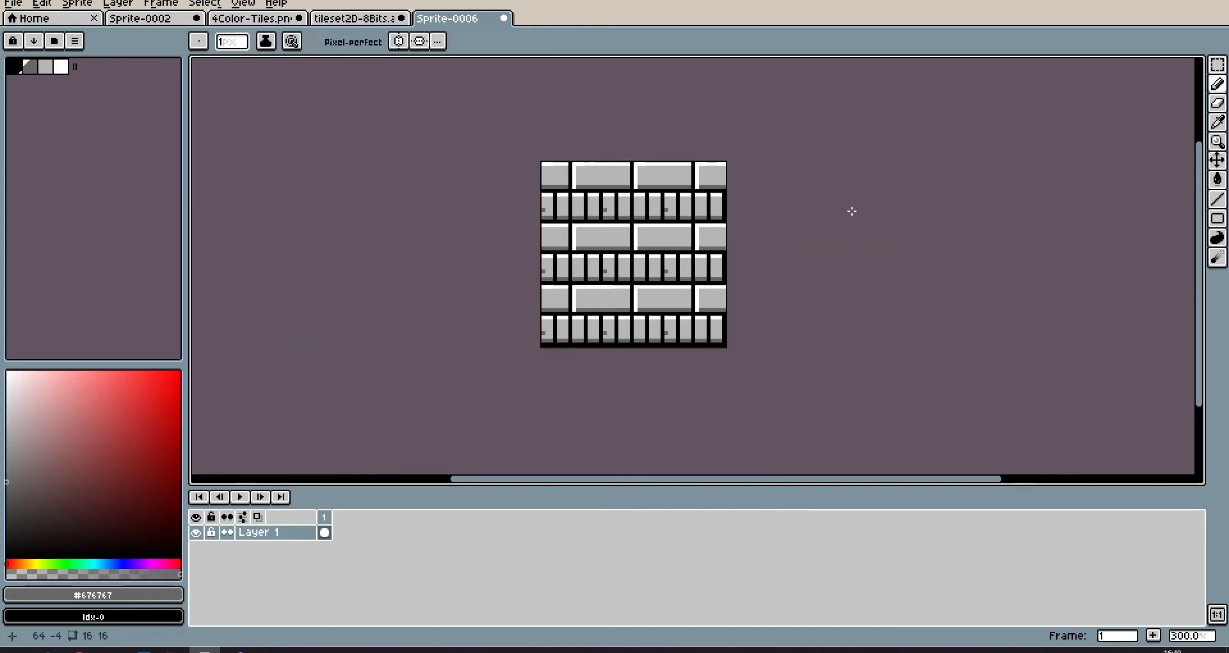
pyautogui.scroll(3, 829, 201)
pyautogui.hotkey('ctrl', 'shift', 'Tab')
pyautogui.hotkey('ctrl', 'v')
pyautogui.moveTo(655, 321); pyautogui.dragTo(508, 320)
pyautogui.hotkey('ctrl', 'd')
pyautogui.scroll(-1, 571, 292)
pyautogui.scroll(3, 576, 295)
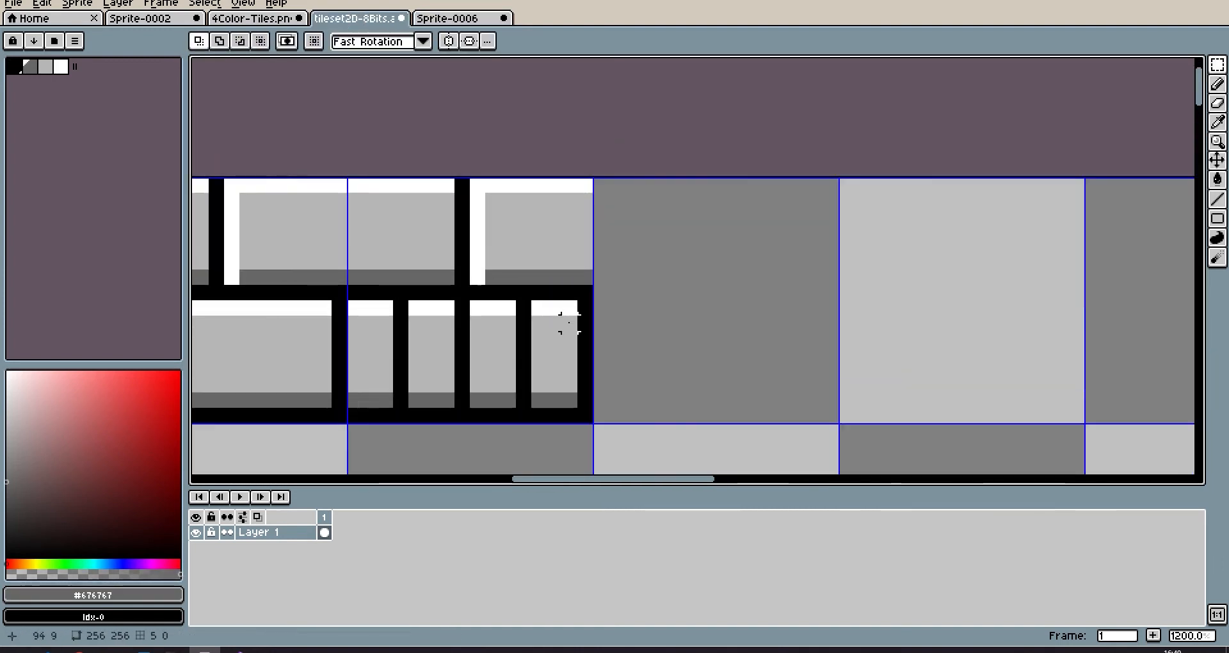
# Step: Try duplicating the first row's fifth-cell brick tile into the seventh cell, then delete the duplicate
pyautogui.press('b')
pyautogui.keyDown('alt'); pyautogui.click(572, 313); pyautogui.keyUp('alt')
pyautogui.scroll(-2, 583, 315)
pyautogui.press('m')
pyautogui.moveTo(346, 254); pyautogui.dragTo(462, 369)
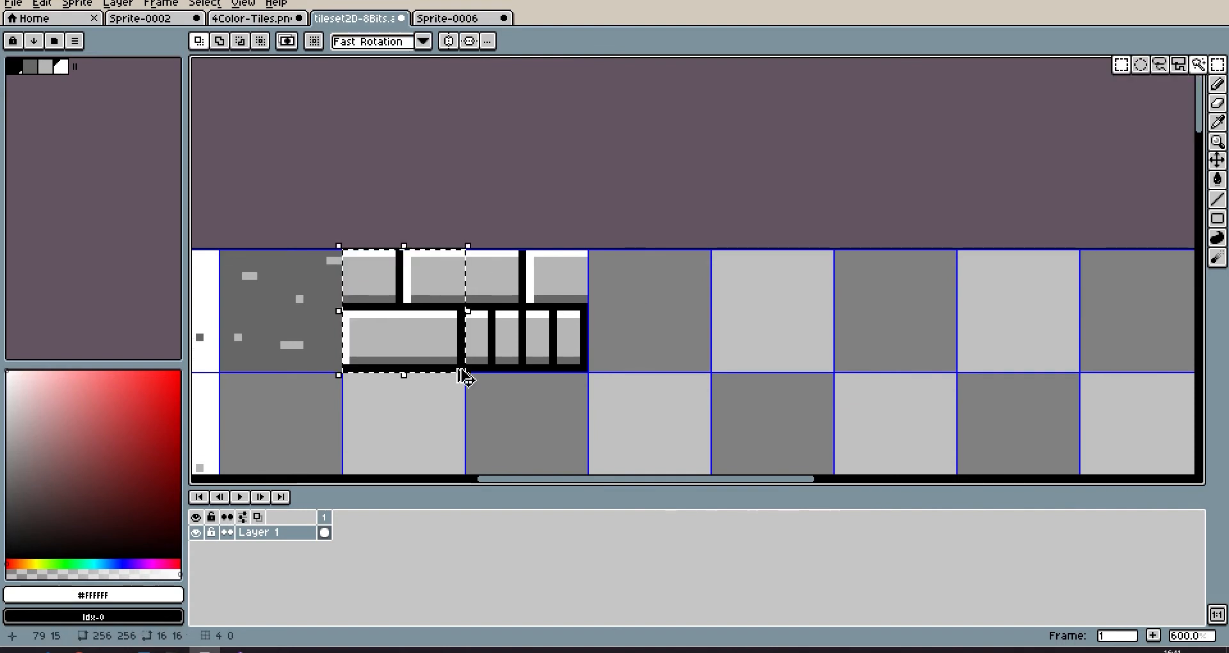
pyautogui.keyDown('ctrl'); pyautogui.moveTo(424, 309); pyautogui.dragTo(669, 308); pyautogui.keyUp('ctrl')
pyautogui.hotkey('ctrl', 'd')
pyautogui.hotkey('ctrl', "'")
pyautogui.hotkey('ctrl', "'")
pyautogui.press('Delete')
pyautogui.moveTo(718, 371); pyautogui.dragTo(530, 77)
pyautogui.scroll(-5, 573, 192)
pyautogui.scroll(3, 496, 192)
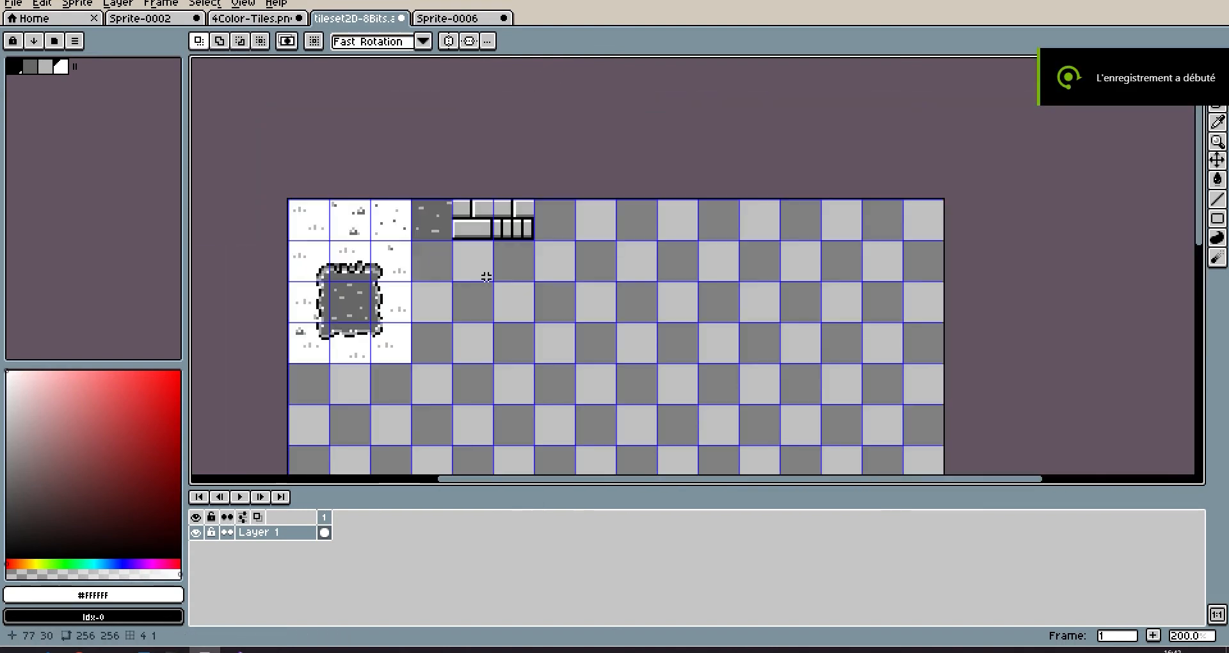
# Step: Copy the first row's fifth-cell brick tile and stack three copies in the fifth column, rows three to five
pyautogui.scroll(2, 444, 285)
pyautogui.moveTo(444, 285); pyautogui.dragTo(502, 252)
pyautogui.moveTo(521, 157); pyautogui.dragTo(596, 79)
pyautogui.hotkey('ctrl', 'c')
pyautogui.hotkey('ctrl', 'v')
pyautogui.moveTo(566, 136); pyautogui.dragTo(551, 322)
pyautogui.hotkey('ctrl', 'v')
pyautogui.moveTo(562, 273); pyautogui.dragTo(565, 209)
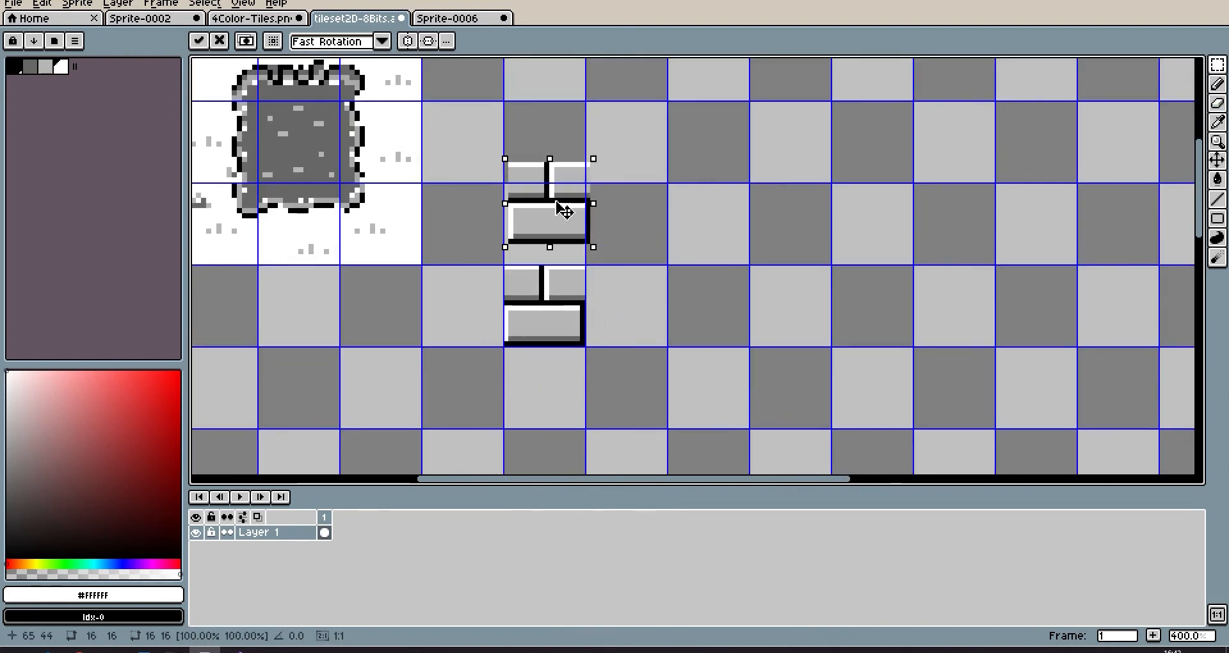
pyautogui.hotkey('ctrl', 'v')
pyautogui.hotkey('ctrl', 'z')
pyautogui.hotkey('ctrl', 'v')
pyautogui.hotkey('ctrl', "'")
pyautogui.hotkey('ctrl', 'd')
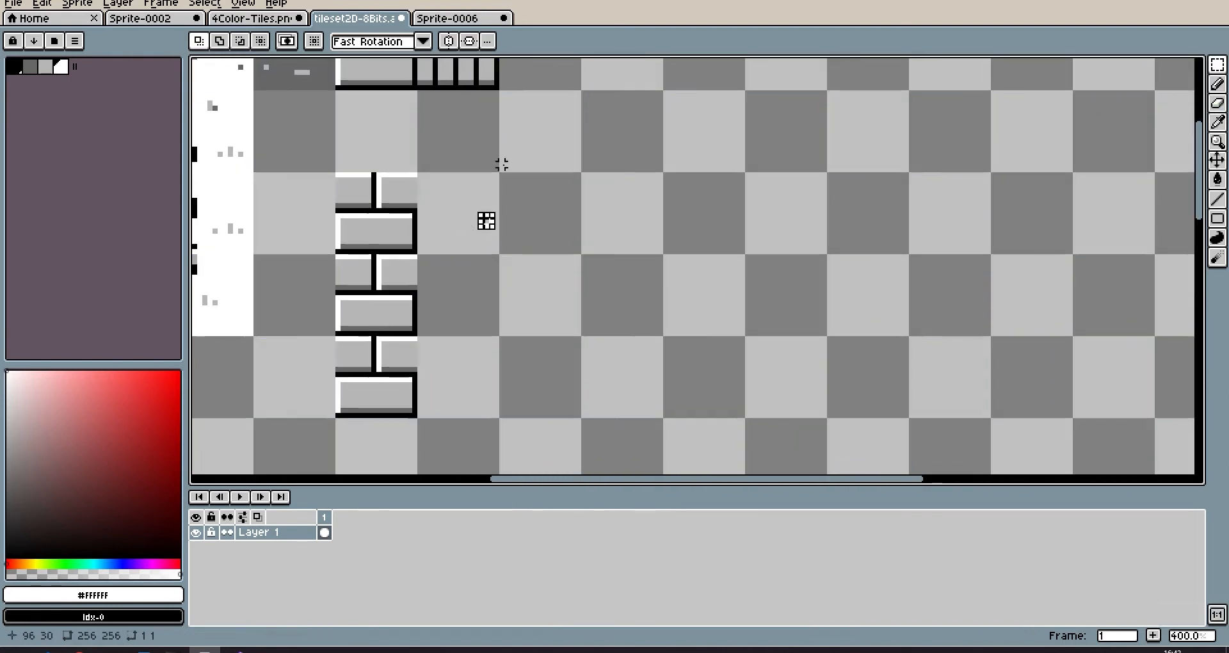
pyautogui.scroll(1, 450, 181)
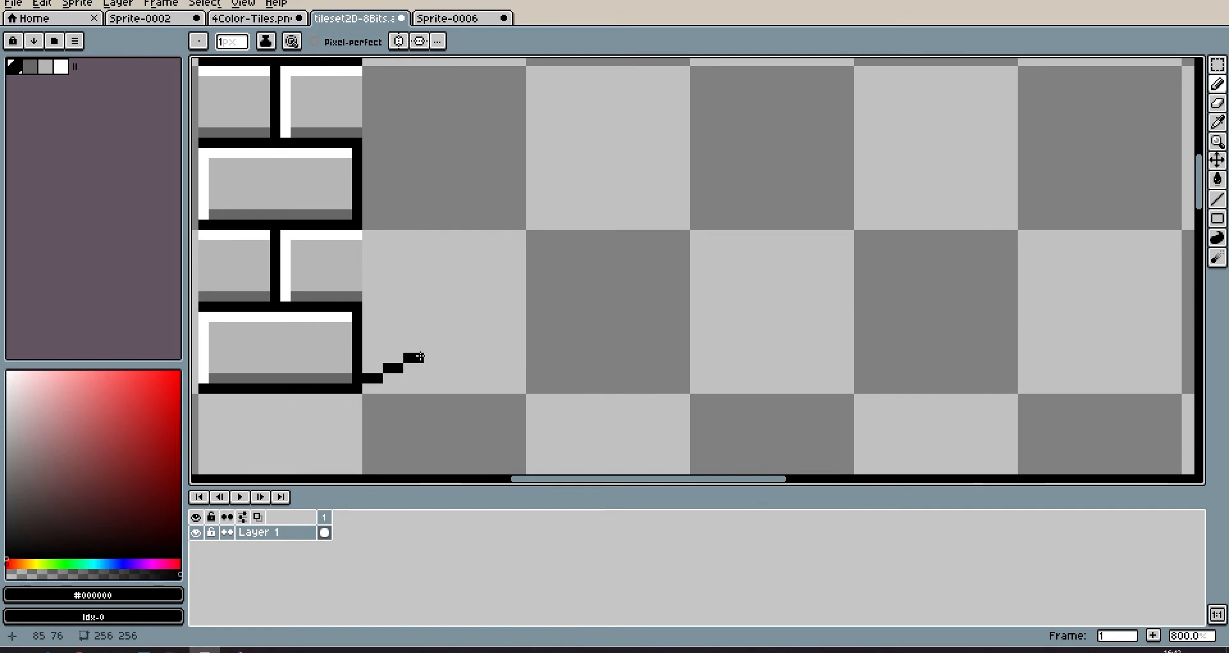
pyautogui.moveTo(421, 357); pyautogui.dragTo(559, 269)
pyautogui.hotkey('ctrl', 'z')
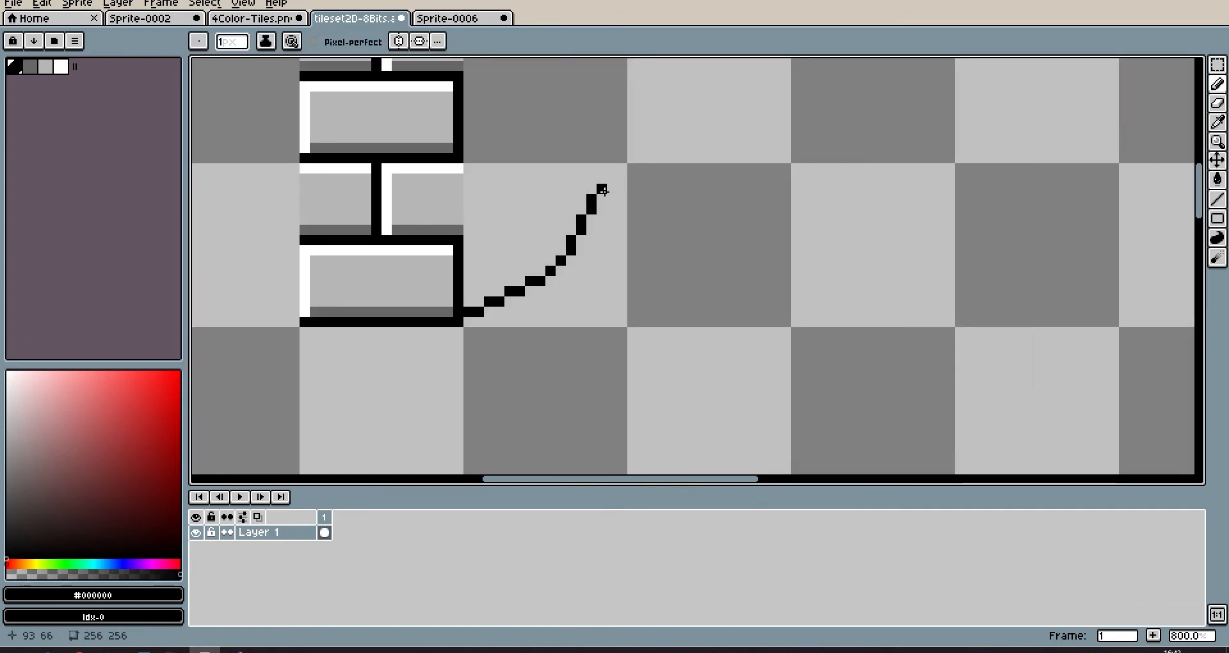
# Step: Draw a black curve rising from the lowest brick across the sixth column's fifth-row cell and continue it straight up the fourth-row cell's right edge
pyautogui.moveTo(602, 189); pyautogui.dragTo(575, 226)
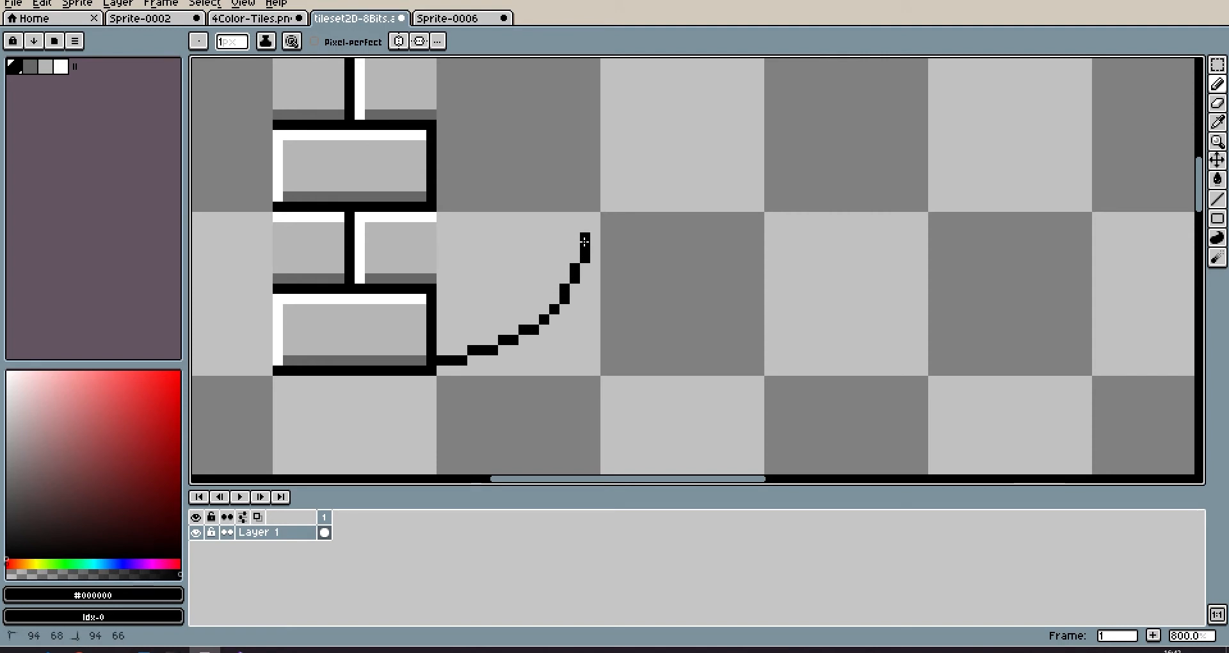
pyautogui.scroll(-4, 584, 241)
pyautogui.scroll(3, 562, 277)
pyautogui.keyDown('shift'); pyautogui.click(563, 276); pyautogui.keyUp('shift')
pyautogui.scroll(1, 490, 362)
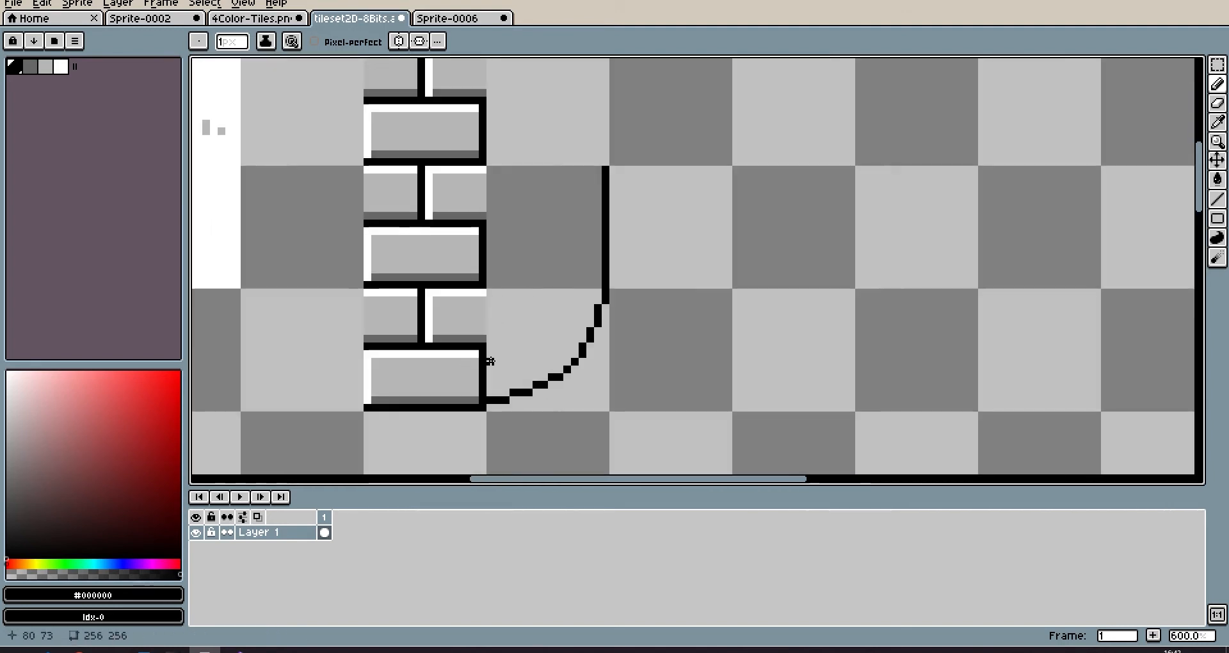
# Step: Select the black curve and move it down one pixel in line with the lowest brick's bottom edge
pyautogui.scroll(3, 490, 362)
pyautogui.scroll(-2, 453, 390)
pyautogui.press('m')
pyautogui.moveTo(494, 214); pyautogui.dragTo(637, 344)
pyautogui.click(678, 224)
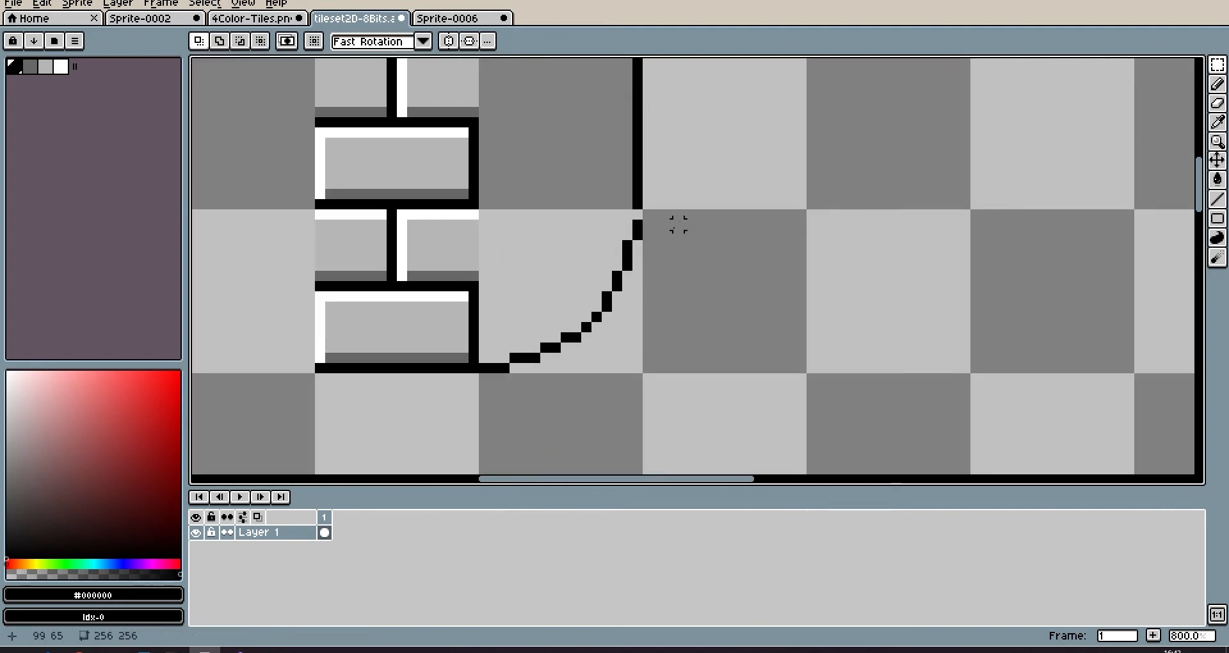
# Step: Draw two more parallel black curves above the first, extending the wall's next mortar lines into the sixth column
pyautogui.press('b')
pyautogui.scroll(-2, 562, 362)
pyautogui.scroll(2, 460, 306)
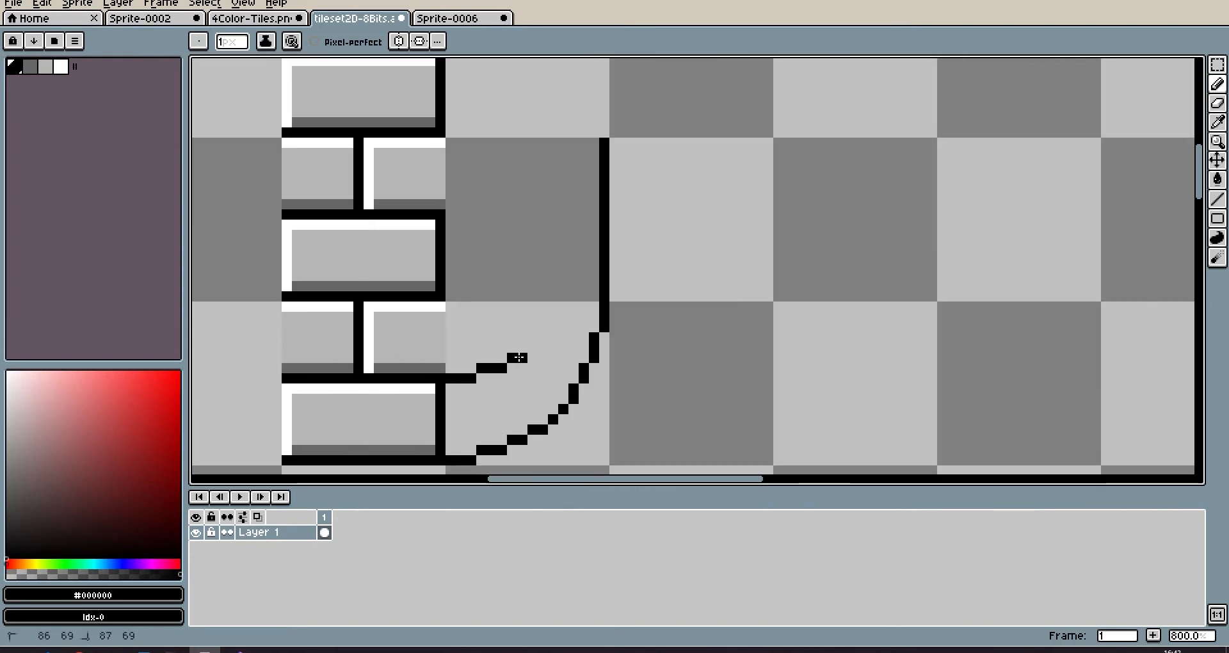
pyautogui.moveTo(572, 316); pyautogui.dragTo(575, 302)
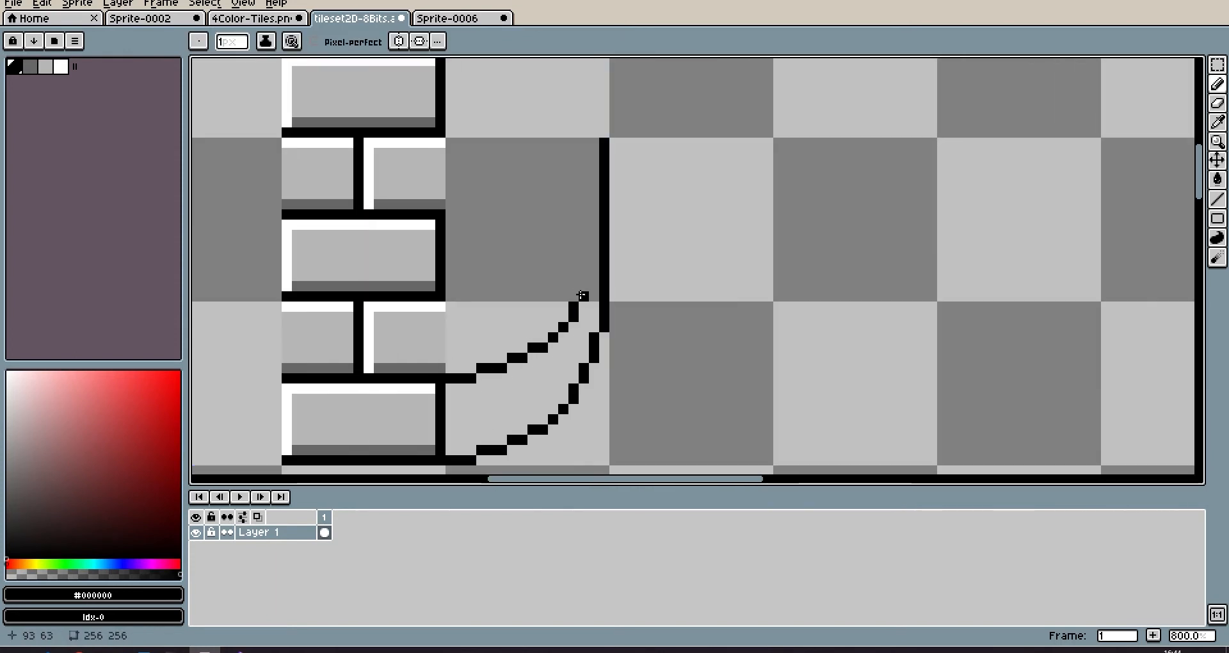
pyautogui.moveTo(460, 295); pyautogui.dragTo(522, 274)
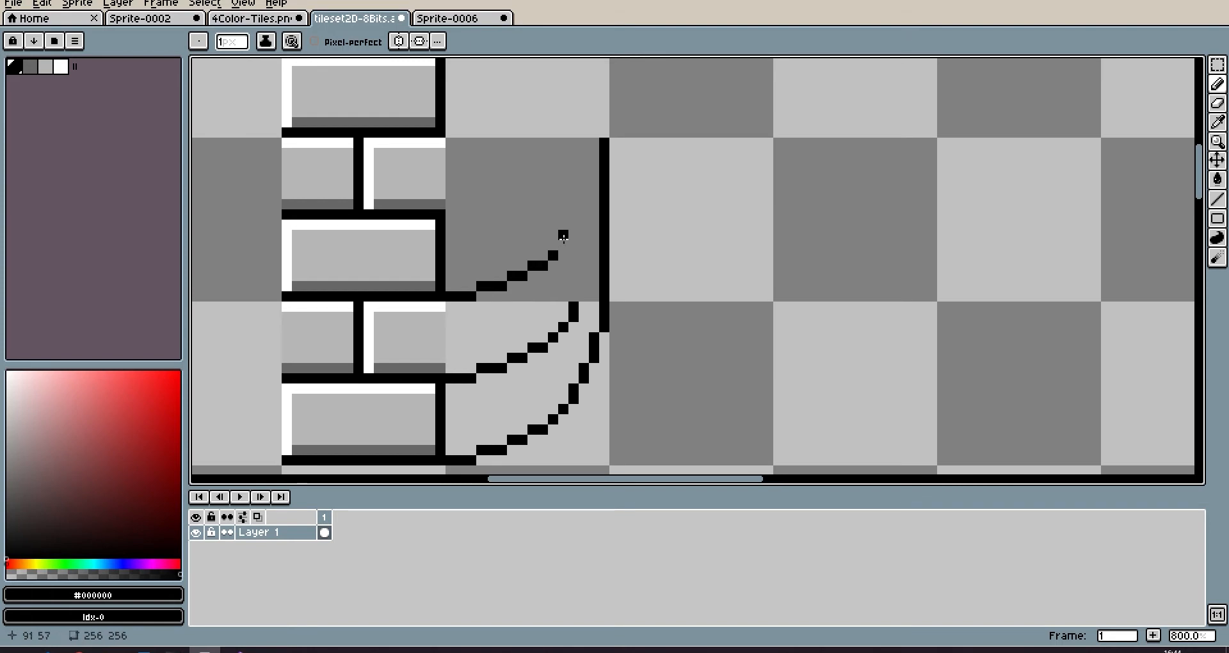
pyautogui.moveTo(607, 234); pyautogui.dragTo(564, 301)
pyautogui.click(541, 284)
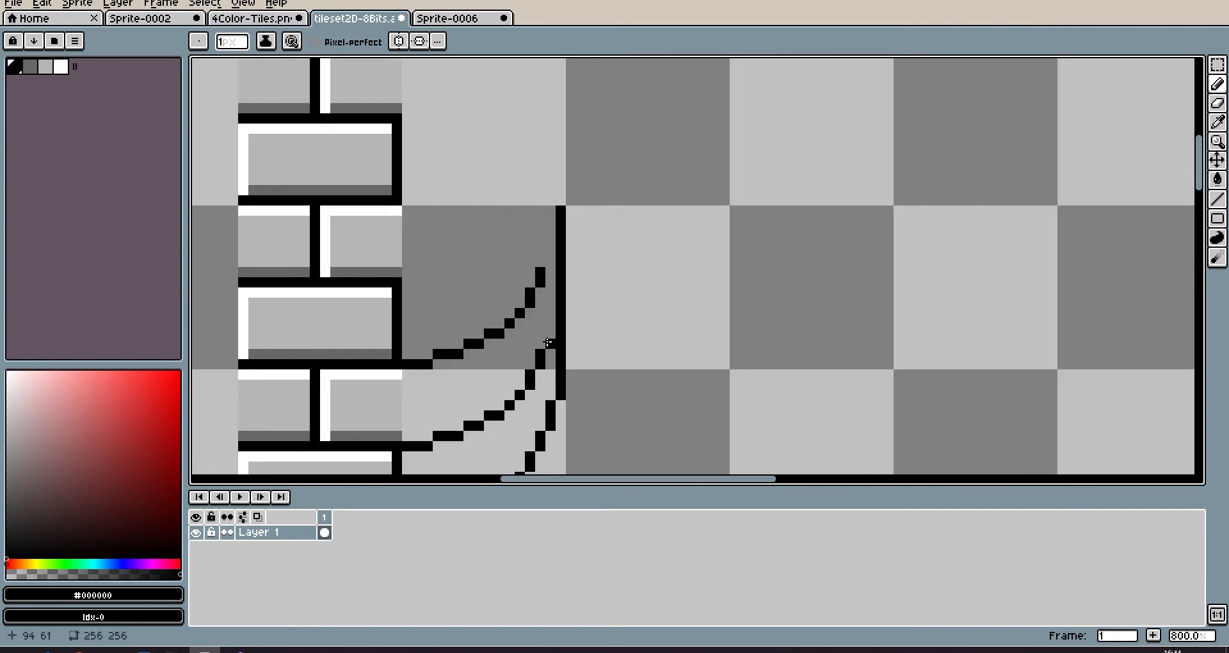
# Step: Paste copies of the curved mortar line at the remaining mortar lines up the sixth column
pyautogui.scroll(-4, 596, 272)
pyautogui.scroll(6, 596, 272)
pyautogui.scroll(-3, 736, 203)
pyautogui.hotkey('ctrl', 'v')
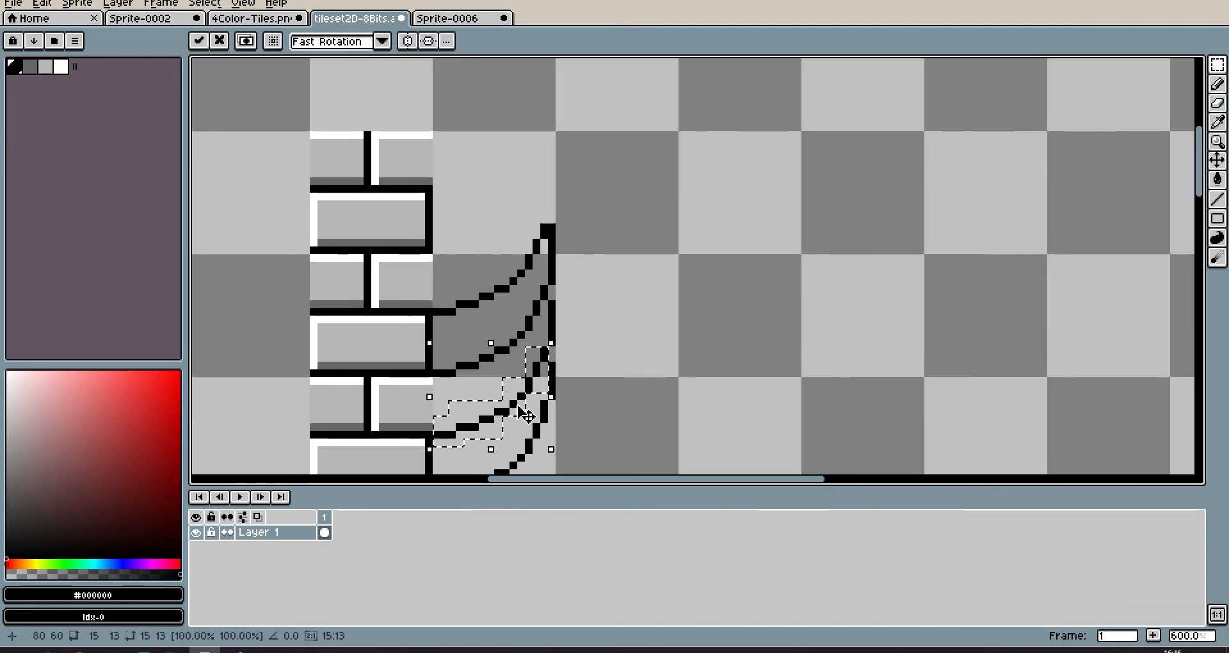
pyautogui.scroll(-2, 527, 415)
pyautogui.scroll(5, 530, 357)
# Step: Draw dark-gray #676767 shadow pixels along the upper side of the curved mortar lines
pyautogui.press('b')
pyautogui.moveTo(516, 276); pyautogui.dragTo(633, 139)
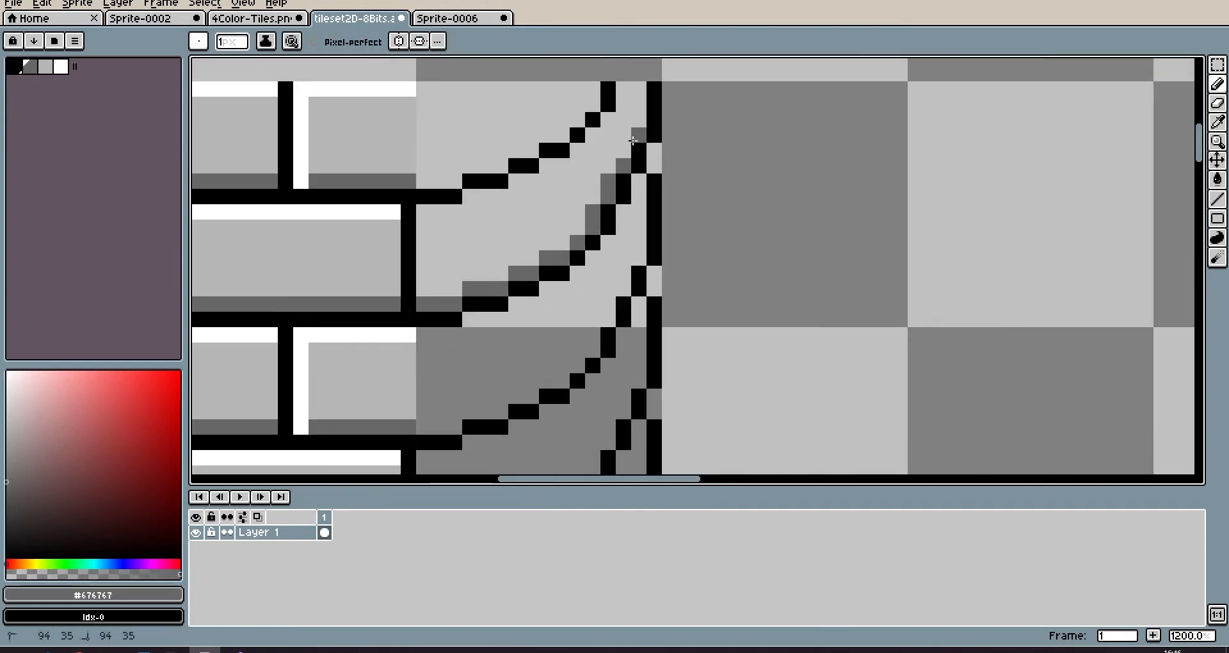
pyautogui.scroll(-2, 576, 341)
pyautogui.scroll(3, 454, 305)
pyautogui.moveTo(256, 420)
pyautogui.mouseDown()
pyautogui.moveTo(486, 353)
pyautogui.moveTo(656, 143)
pyautogui.mouseUp()
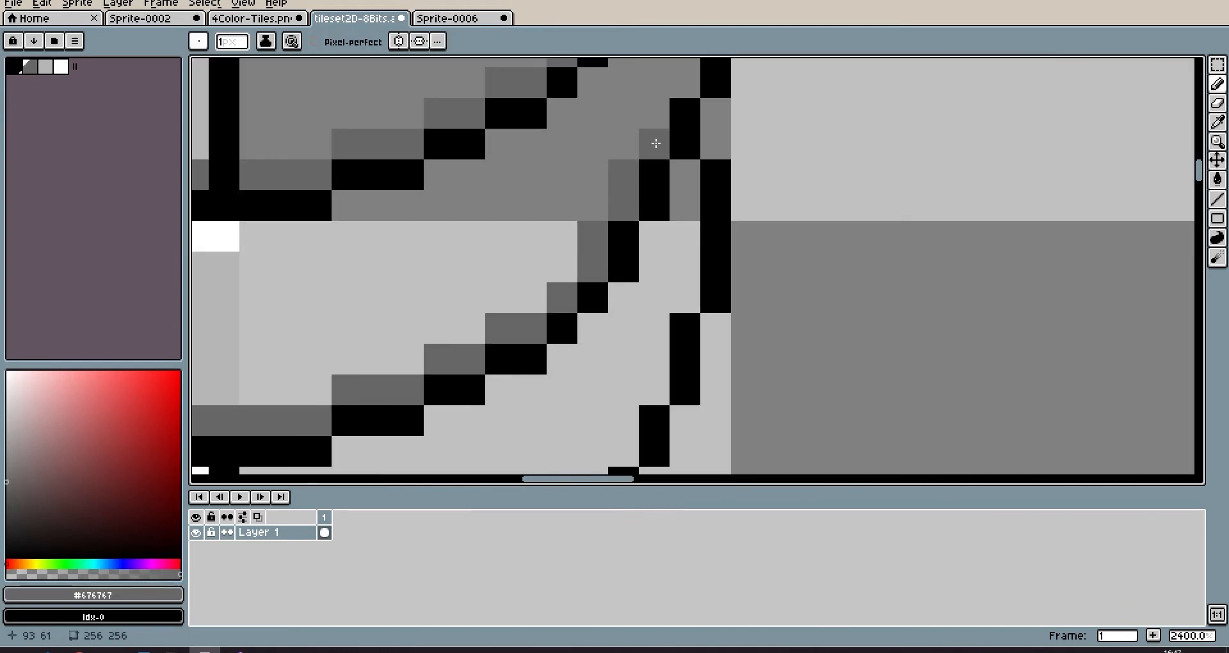
pyautogui.scroll(-2, 656, 192)
pyautogui.moveTo(421, 390); pyautogui.dragTo(558, 348)
pyautogui.scroll(-4, 474, 410)
# Step: Draw white highlight pixels along the underside of the curved mortar lines
pyautogui.click(60, 66)
pyautogui.scroll(3, 495, 205)
pyautogui.moveTo(399, 258); pyautogui.dragTo(600, 134)
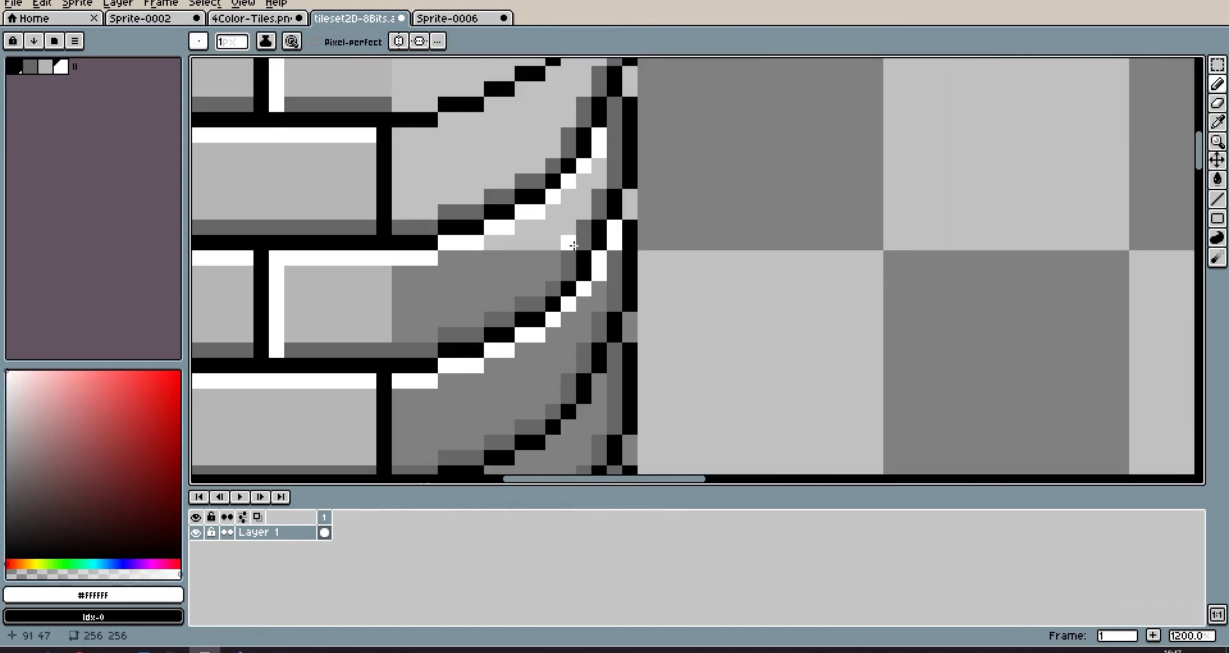
pyautogui.moveTo(406, 403); pyautogui.dragTo(596, 301)
pyautogui.scroll(-3, 429, 326)
pyautogui.scroll(3, 422, 192)
pyautogui.moveTo(399, 310)
pyautogui.mouseDown()
pyautogui.moveTo(569, 211)
pyautogui.moveTo(579, 268)
pyautogui.moveTo(515, 316)
pyautogui.mouseUp()
# Step: Fill the bodies of the curved bricks with the palette's light gray
pyautogui.click(44, 67)
pyautogui.press('g')
pyautogui.click(448, 342)
pyautogui.scroll(-4, 605, 310)
# Step: Draw vertical black joints across alternating courses of the curved bricks
pyautogui.press('b')
pyautogui.click(60, 66)
pyautogui.scroll(2, 431, 407)
pyautogui.click(14, 67)
pyautogui.scroll(4, 575, 294)
pyautogui.scroll(-2, 563, 346)
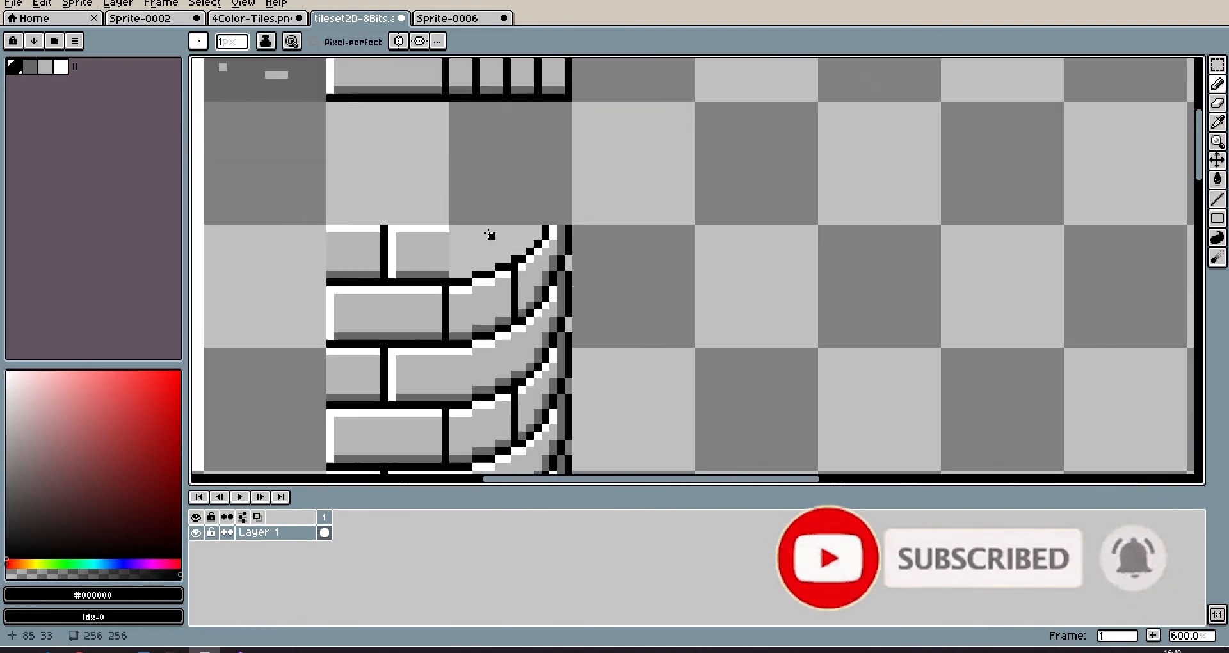
# Step: Draw the tower's curved black upper outline and a straight black edge above the top brick course
pyautogui.scroll(2, 544, 170)
pyautogui.moveTo(365, 286); pyautogui.dragTo(516, 225)
pyautogui.scroll(-2, 590, 255)
pyautogui.moveTo(592, 234)
pyautogui.mouseDown()
pyautogui.moveTo(634, 305)
pyautogui.moveTo(623, 250)
pyautogui.moveTo(598, 266)
pyautogui.moveTo(613, 236)
pyautogui.moveTo(561, 177)
pyautogui.moveTo(491, 158)
pyautogui.mouseUp()
pyautogui.scroll(2, 532, 233)
pyautogui.scroll(-1, 599, 194)
pyautogui.click(60, 67)
pyautogui.keyDown('alt'); pyautogui.click(603, 272); pyautogui.keyUp('alt')
pyautogui.scroll(-2, 537, 192)
pyautogui.scroll(2, 492, 211)
pyautogui.moveTo(637, 231); pyautogui.dragTo(442, 241)
pyautogui.scroll(-1, 488, 238)
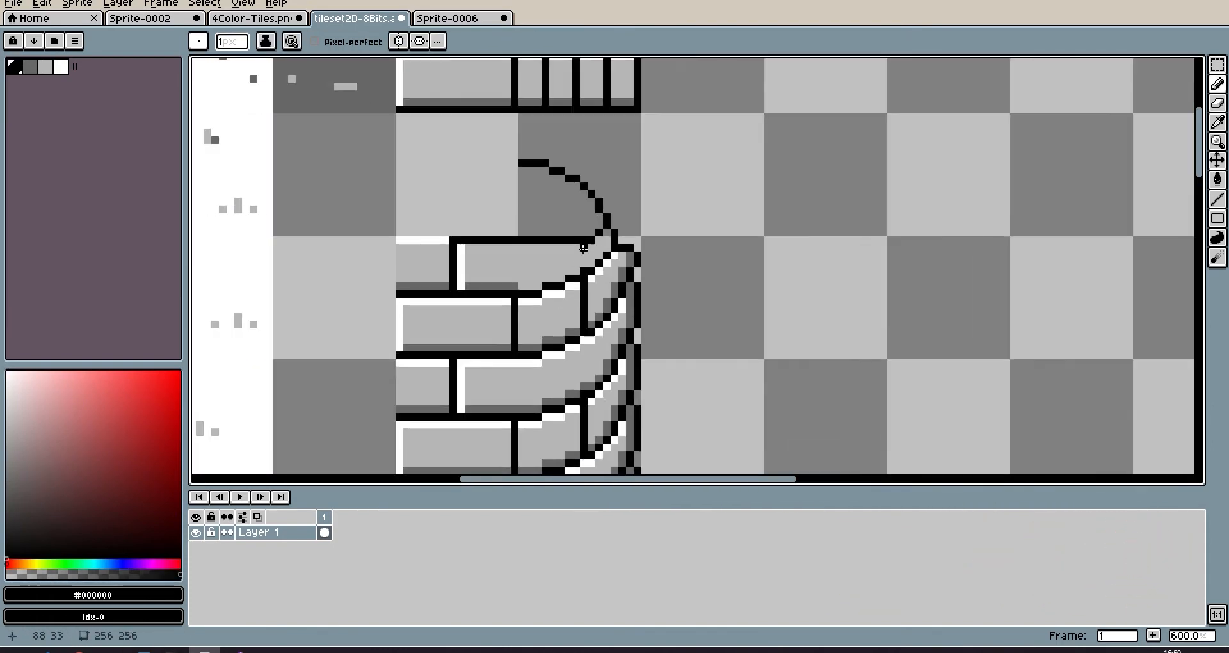
# Step: Add a joint and highlight in the top curved bricks and extend the black parapet lines across the straight wall
pyautogui.moveTo(583, 248); pyautogui.dragTo(584, 264)
pyautogui.scroll(2, 510, 258)
pyautogui.keyDown('alt'); pyautogui.click(522, 332); pyautogui.keyUp('alt')
pyautogui.moveTo(544, 333); pyautogui.dragTo(686, 288)
pyautogui.scroll(-2, 554, 282)
pyautogui.scroll(2, 468, 180)
pyautogui.moveTo(666, 207); pyautogui.dragTo(356, 207)
pyautogui.scroll(-2, 565, 309)
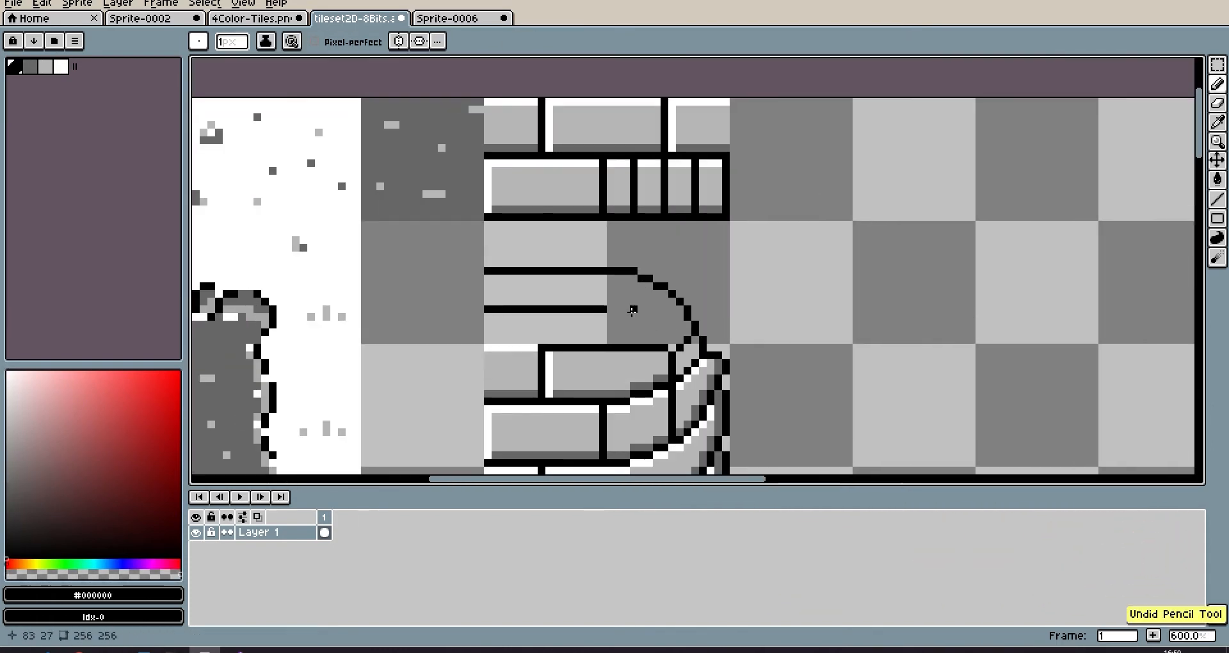
# Step: Draw the black inner edge of the curved parapet and fill the band between its edges with dark gray
pyautogui.scroll(1, 632, 311)
pyautogui.scroll(-1, 517, 293)
pyautogui.moveTo(599, 311)
pyautogui.mouseDown()
pyautogui.moveTo(676, 351)
pyautogui.moveTo(582, 337)
pyautogui.mouseUp()
pyautogui.click(475, 278)
pyautogui.scroll(1, 595, 275)
pyautogui.press('g')
pyautogui.click(658, 372)
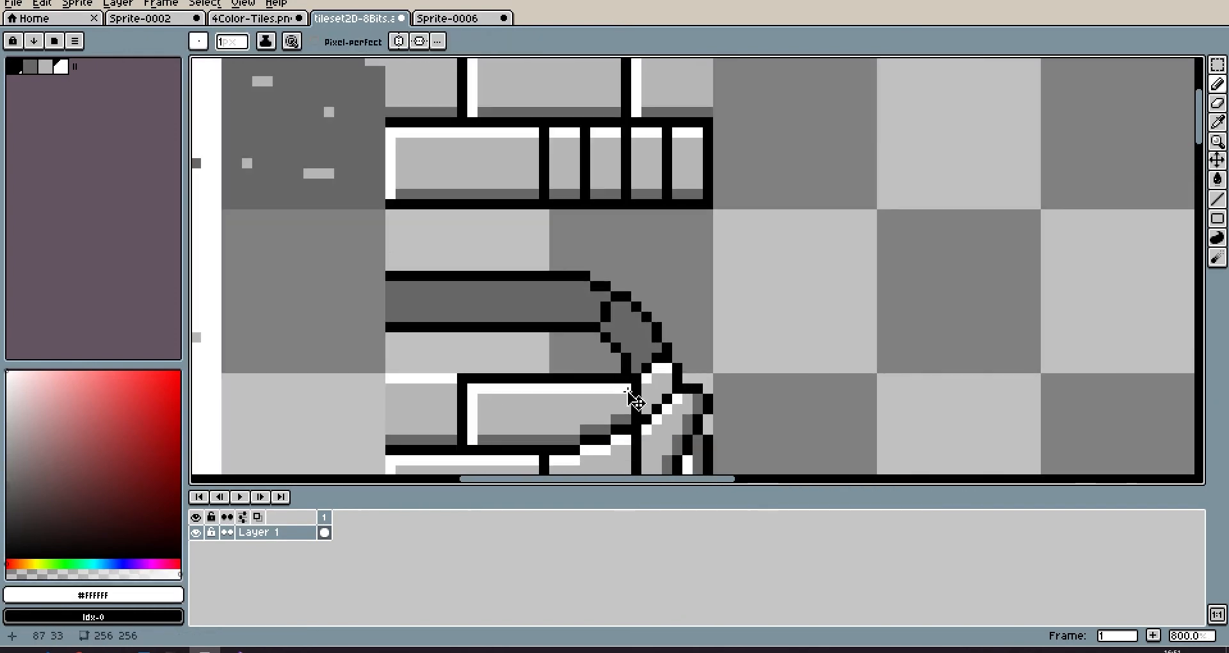
# Step: Fill the wall-top walkway with white and line the parapet's upper edge with light gray
pyautogui.scroll(-1, 544, 299)
pyautogui.click(693, 276)
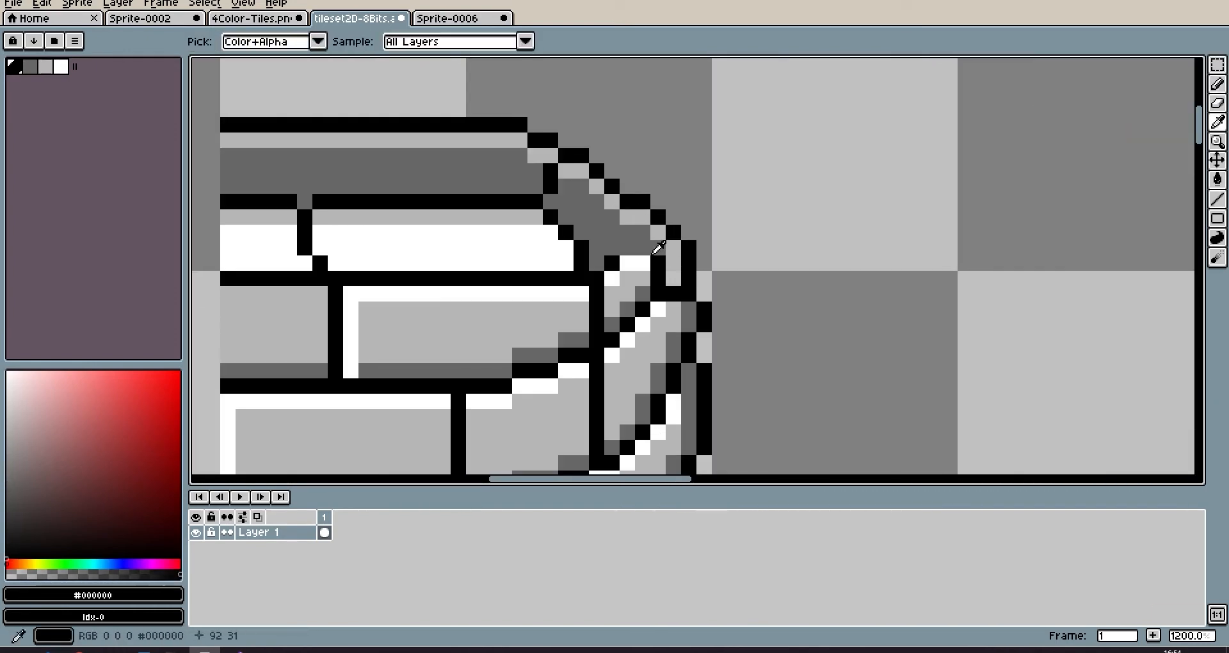
pyautogui.scroll(-4, 517, 230)
pyautogui.scroll(4, 513, 213)
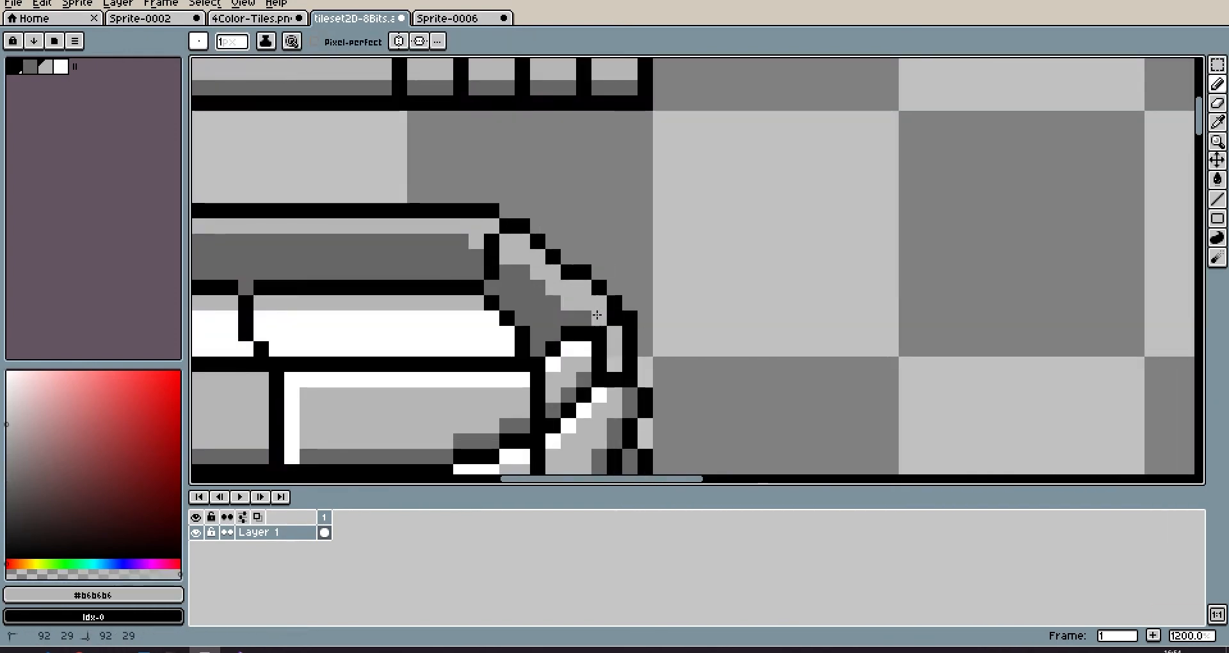
# Step: Refine the light-gray and dark-gray shading on the curved parapet and add light gray beside the walkway joint
pyautogui.keyDown('alt'); pyautogui.click(576, 319); pyautogui.keyUp('alt')
pyautogui.moveTo(569, 303); pyautogui.dragTo(506, 256)
pyautogui.scroll(1, 499, 255)
pyautogui.keyDown('alt'); pyautogui.click(571, 343); pyautogui.keyUp('alt')
pyautogui.moveTo(570, 325); pyautogui.dragTo(631, 407)
pyautogui.scroll(-2, 611, 385)
pyautogui.scroll(2, 843, 225)
pyautogui.moveTo(442, 326); pyautogui.dragTo(462, 366)
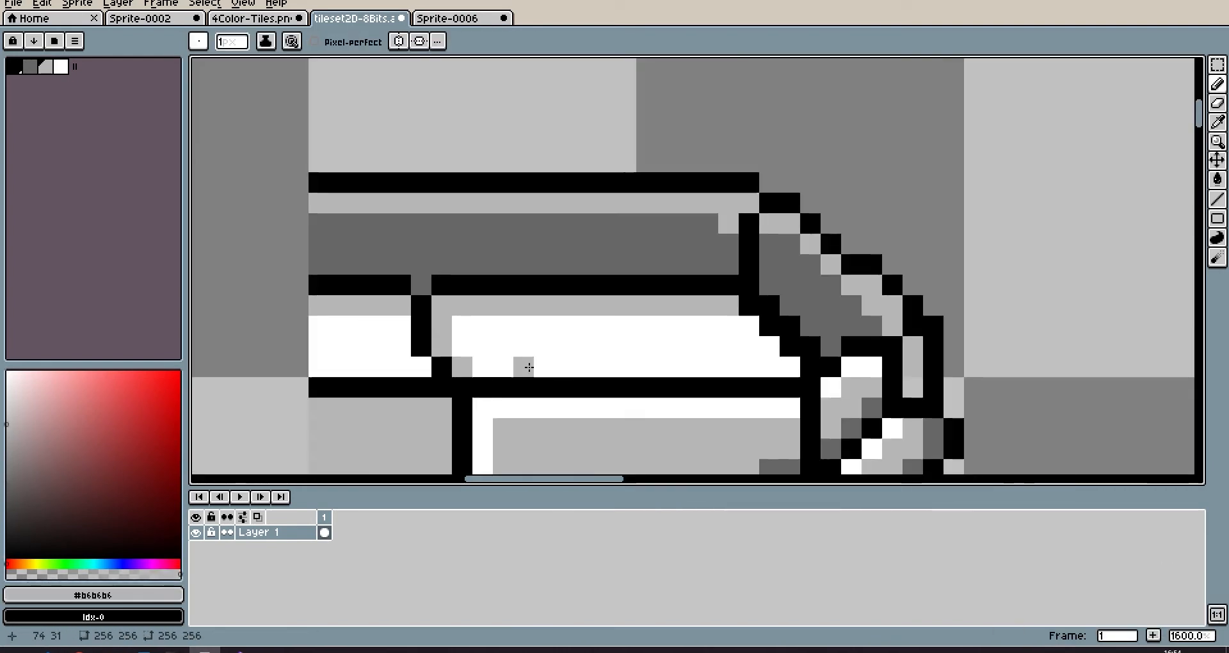
# Step: Dither the white walkway with a light-gray #b6b6b6 checkerboard
pyautogui.hotkey('ctrl', 'z')
pyautogui.scroll(5, 430, 330)
pyautogui.click(658, 338)
pyautogui.click(605, 338)
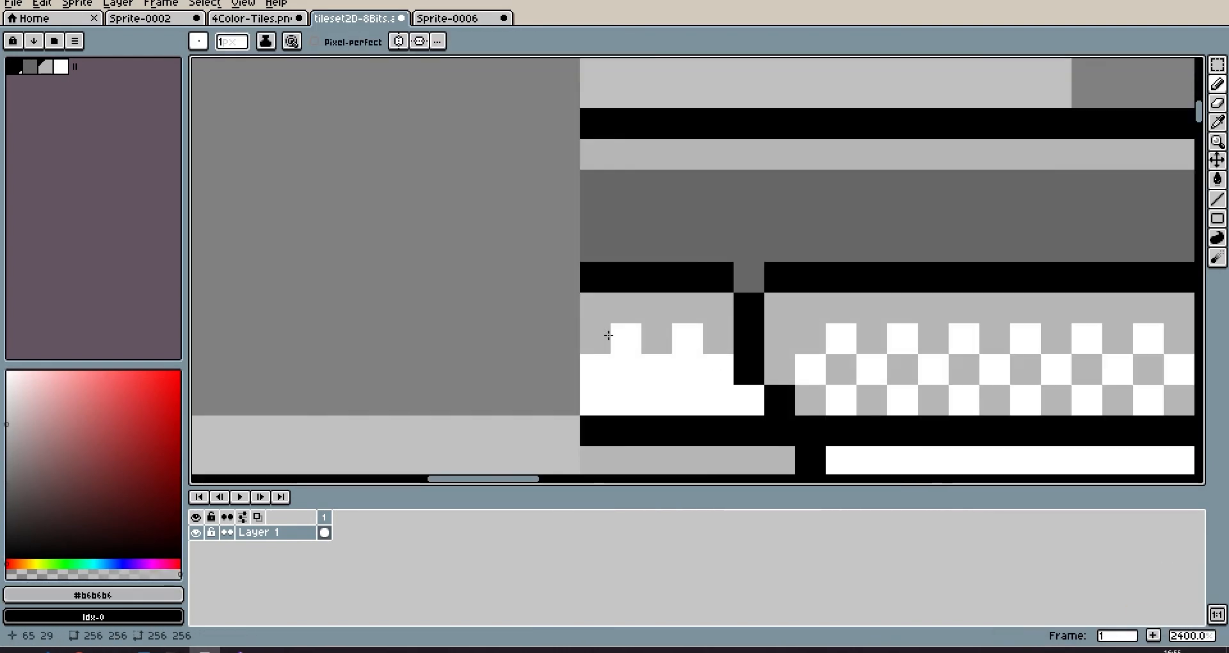
# Step: Select the 32 × 64 half tower, shift it sideways and paste a horizontally flipped copy as the other half
pyautogui.scroll(-8, 500, 303)
pyautogui.scroll(3, 486, 347)
pyautogui.keyDown('alt'); pyautogui.click(544, 340); pyautogui.keyUp('alt')
pyautogui.scroll(-2, 483, 124)
pyautogui.click(1218, 64)
pyautogui.moveTo(520, 150); pyautogui.dragTo(633, 387)
pyautogui.moveTo(577, 250); pyautogui.dragTo(699, 250)
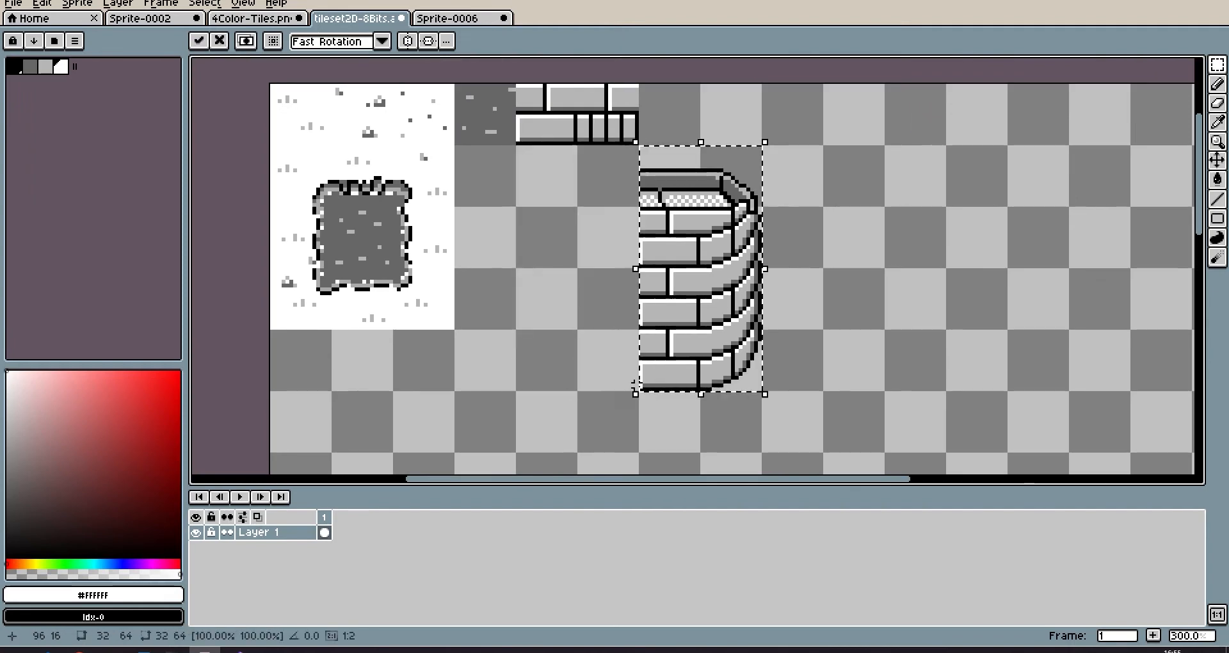
pyautogui.hotkey('ctrl', 'v')
pyautogui.hotkey('shift', 'h')
pyautogui.press('b')
# Step: Touch up the black joints and brick pixels along the seam between the two tower halves
pyautogui.scroll(4, 632, 252)
pyautogui.keyDown('alt'); pyautogui.click(534, 303); pyautogui.keyUp('alt')
pyautogui.moveTo(534, 292)
pyautogui.mouseDown()
pyautogui.moveTo(534, 235)
pyautogui.moveTo(535, 311)
pyautogui.mouseUp()
pyautogui.moveTo(535, 413); pyautogui.dragTo(536, 470)
pyautogui.scroll(-5, 477, 256)
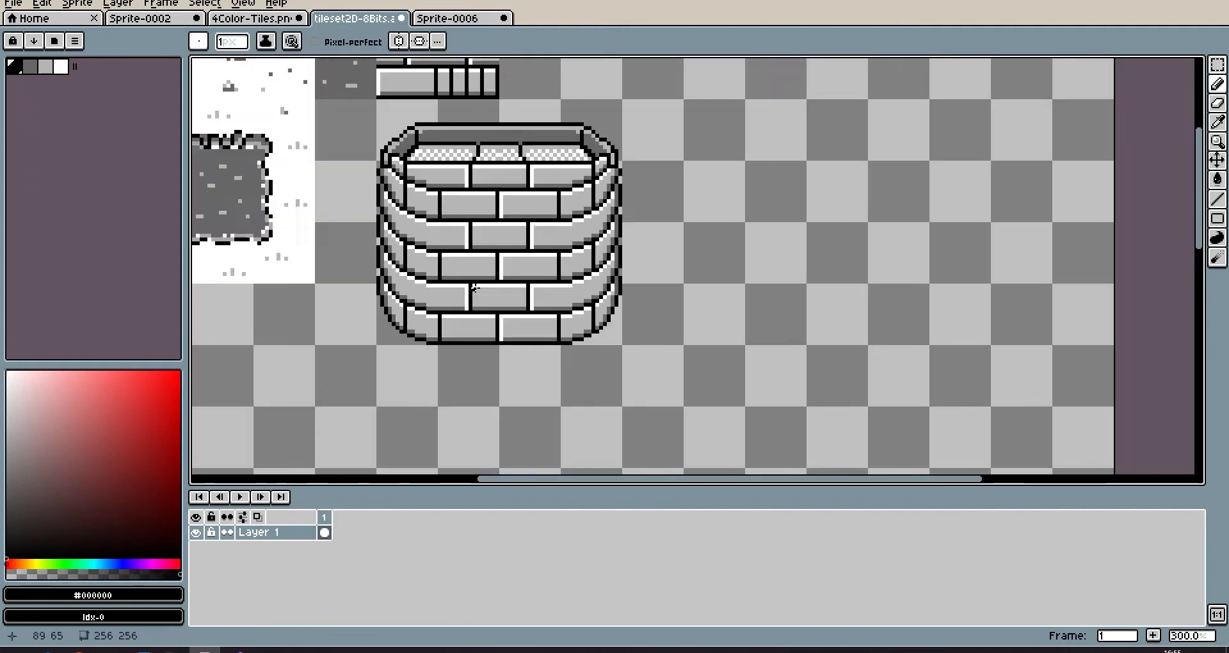
pyautogui.scroll(5, 416, 115)
pyautogui.keyDown('alt'); pyautogui.click(476, 187); pyautogui.keyUp('alt')
pyautogui.scroll(-5, 518, 243)
pyautogui.scroll(1, 757, 356)
pyautogui.hotkey('ctrl', "'")
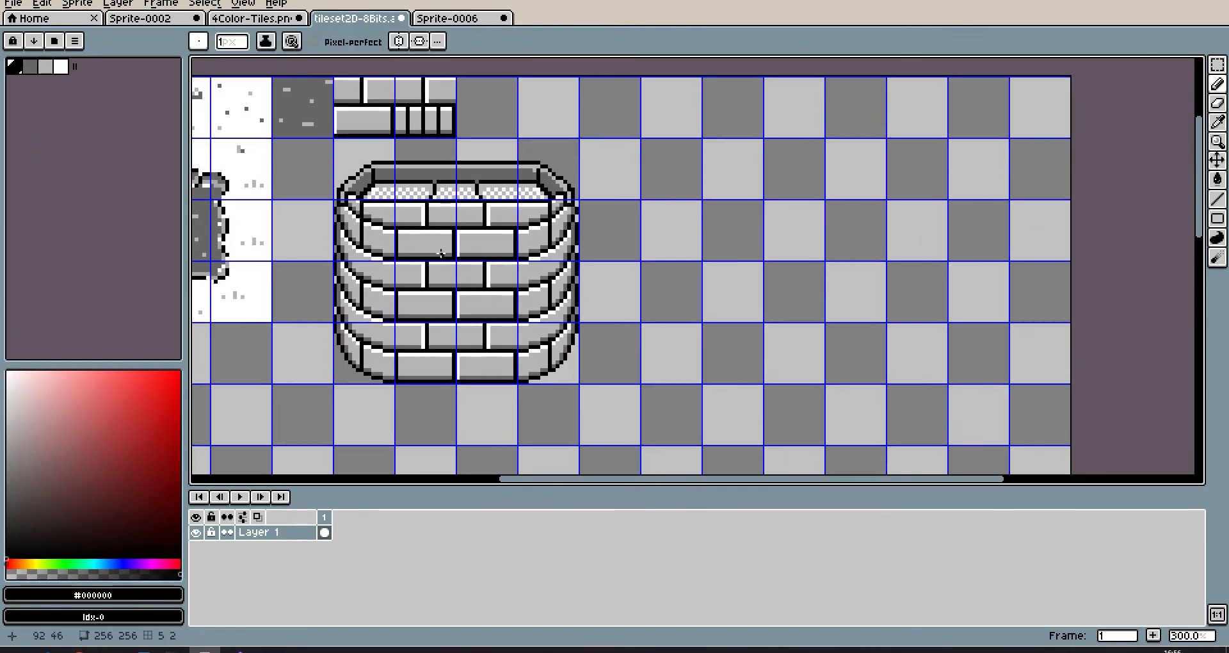
pyautogui.click(1217, 64)
pyautogui.moveTo(403, 267); pyautogui.dragTo(511, 437)
pyautogui.press('Delete')
pyautogui.moveTo(500, 281); pyautogui.dragTo(510, 308)
pyautogui.hotkey('ctrl', 'z')
# Step: Move the whole brick tower one 16-pixel tile to the left and hide the grid
pyautogui.moveTo(588, 167); pyautogui.dragTo(346, 410)
pyautogui.moveTo(477, 345); pyautogui.dragTo(415, 346)
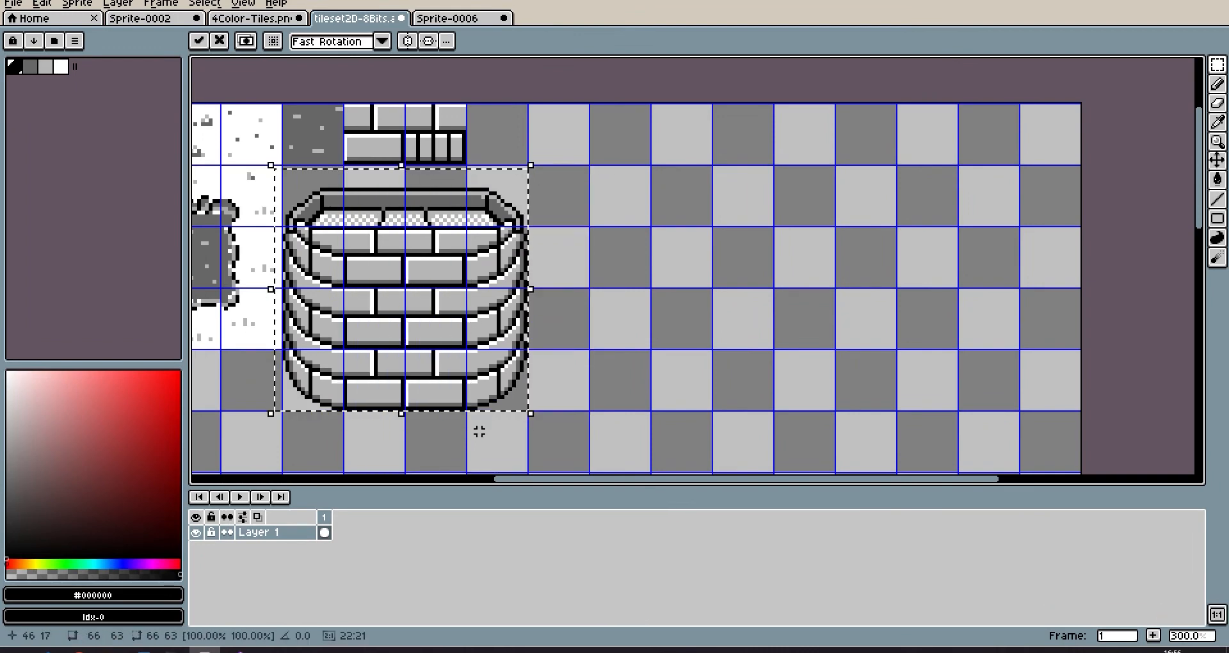
pyautogui.click(478, 431)
pyautogui.hotkey('ctrl', "'")
# Step: Replace the black edge below the central walkway slab with alternating light-gray #b6b6b6 and white dither pixels
pyautogui.scroll(-1, 478, 359)
pyautogui.moveTo(619, 241); pyautogui.dragTo(557, 296)
pyautogui.scroll(6, 392, 288)
pyautogui.press('b')
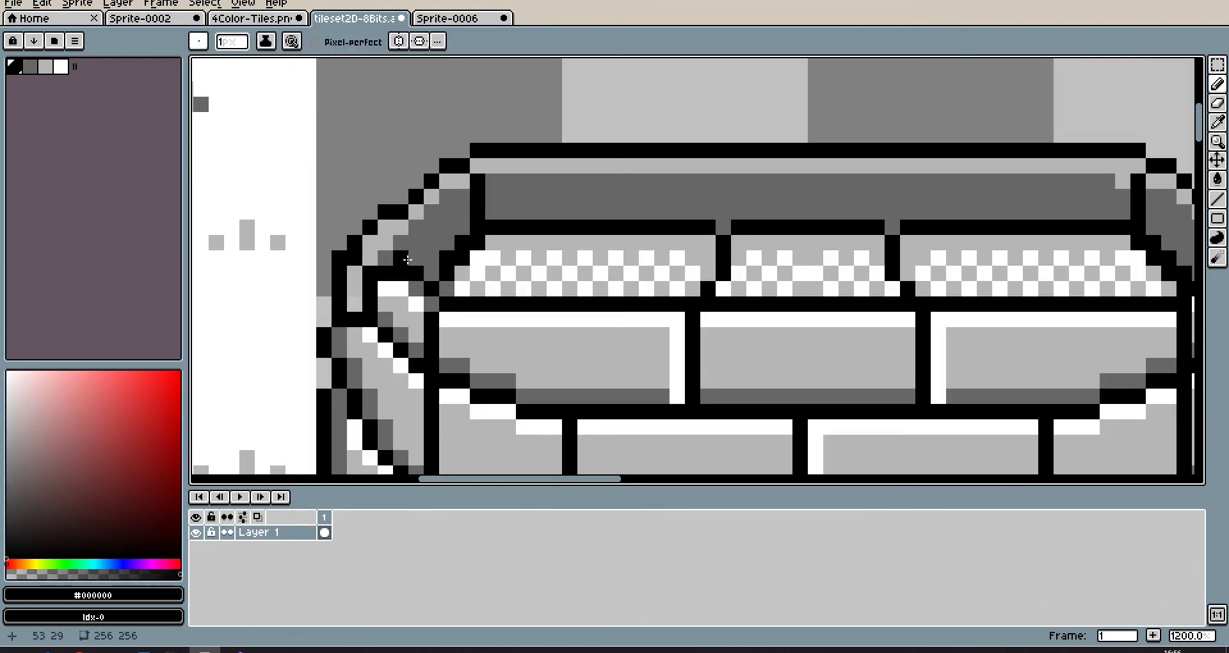
pyautogui.keyDown('alt'); pyautogui.click(408, 260); pyautogui.keyUp('alt')
pyautogui.scroll(-2, 577, 318)
pyautogui.scroll(-1, 427, 321)
pyautogui.scroll(2, 850, 300)
pyautogui.scroll(3, 392, 317)
pyautogui.click(330, 333)
pyautogui.click(392, 333)
pyautogui.click(442, 335)
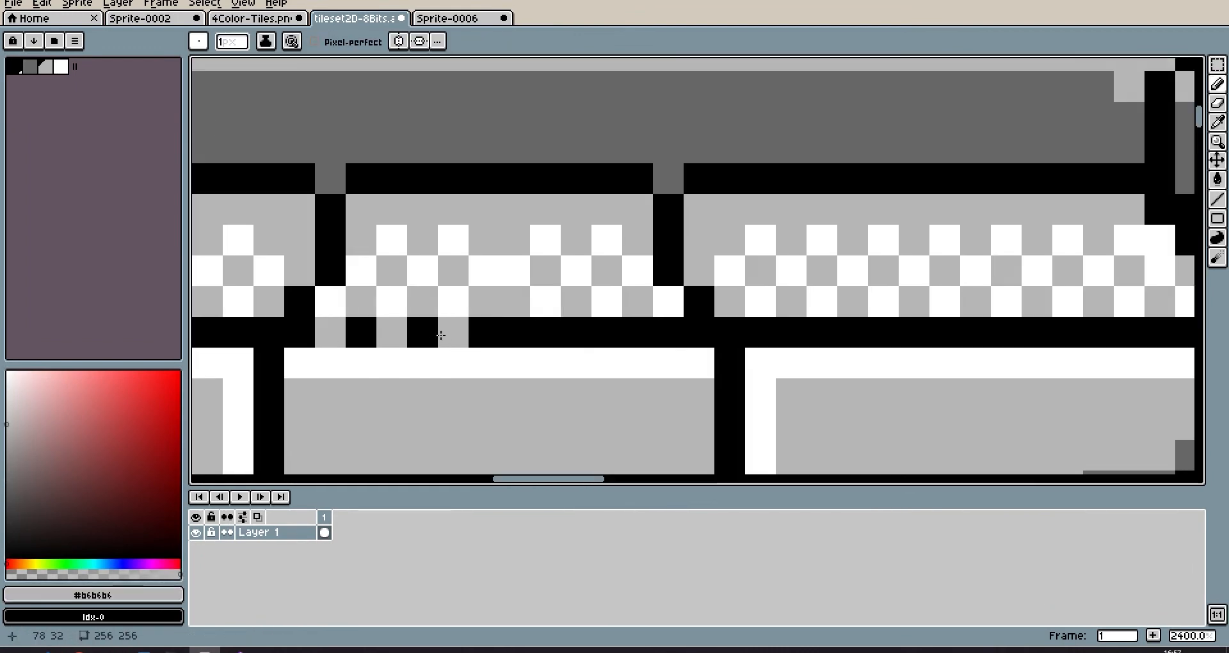
pyautogui.click(475, 332)
pyautogui.keyDown('alt'); pyautogui.click(512, 283); pyautogui.keyUp('alt')
pyautogui.click(500, 329)
pyautogui.scroll(-1, 491, 322)
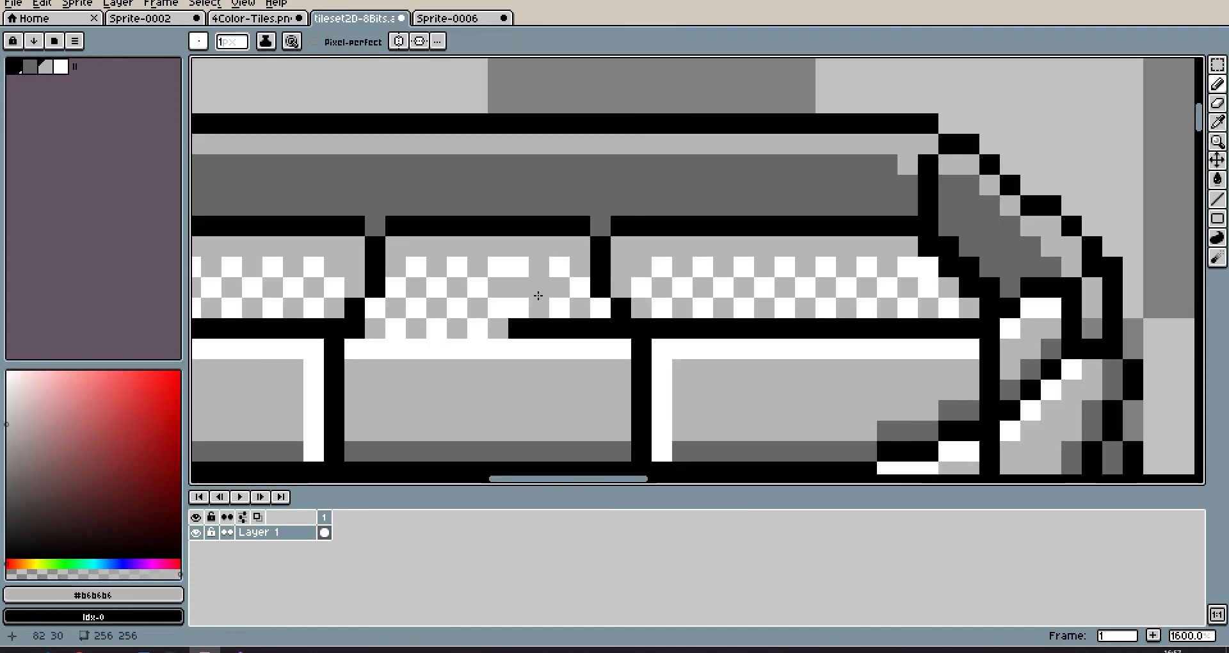
pyautogui.scroll(-2, 623, 328)
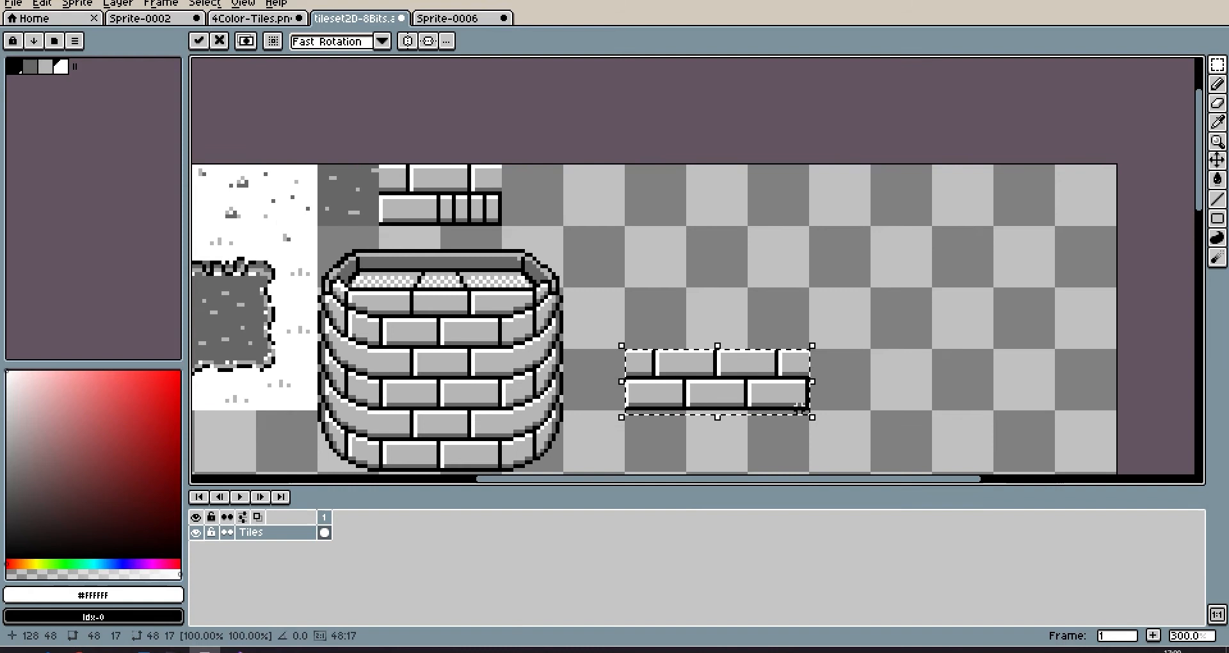
# Step: Name the new layer above Tiles "Objet"
pyautogui.scroll(2, 801, 404)
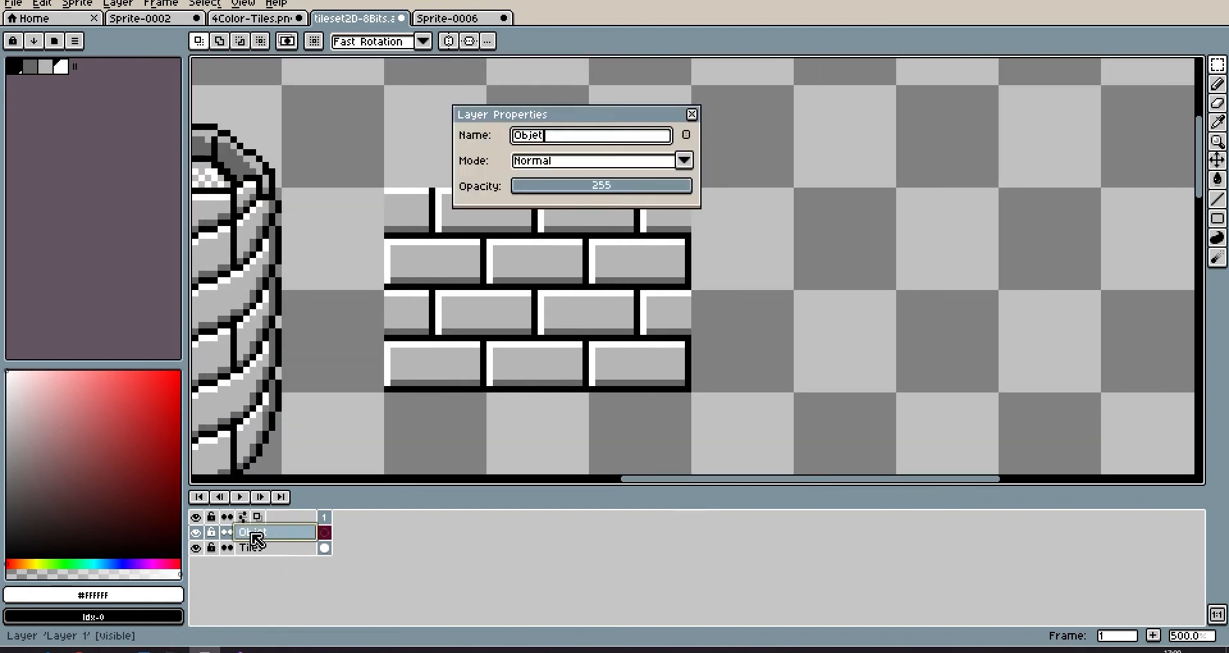
pyautogui.press('Return')
# Step: Sketch a dark-gray arched door outline over the brick wall on the Objet layer, undoing the last stroke
pyautogui.press('b')
pyautogui.scroll(2, 490, 289)
pyautogui.moveTo(491, 288); pyautogui.dragTo(455, 337)
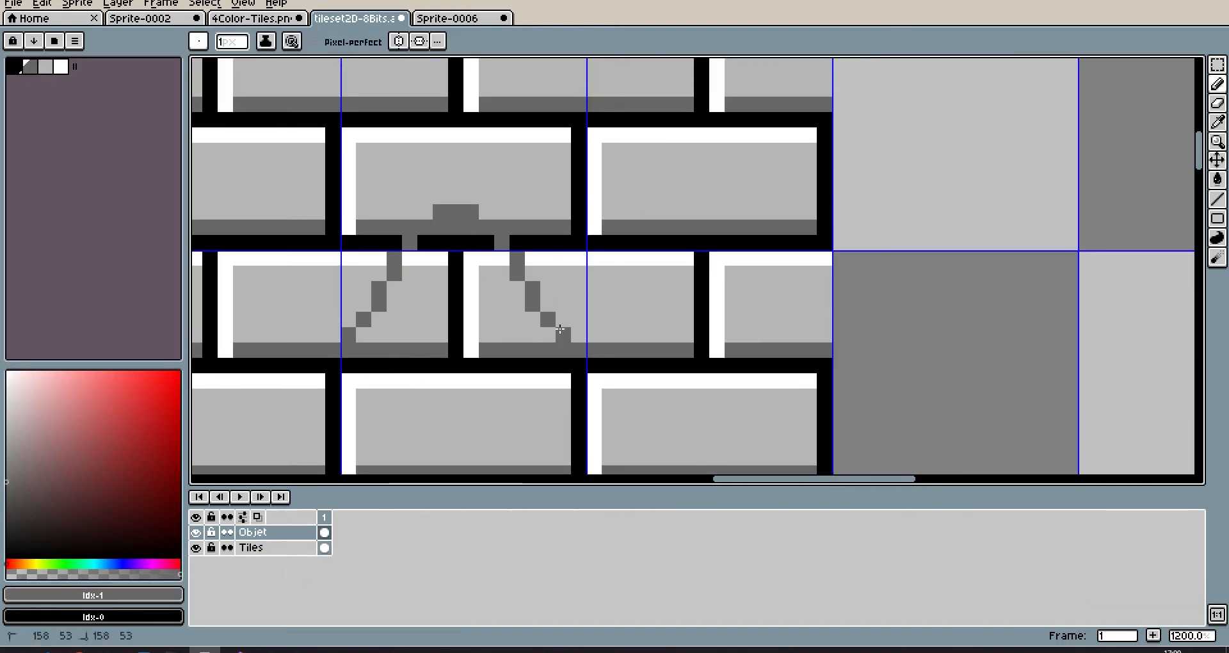
pyautogui.press('b')
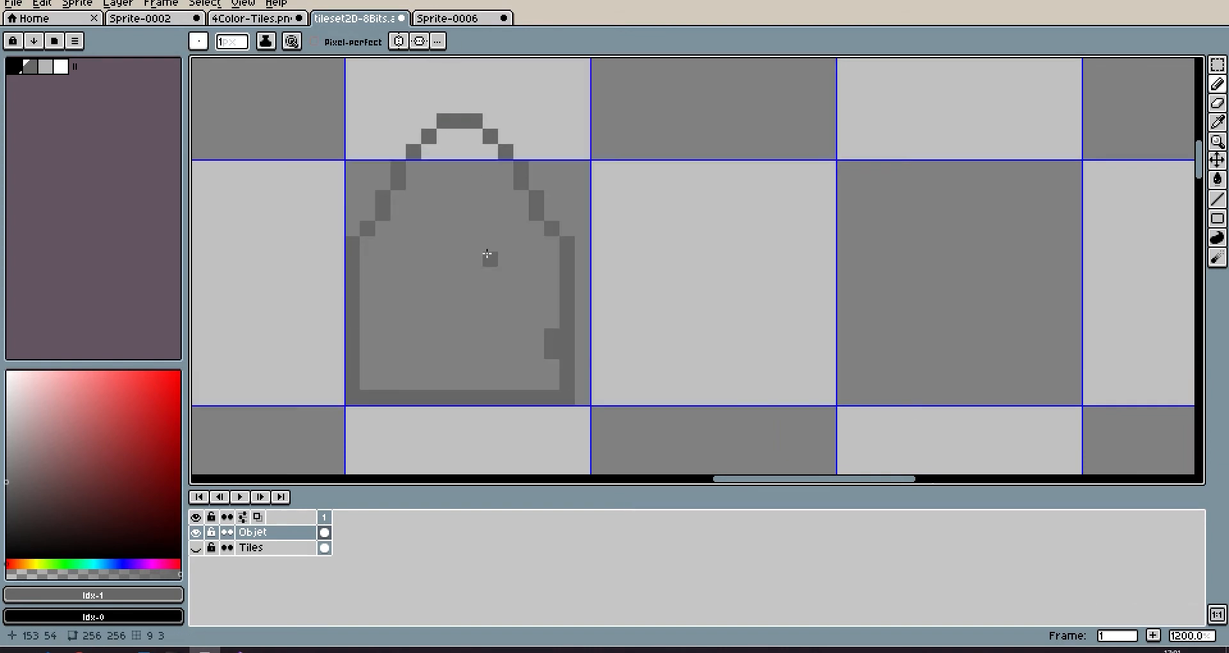
pyautogui.hotkey('ctrl', 'z')
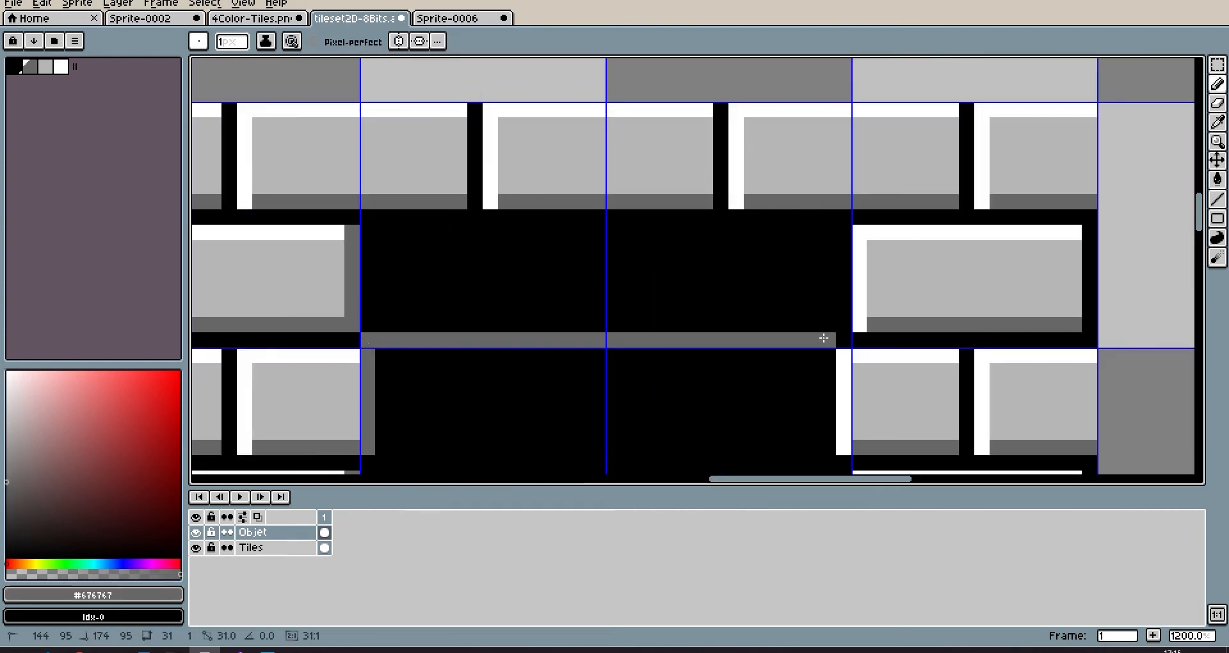
# Step: Draw a straight dark-gray #676767 line along the upper edge of the black door opening
pyautogui.keyDown('shift'); pyautogui.click(842, 339); pyautogui.keyUp('shift')
pyautogui.scroll(-1, 350, 186)
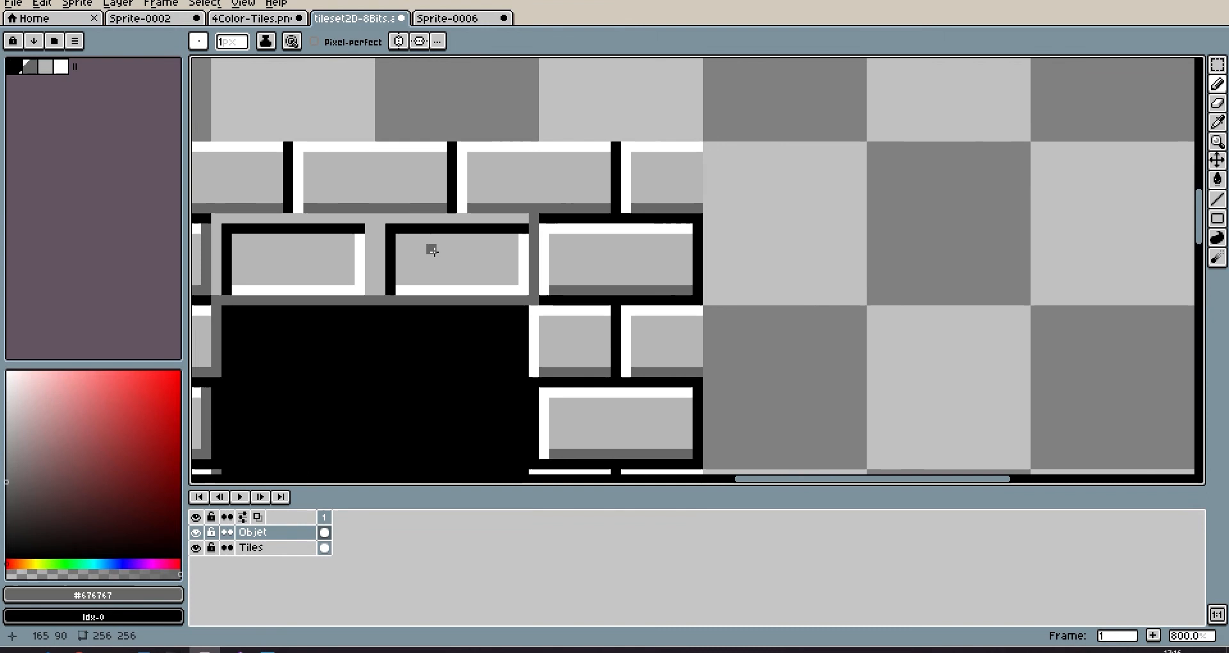
pyautogui.scroll(-2, 488, 256)
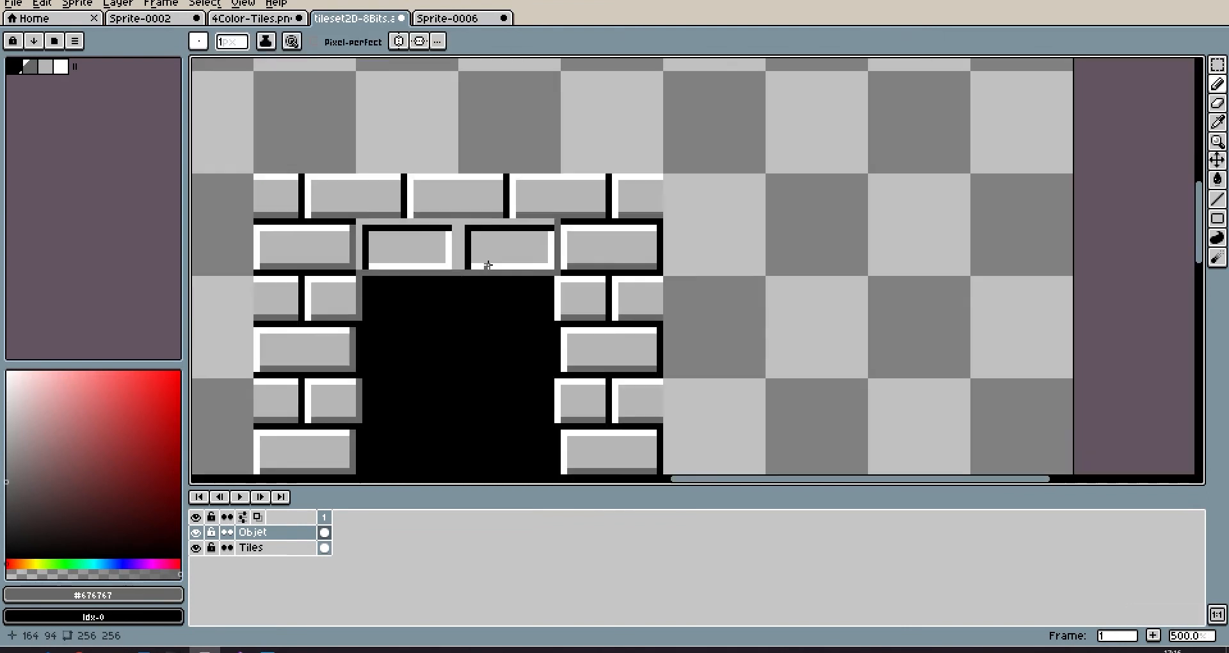
# Step: Draw dark-gray #676767 vertical gate bars in the black opening and place a copied pair in its right half
pyautogui.scroll(2, 407, 256)
pyautogui.moveTo(404, 234); pyautogui.dragTo(402, 398)
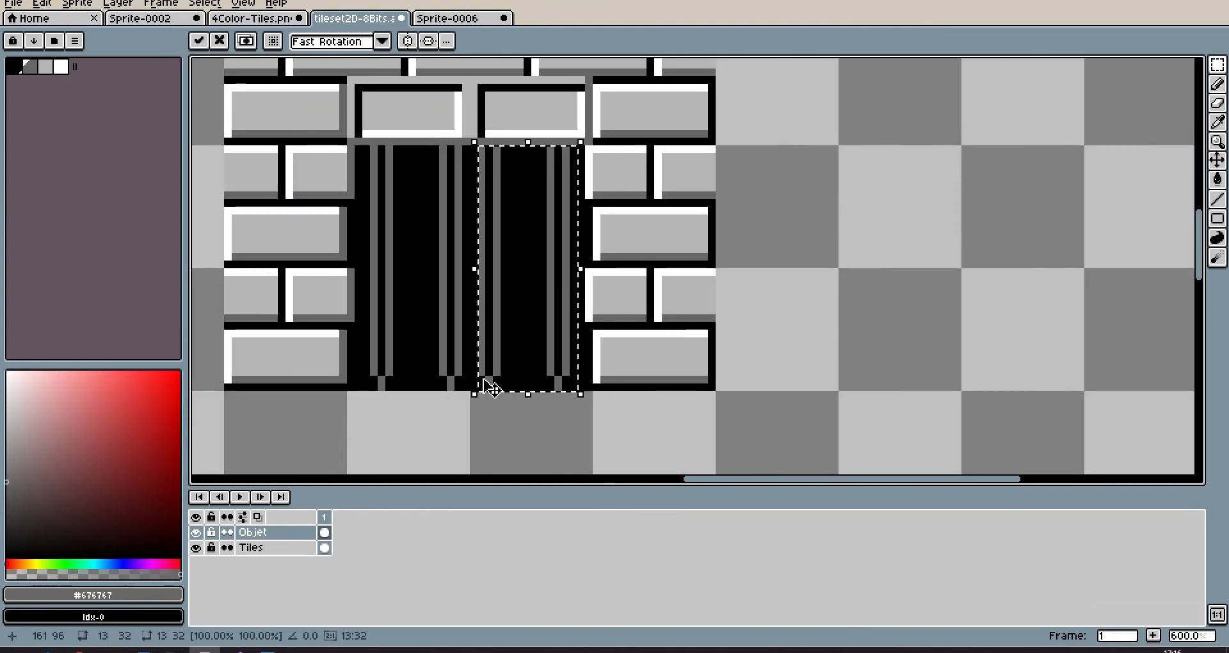
pyautogui.hotkey('ctrl', 'd')
pyautogui.scroll(-3, 484, 384)
pyautogui.scroll(4, 474, 312)
# Step: Move the second gate bar 2 pixels left and fill the exposed gap between the bars with black
pyautogui.moveTo(436, 192); pyautogui.dragTo(474, 452)
pyautogui.press('Left')
pyautogui.press('Left')
pyautogui.hotkey('ctrl', 'd')
pyautogui.press('b')
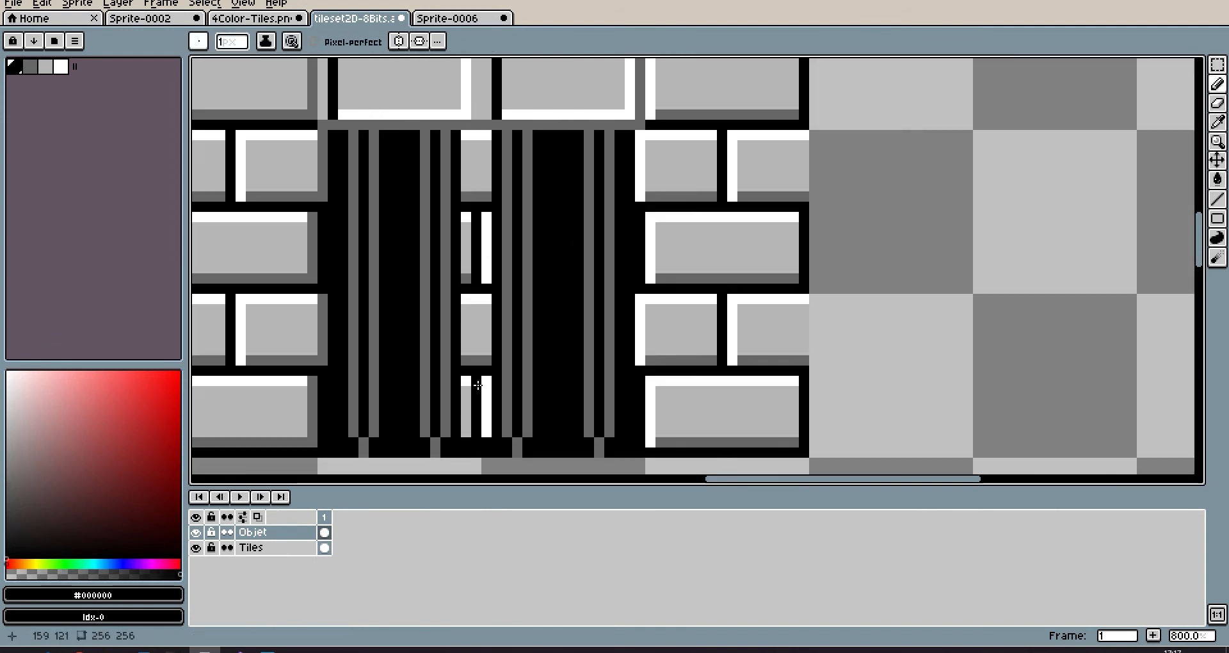
pyautogui.press('g')
pyautogui.click(477, 417)
pyautogui.scroll(-3, 488, 417)
# Step: Fill the cores of the vertical gate bars with light gray #b6b6b6
pyautogui.scroll(3, 410, 121)
pyautogui.click(504, 256)
pyautogui.click(668, 211)
pyautogui.scroll(5, 494, 316)
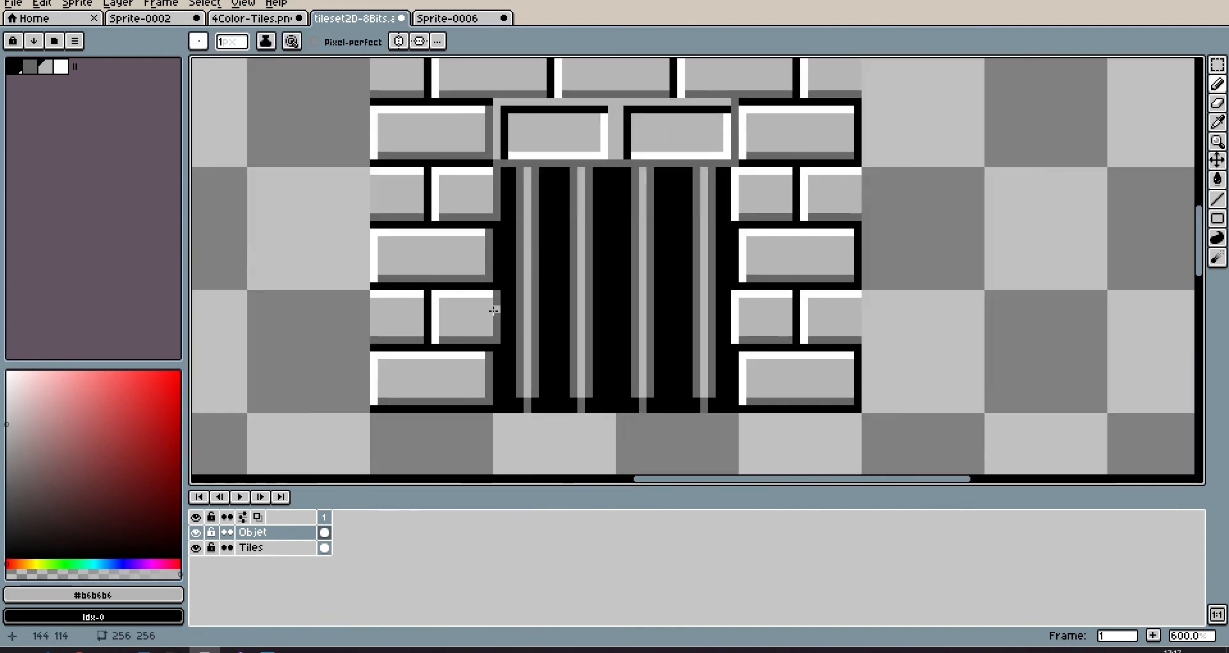
# Step: Draw two dark-gray #676767 horizontal crossbars behind the vertical bars, one low and one near the lintel
pyautogui.press('b')
pyautogui.press('[')
pyautogui.moveTo(843, 275); pyautogui.dragTo(780, 290)
pyautogui.moveTo(903, 275); pyautogui.dragTo(903, 290)
pyautogui.scroll(-4, 297, 293)
pyautogui.scroll(4, 376, 211)
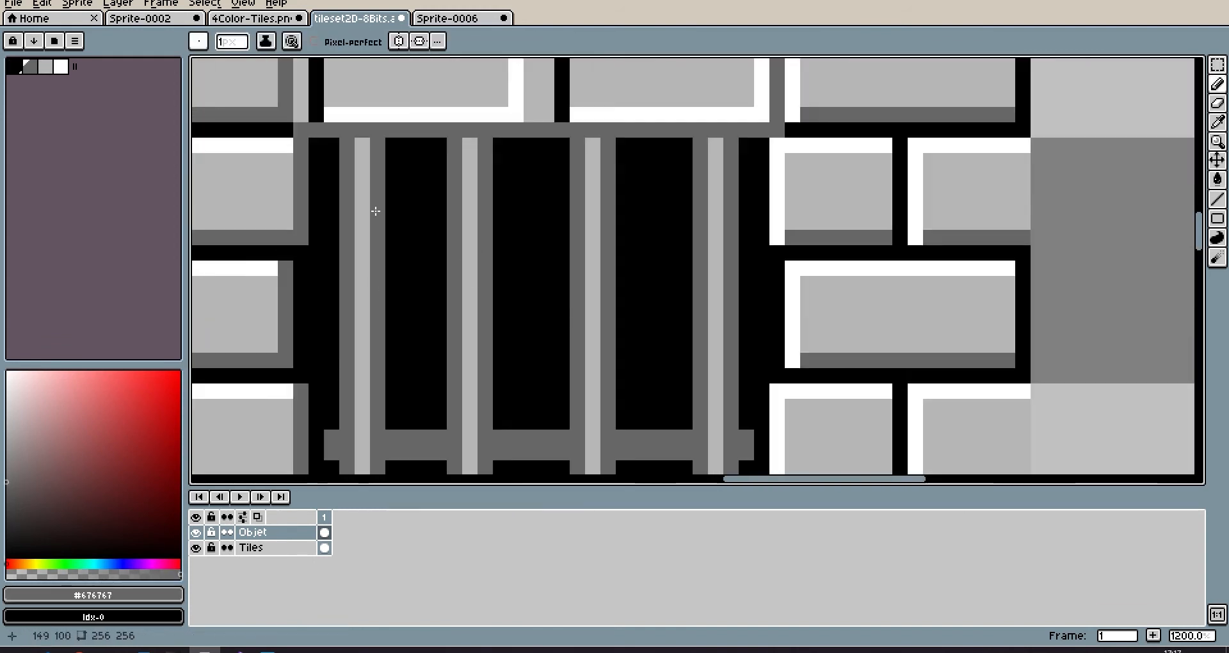
pyautogui.press('b')
pyautogui.scroll(-2, 503, 209)
pyautogui.scroll(3, 438, 282)
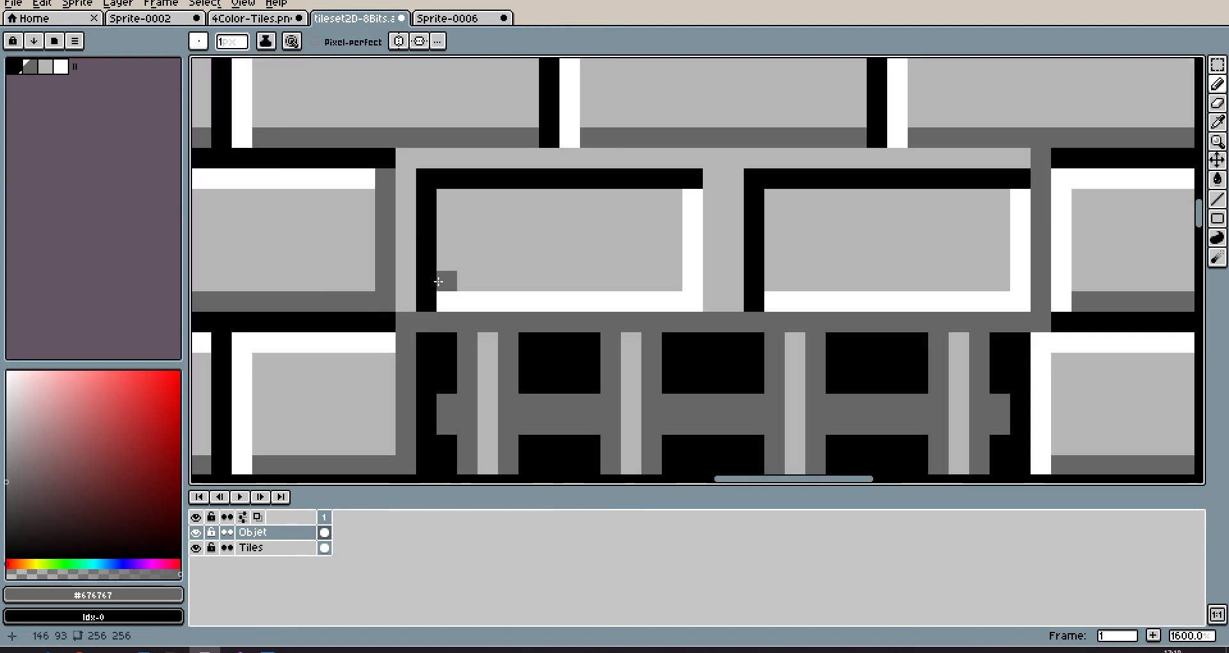
# Step: Dither the upper and left inner edges of both lintel bricks with dark-gray #676767 pixels
pyautogui.moveTo(488, 260); pyautogui.dragTo(509, 240)
pyautogui.click(795, 240)
pyautogui.moveTo(795, 281); pyautogui.dragTo(836, 240)
pyautogui.scroll(-1, 698, 255)
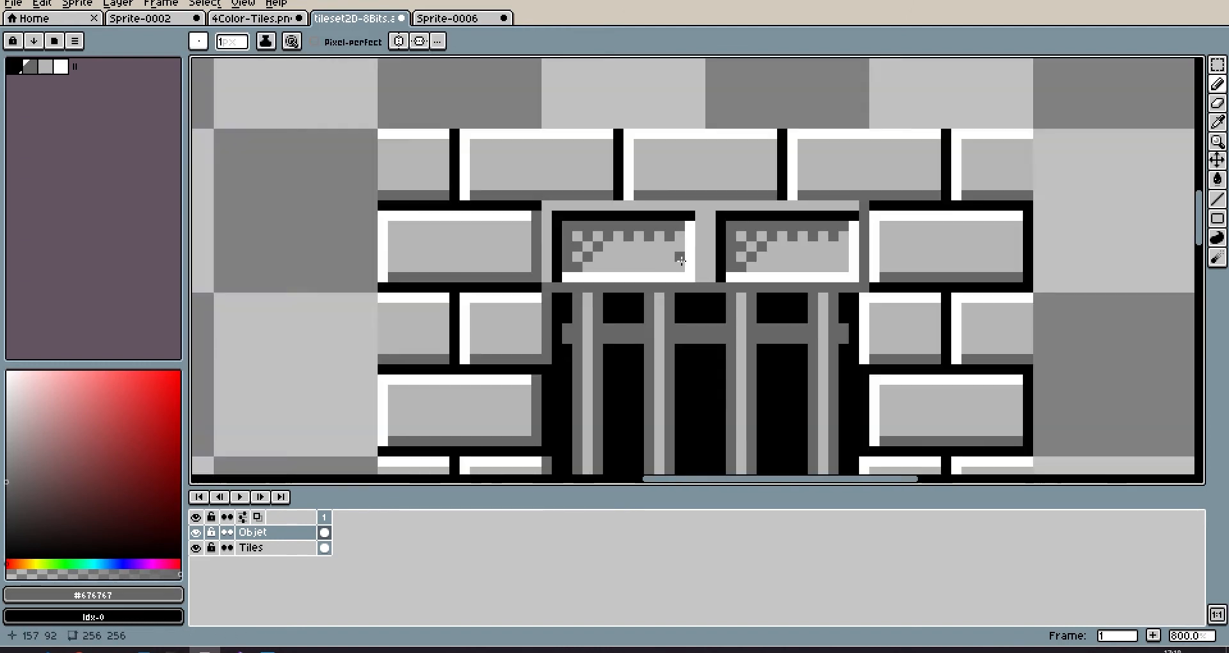
# Step: Dither the lower and right inner areas of both lintel bricks with white pixels
pyautogui.scroll(1, 851, 226)
pyautogui.keyDown('alt'); pyautogui.click(395, 330); pyautogui.keyUp('alt')
pyautogui.moveTo(396, 268); pyautogui.dragTo(355, 310)
pyautogui.scroll(-1, 509, 285)
pyautogui.scroll(1, 781, 272)
pyautogui.click(746, 275)
pyautogui.click(734, 293)
pyautogui.scroll(-7, 614, 285)
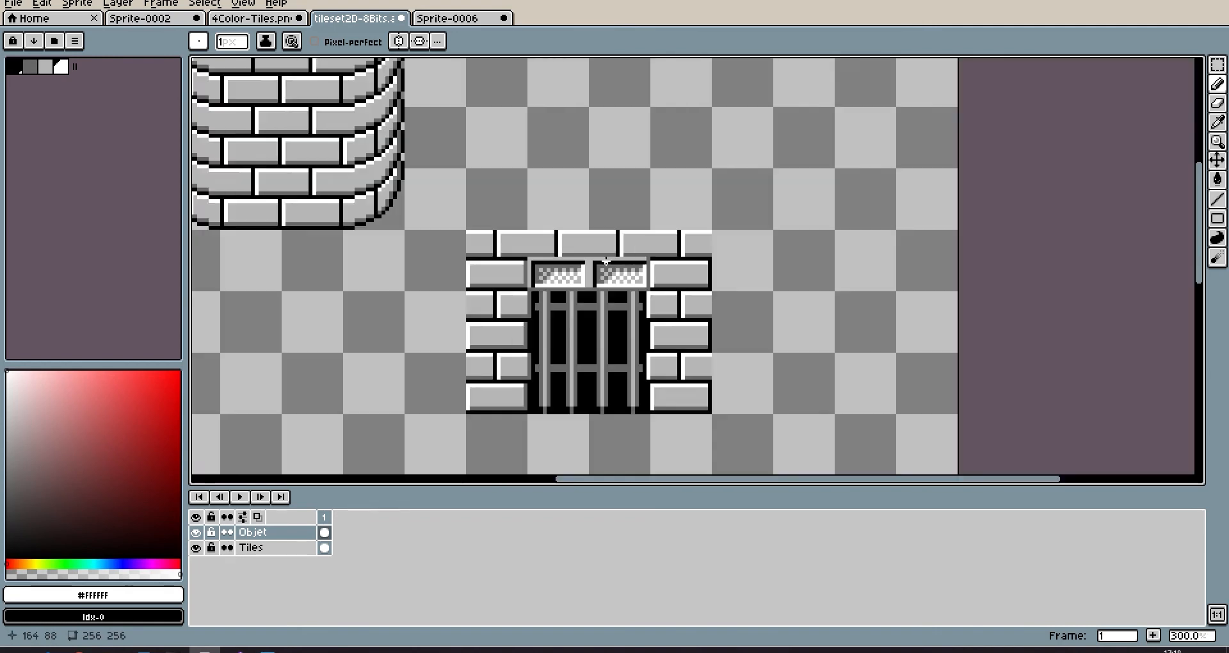
# Step: Add white highlight pixels where the vertical bars cross the crossbars, plus light-gray #b6b6b6 pixels along the crossbars
pyautogui.scroll(8, 595, 384)
pyautogui.click(542, 175)
pyautogui.click(750, 169)
pyautogui.scroll(-5, 449, 410)
pyautogui.click(635, 331)
pyautogui.click(716, 331)
pyautogui.scroll(3, 532, 328)
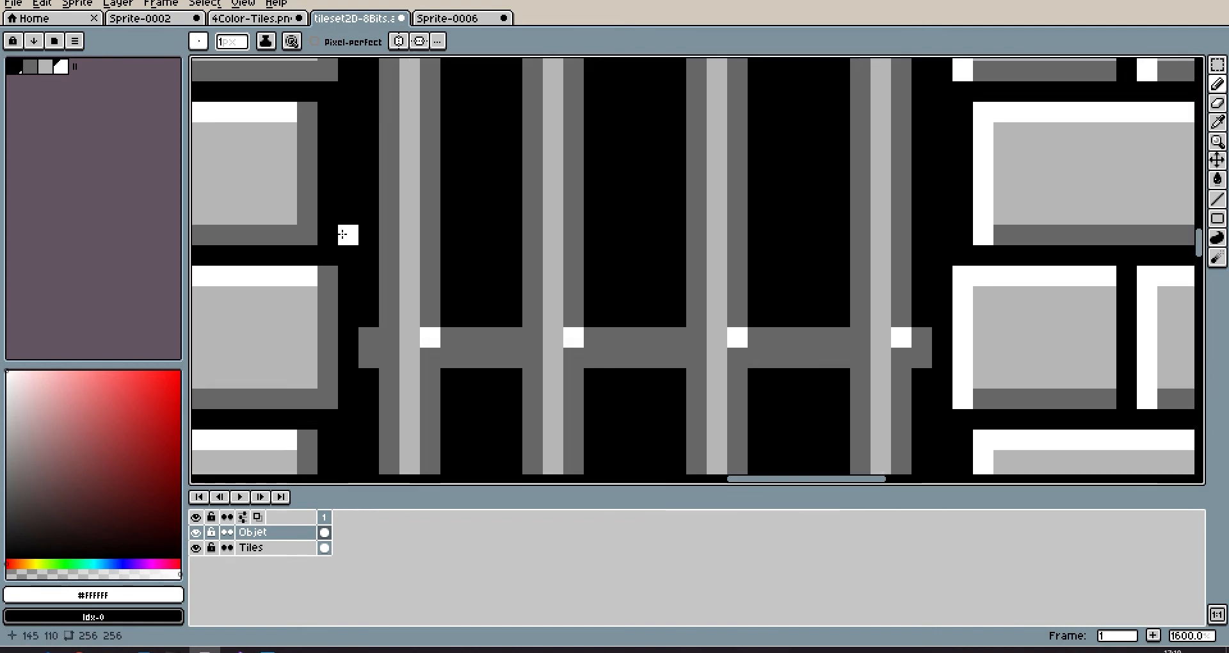
pyautogui.moveTo(821, 339); pyautogui.dragTo(840, 339)
pyautogui.scroll(-2, 826, 333)
pyautogui.scroll(-2, 832, 275)
pyautogui.scroll(-2, 397, 410)
pyautogui.press('m')
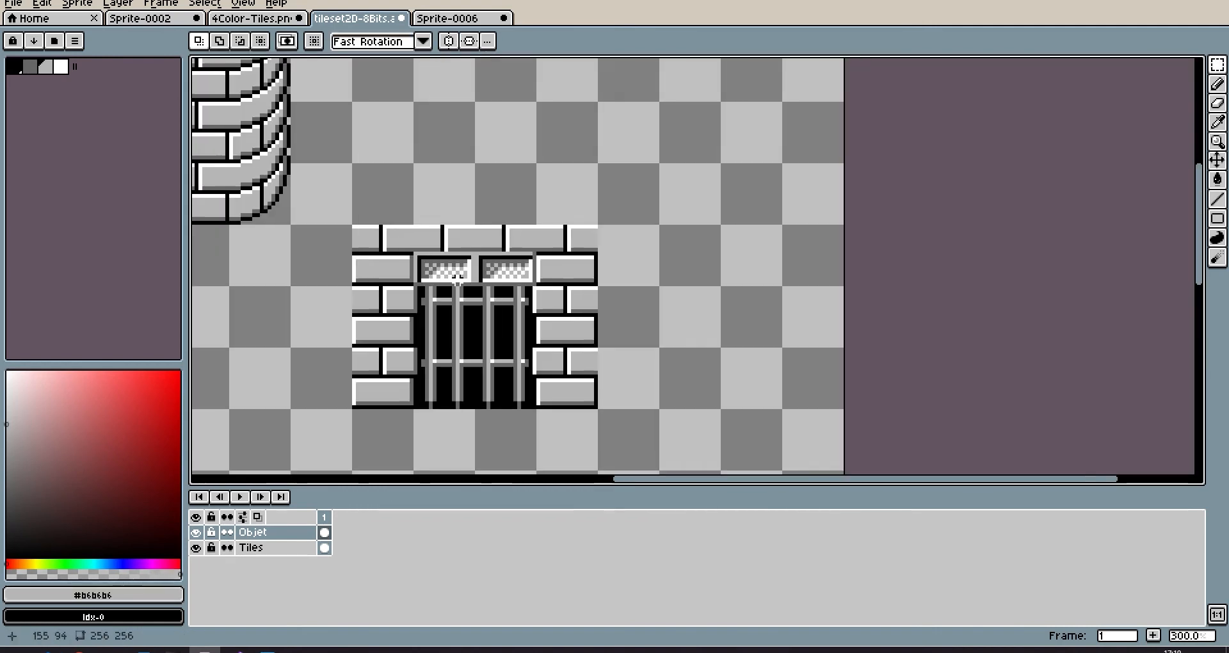
# Step: Move the barred gate with its two lintel bricks out of the wall to the tileset's top rows, beside the two arch tiles
pyautogui.hotkey('ctrl', "'")
pyautogui.moveTo(415, 222); pyautogui.dragTo(536, 461)
pyautogui.hotkey('shift', 'Up')
pyautogui.hotkey('shift', 'Up')
pyautogui.hotkey('shift', 'Up')
pyautogui.hotkey('shift', 'Up')
pyautogui.hotkey('shift', 'Right')
pyautogui.hotkey('shift', 'Left')
pyautogui.hotkey('shift', 'Up')
pyautogui.moveTo(592, 172); pyautogui.dragTo(574, 359)
pyautogui.hotkey('ctrl', 'd')
pyautogui.scroll(-1, 573, 360)
pyautogui.hotkey('ctrl', "'")
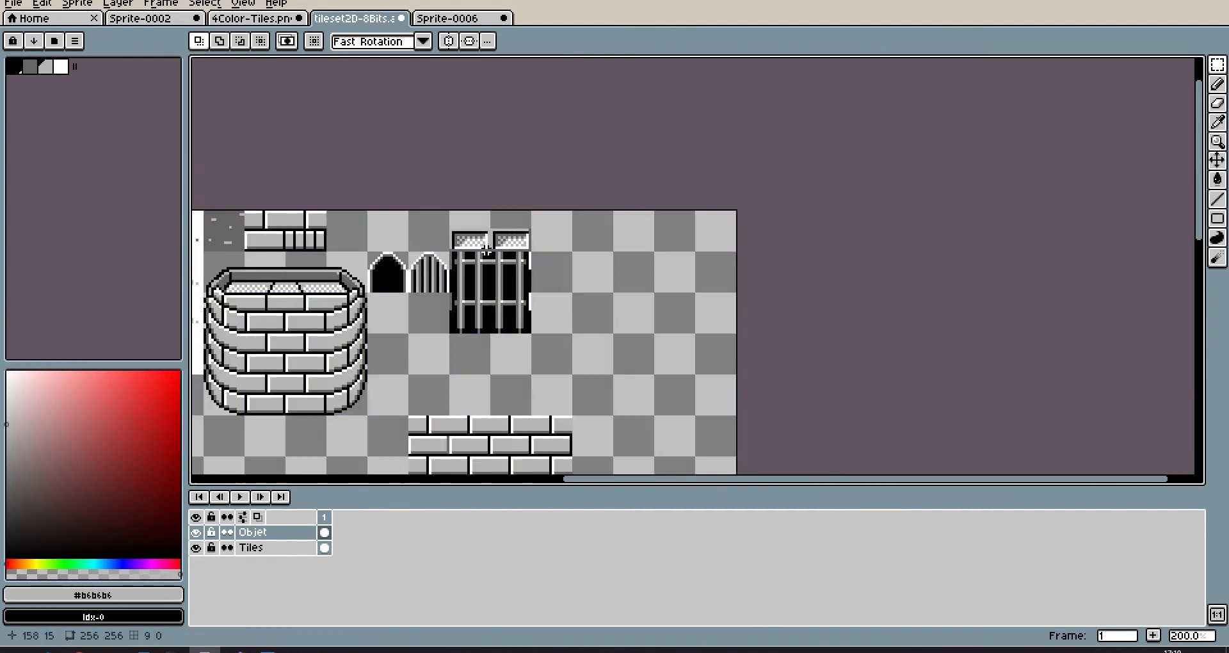
# Step: Delete the spare brick wall section from the Tiles layer and merge the Objet layer down into Tiles
pyautogui.moveTo(460, 297); pyautogui.dragTo(640, 435)
pyautogui.click(275, 548)
pyautogui.press('Delete')
pyautogui.moveTo(475, 416); pyautogui.dragTo(507, 383)
pyautogui.click(276, 533)
pyautogui.rightClick(269, 533)
pyautogui.click(313, 608)
pyautogui.moveTo(481, 289); pyautogui.dragTo(594, 395)
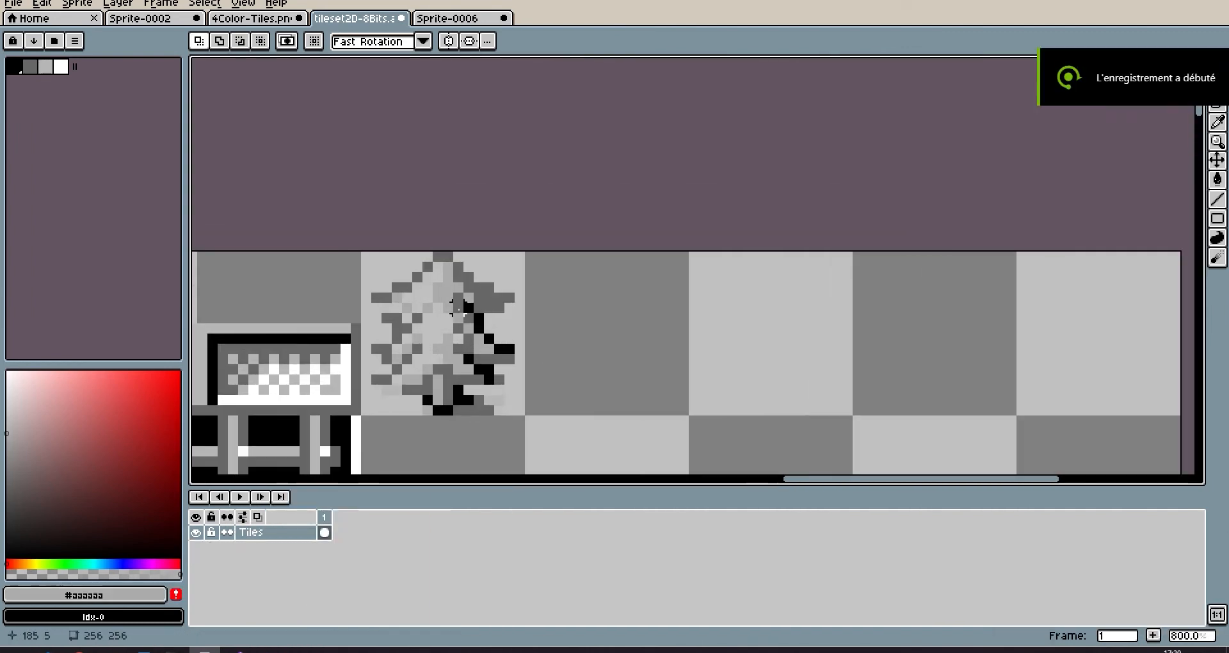
# Step: Add a new layer beneath the Tiles layer and fill it with black as a backdrop
pyautogui.scroll(1, 248, 341)
pyautogui.hotkey('shift', 'n')
pyautogui.moveTo(266, 534); pyautogui.dragTo(266, 555)
pyautogui.press('g')
pyautogui.click(14, 66)
pyautogui.click(704, 321)
# Step: Fill the fir tree's transparent gaps with white on the Tiles layer and hide the black backdrop layer
pyautogui.click(61, 66)
pyautogui.keyDown('ctrl'); pyautogui.click(584, 270); pyautogui.keyUp('ctrl')
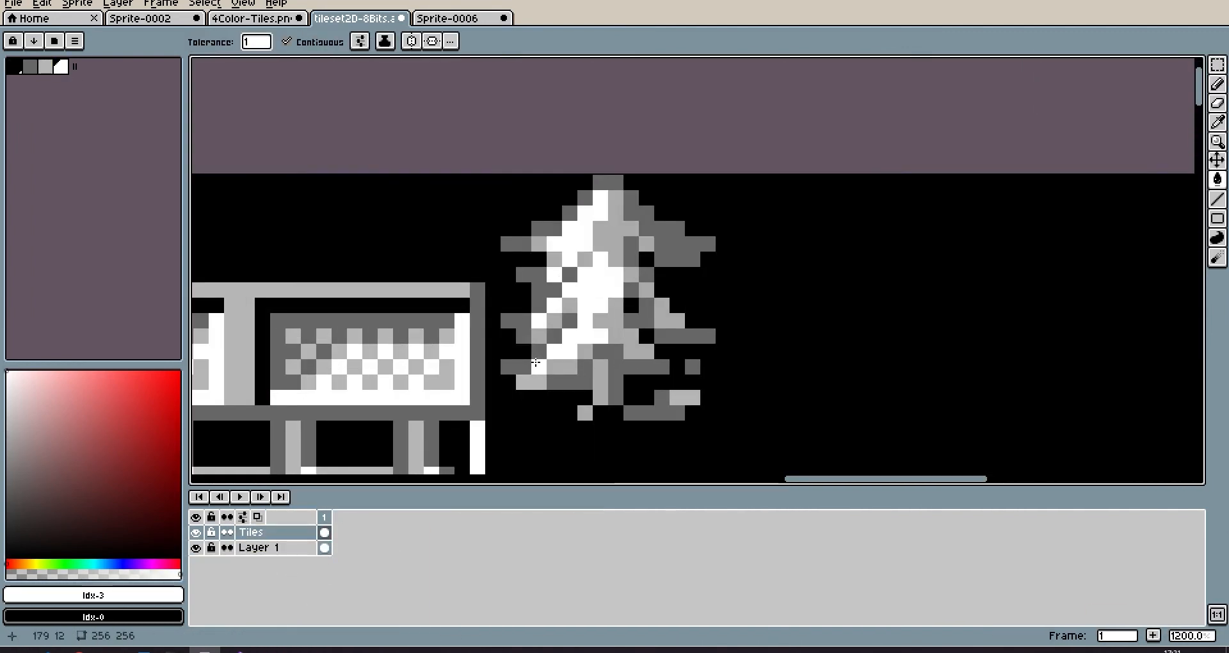
pyautogui.click(646, 260)
pyautogui.scroll(-3, 495, 305)
pyautogui.click(196, 548)
# Step: Draw a second fir tree's trunk, base shadow and white lower-left highlight in the adjacent tile, using colors sampled from the first tree
pyautogui.press('b')
pyautogui.scroll(2, 586, 269)
pyautogui.keyDown('alt'); pyautogui.click(366, 416); pyautogui.keyUp('alt')
pyautogui.moveTo(523, 416); pyautogui.dragTo(534, 415)
pyautogui.scroll(2, 388, 442)
pyautogui.keyDown('alt'); pyautogui.click(406, 376); pyautogui.keyUp('alt')
pyautogui.moveTo(703, 376); pyautogui.dragTo(764, 376)
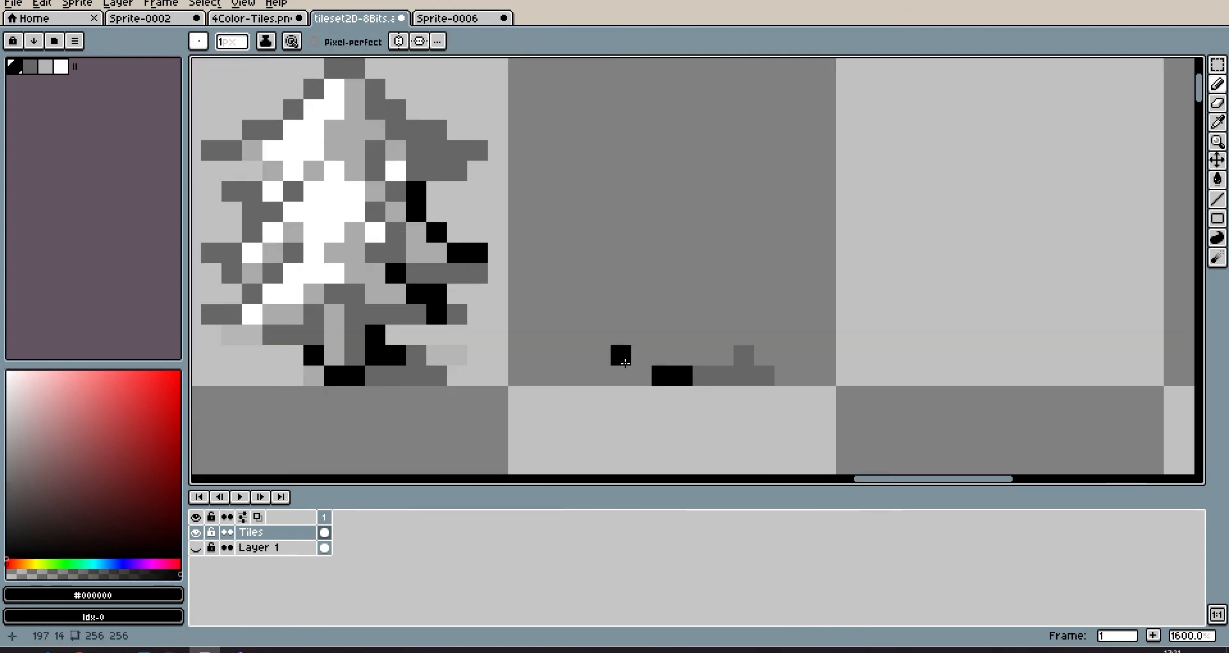
pyautogui.keyDown('alt'); pyautogui.click(273, 293); pyautogui.keyUp('alt')
pyautogui.moveTo(580, 314); pyautogui.dragTo(622, 294)
pyautogui.scroll(-1, 602, 301)
# Step: Shade the second fir tree's lower half with light-gray #aaaaaa pixels and draw black pixels along its right-hand branches
pyautogui.keyDown('alt'); pyautogui.click(416, 308); pyautogui.keyUp('alt')
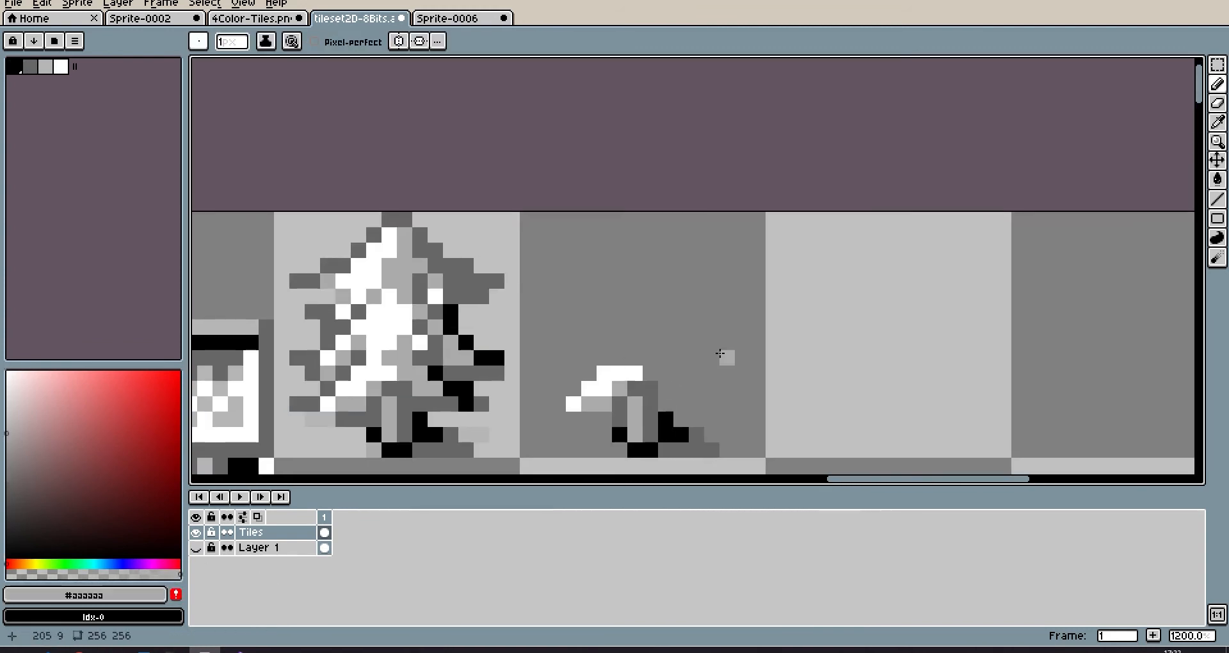
pyautogui.moveTo(652, 375); pyautogui.dragTo(651, 342)
pyautogui.hotkey('ctrl', 'z')
pyautogui.scroll(1, 675, 363)
pyautogui.moveTo(723, 286); pyautogui.dragTo(703, 306)
pyautogui.click(718, 329)
pyautogui.moveTo(744, 348); pyautogui.dragTo(765, 368)
pyautogui.moveTo(801, 350); pyautogui.dragTo(780, 351)
pyautogui.click(762, 331)
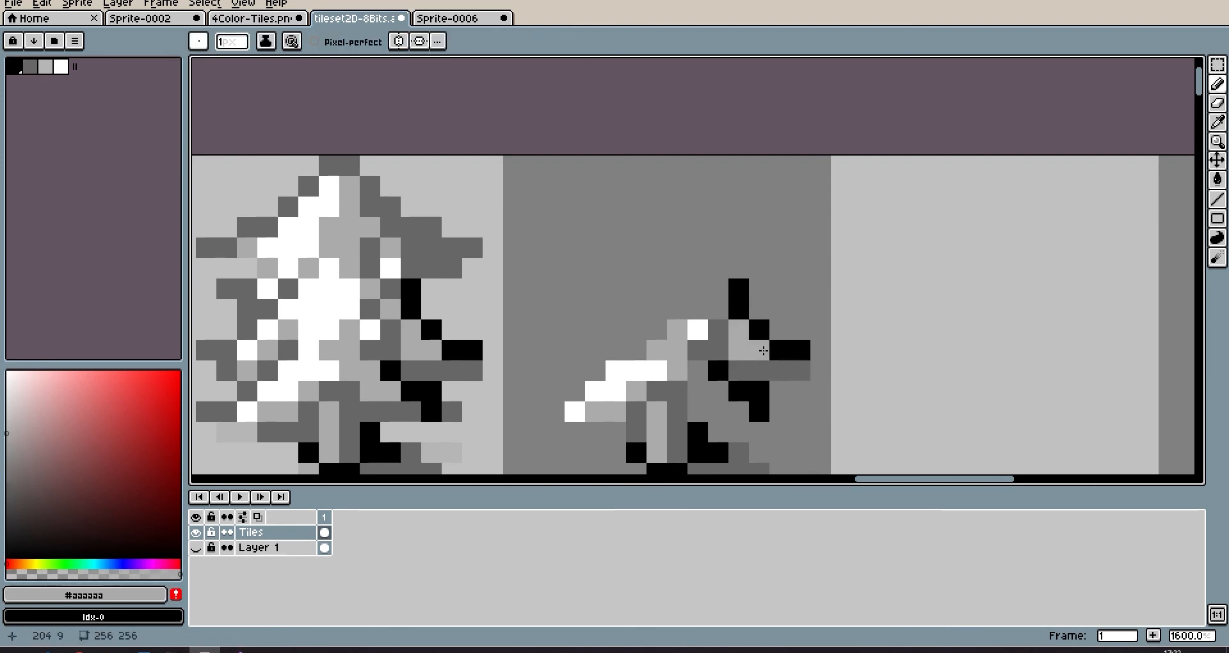
pyautogui.scroll(-1, 764, 351)
pyautogui.scroll(1, 685, 410)
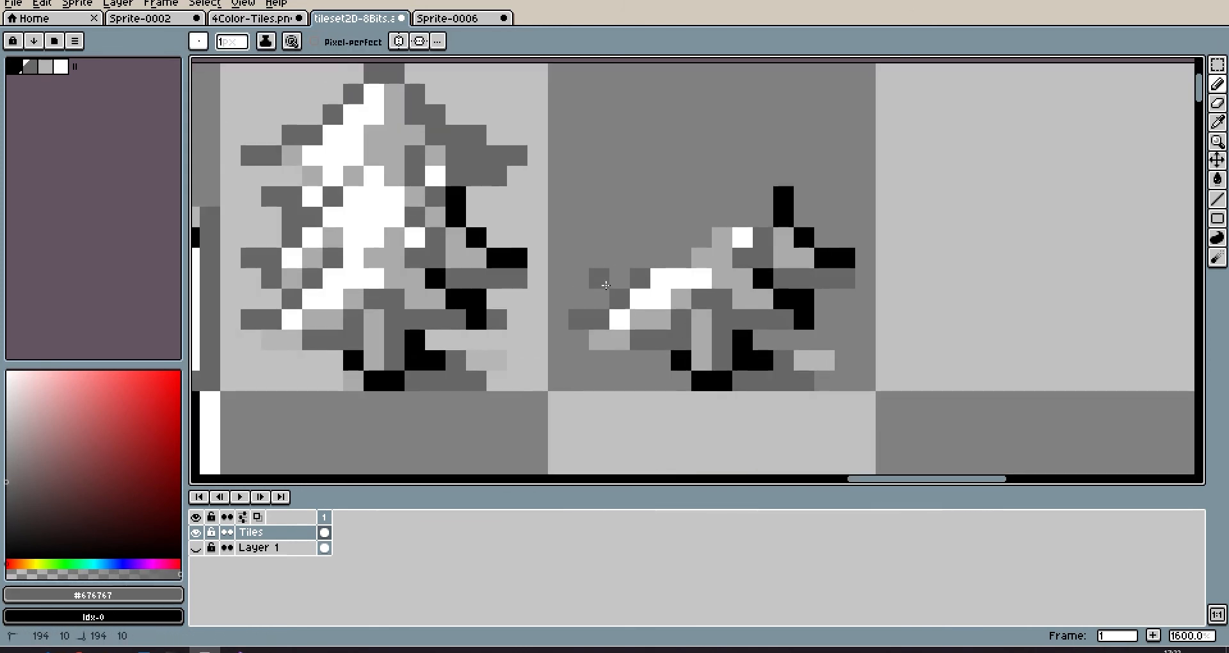
# Step: Draw the second fir tree's left-hand branches in dark-gray #676767 and fill their inner side with white highlight pixels
pyautogui.click(660, 258)
pyautogui.keyDown('alt'); pyautogui.click(702, 258); pyautogui.keyUp('alt')
pyautogui.moveTo(661, 237); pyautogui.dragTo(620, 278)
pyautogui.keyDown('alt'); pyautogui.click(640, 299); pyautogui.keyUp('alt')
pyautogui.moveTo(620, 258); pyautogui.dragTo(640, 237)
pyautogui.click(641, 197)
pyautogui.scroll(-3, 563, 384)
pyautogui.scroll(2, 596, 336)
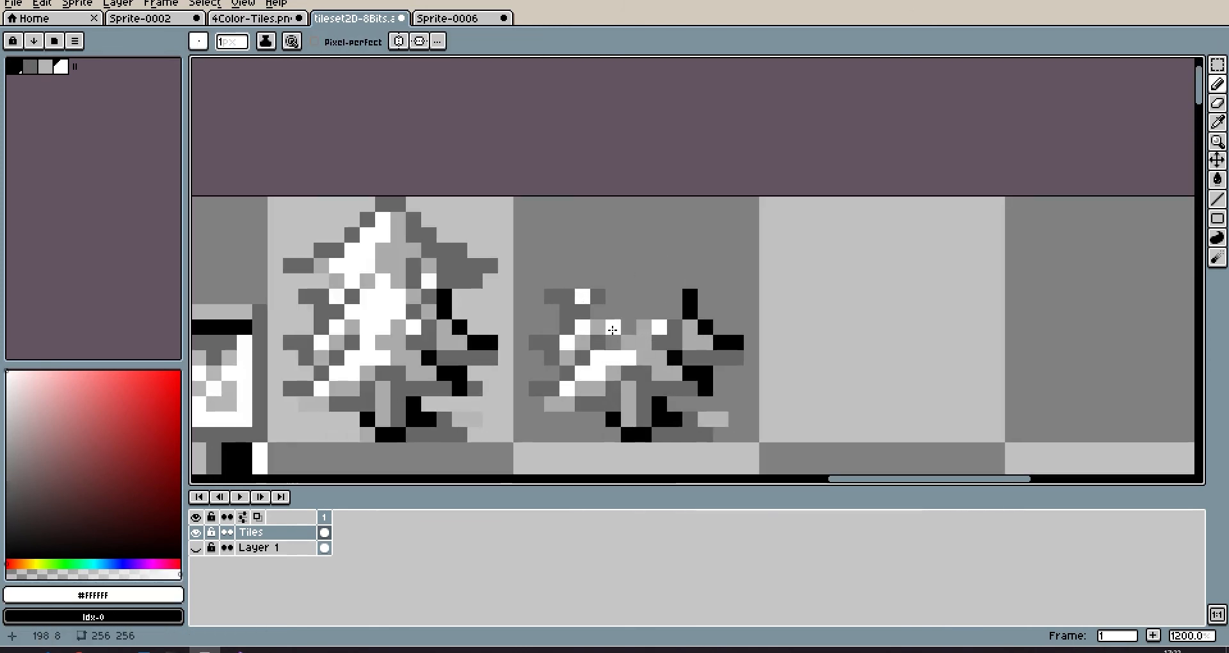
pyautogui.moveTo(592, 279); pyautogui.dragTo(599, 282)
# Step: Outline the second fir tree's pointed top in dark-gray #676767 and shade its centre with light-gray #aaaaaa
pyautogui.moveTo(681, 253); pyautogui.dragTo(622, 220)
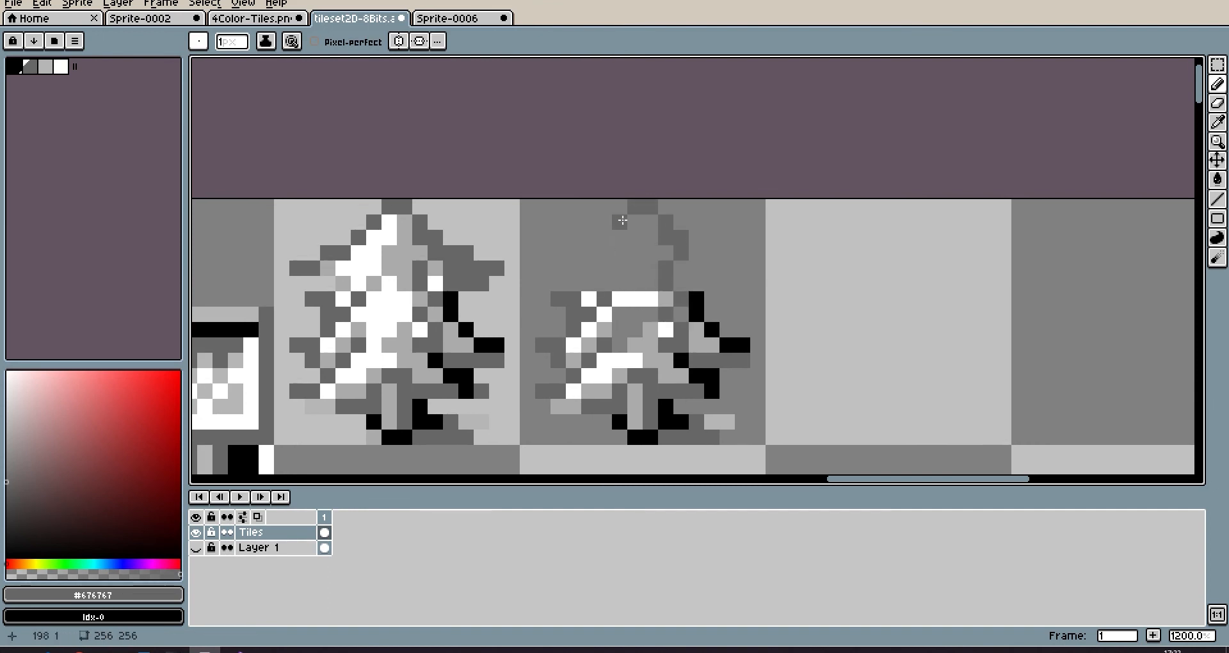
pyautogui.keyDown('alt'); pyautogui.click(340, 258); pyautogui.keyUp('alt')
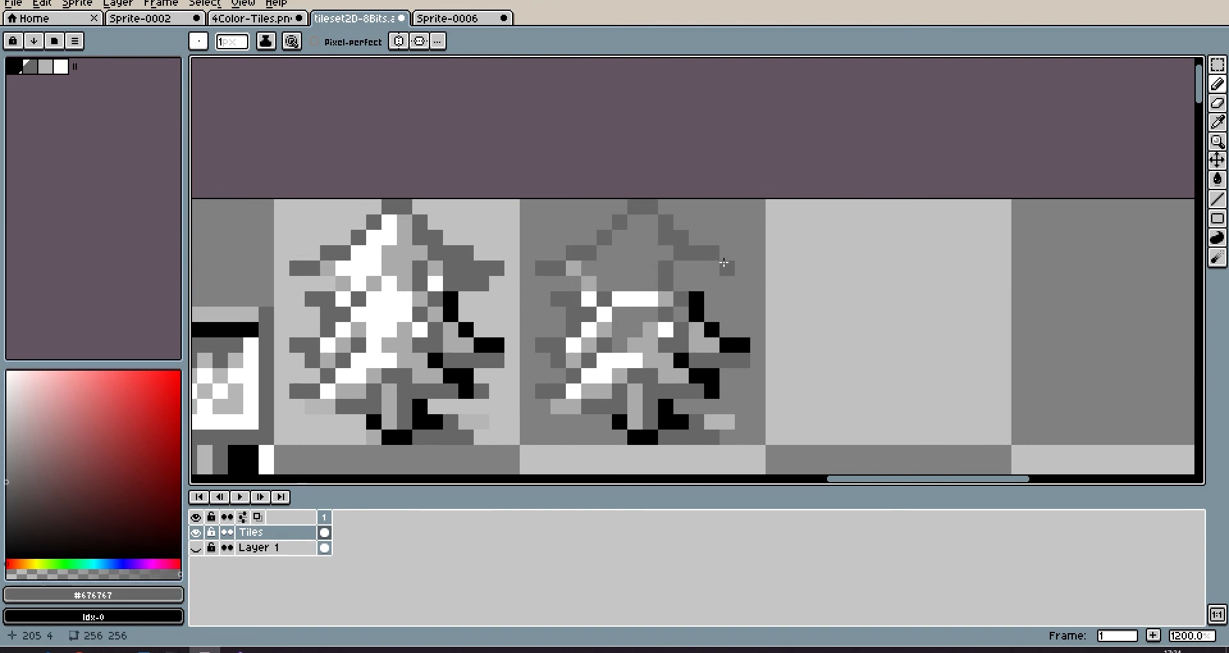
pyautogui.keyDown('alt'); pyautogui.click(397, 253); pyautogui.keyUp('alt')
pyautogui.moveTo(647, 212); pyautogui.dragTo(645, 328)
# Step: Delete the second fir tree from the tileset
pyautogui.scroll(-5, 705, 295)
pyautogui.press('m')
pyautogui.press('Delete')
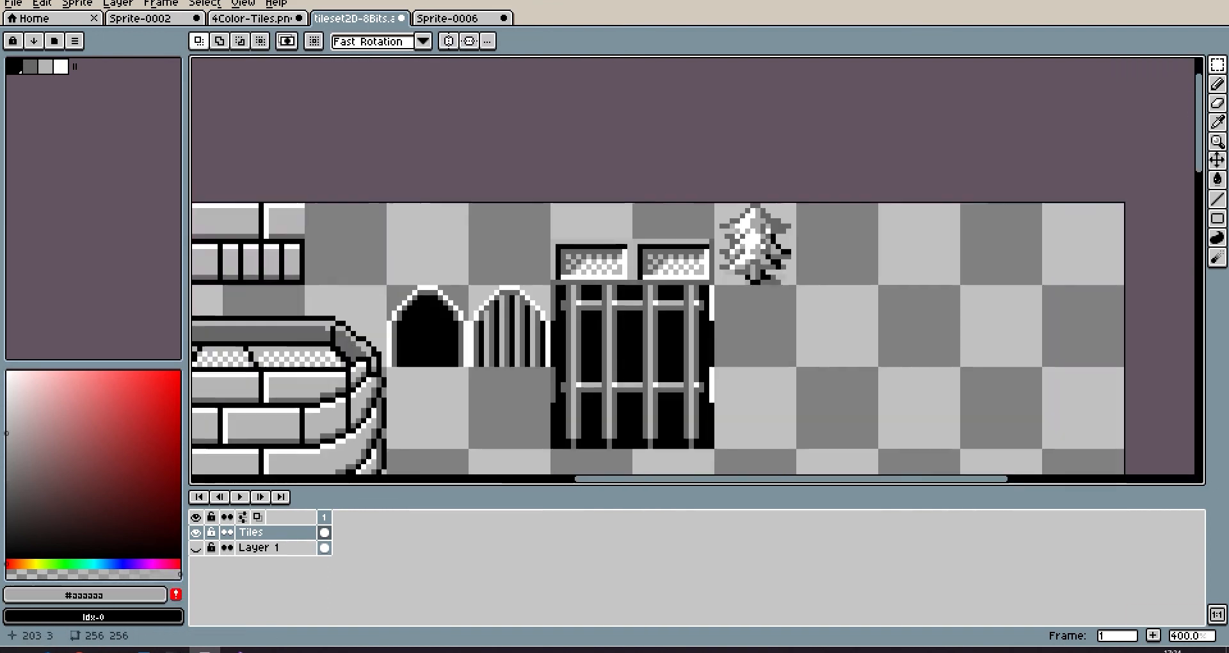
# Step: Save the finished tileset to file
pyautogui.scroll(-2, 778, 192)
pyautogui.click(14, 4)
pyautogui.click(29, 95)
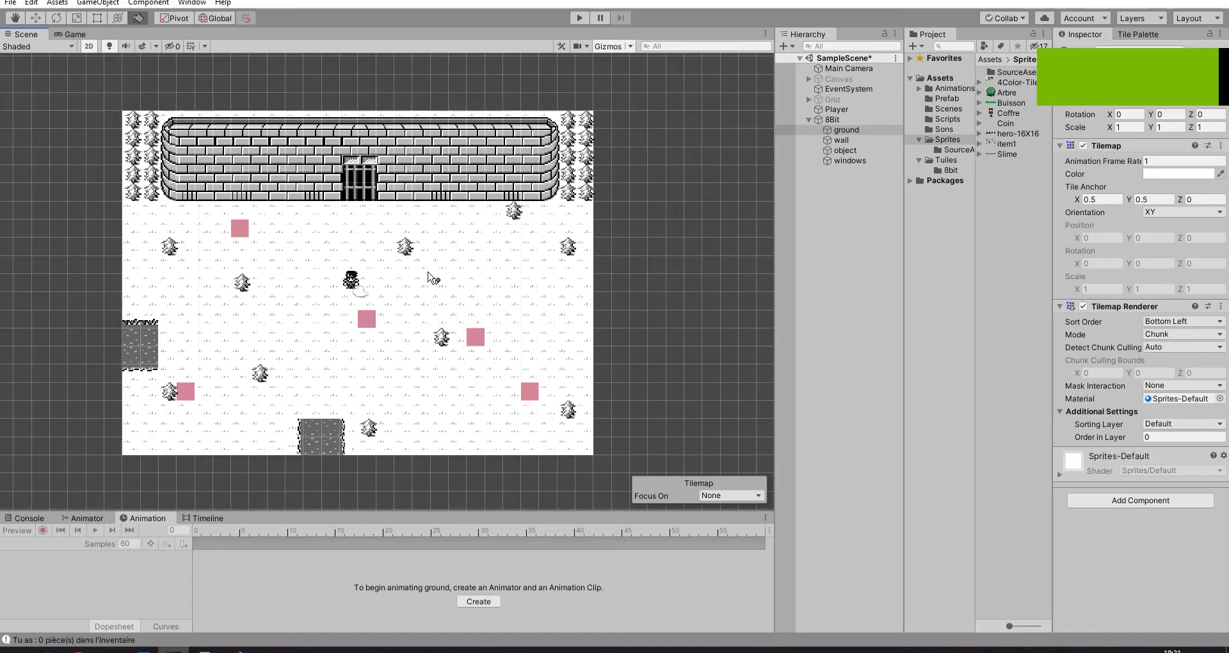
# Step: In Unity, paint pebble ground tiles over the pink squares of the ground tilemap using the 8bit tile palette
pyautogui.click(1138, 34)
pyautogui.scroll(3, 1092, 346)
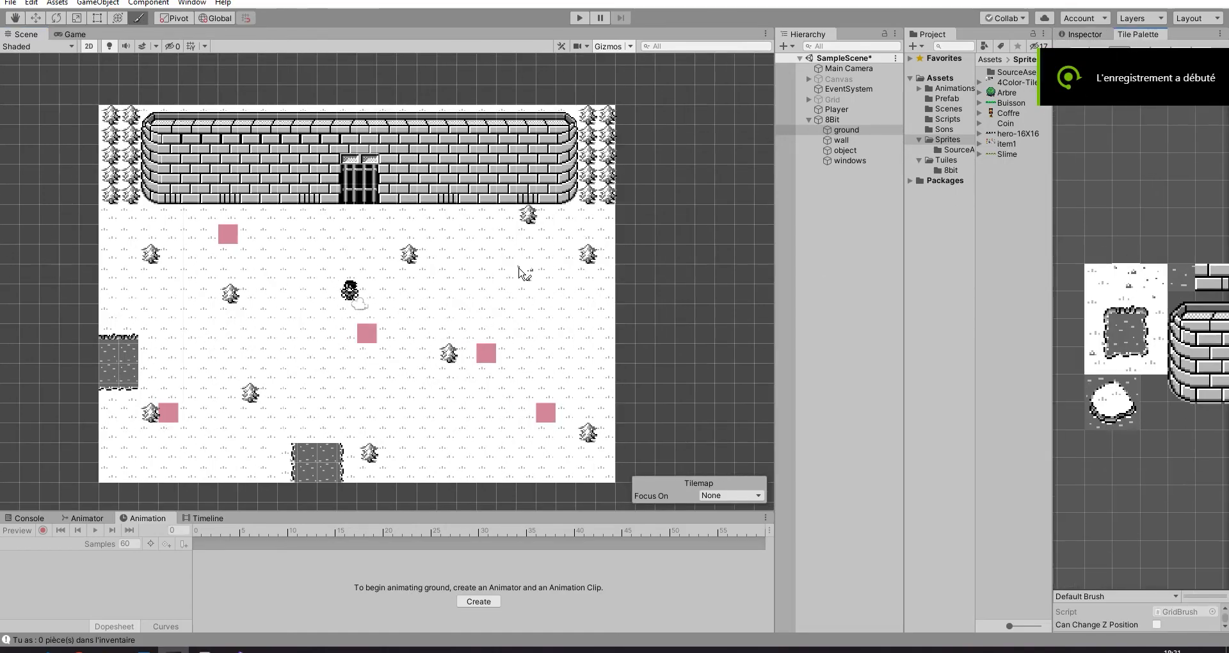
pyautogui.click(363, 335)
pyautogui.click(492, 355)
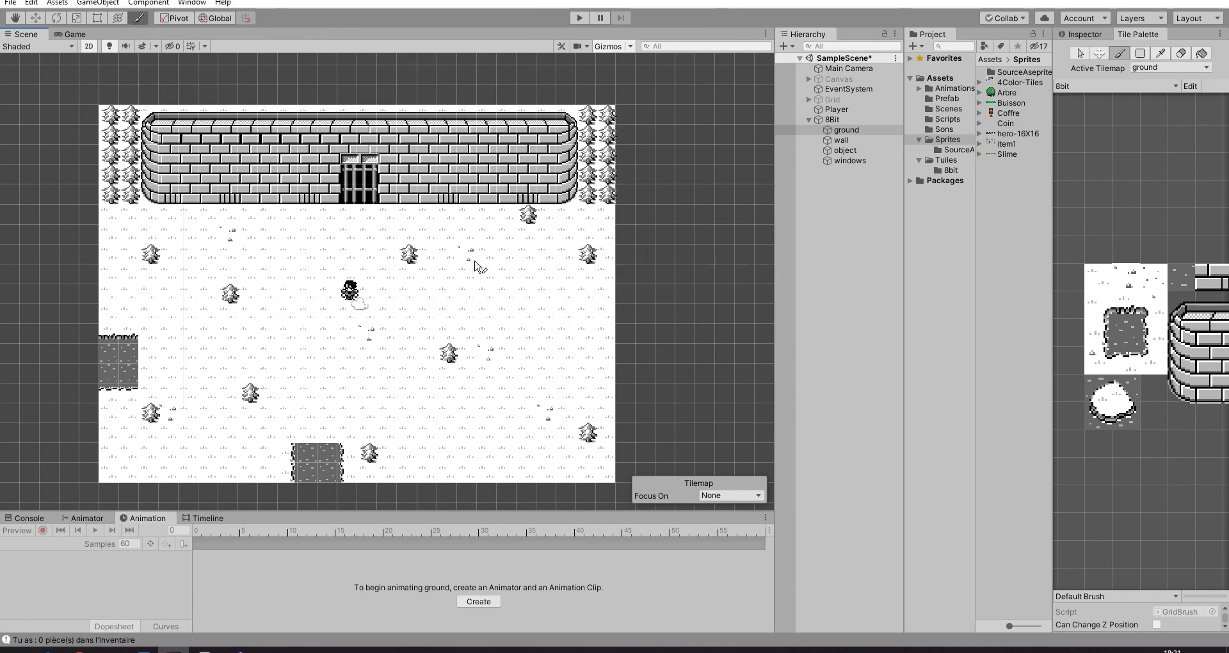
# Step: Add a tilemap named Water under the 8Bit object, placed directly after ground, and select it for painting
pyautogui.moveTo(260, 372); pyautogui.dragTo(427, 291)
pyautogui.scroll(5, 426, 291)
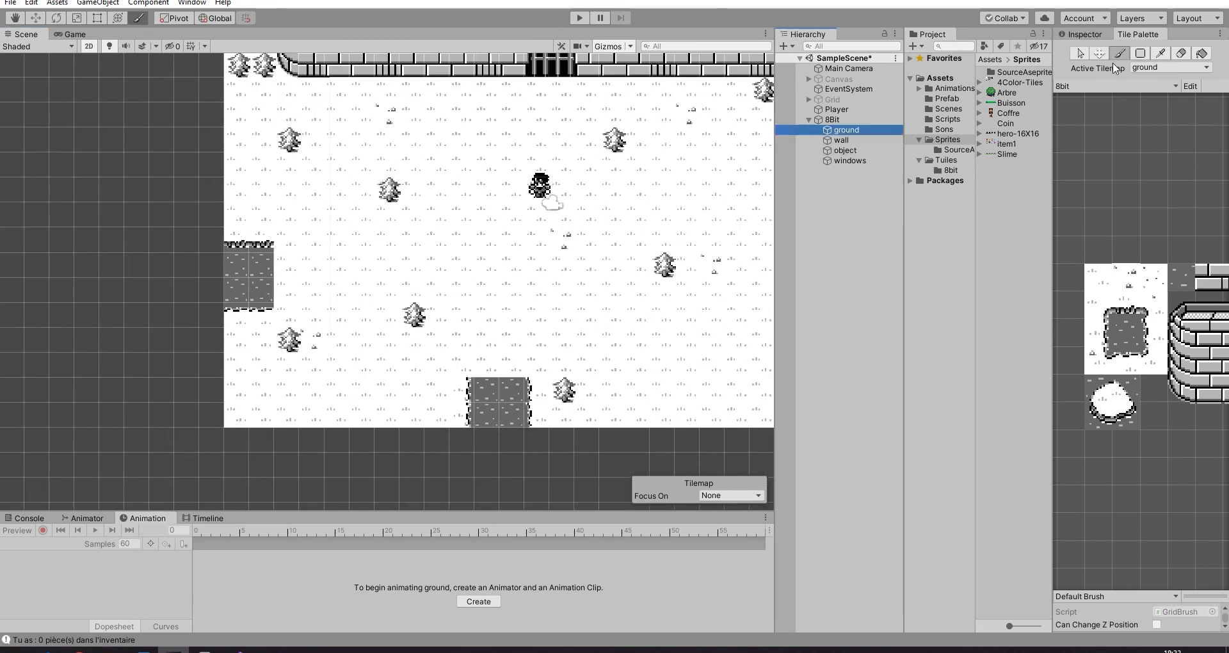
pyautogui.rightClick(830, 121)
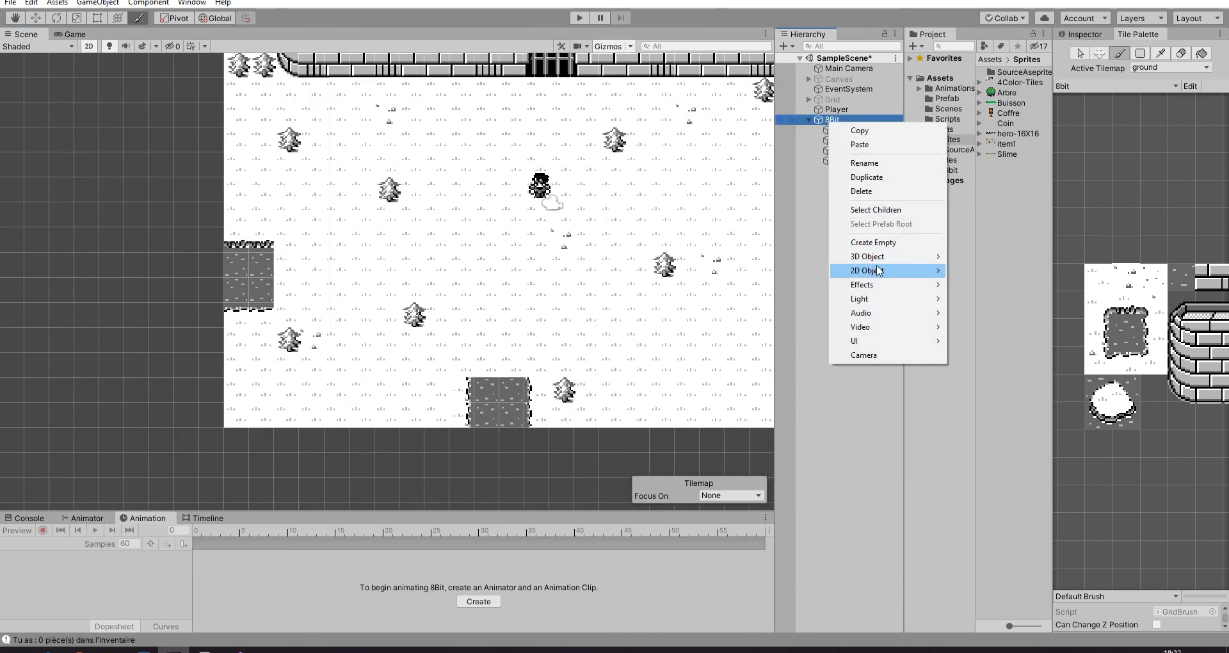
pyautogui.moveTo(879, 271)
pyautogui.click(978, 299)
pyautogui.click(849, 141)
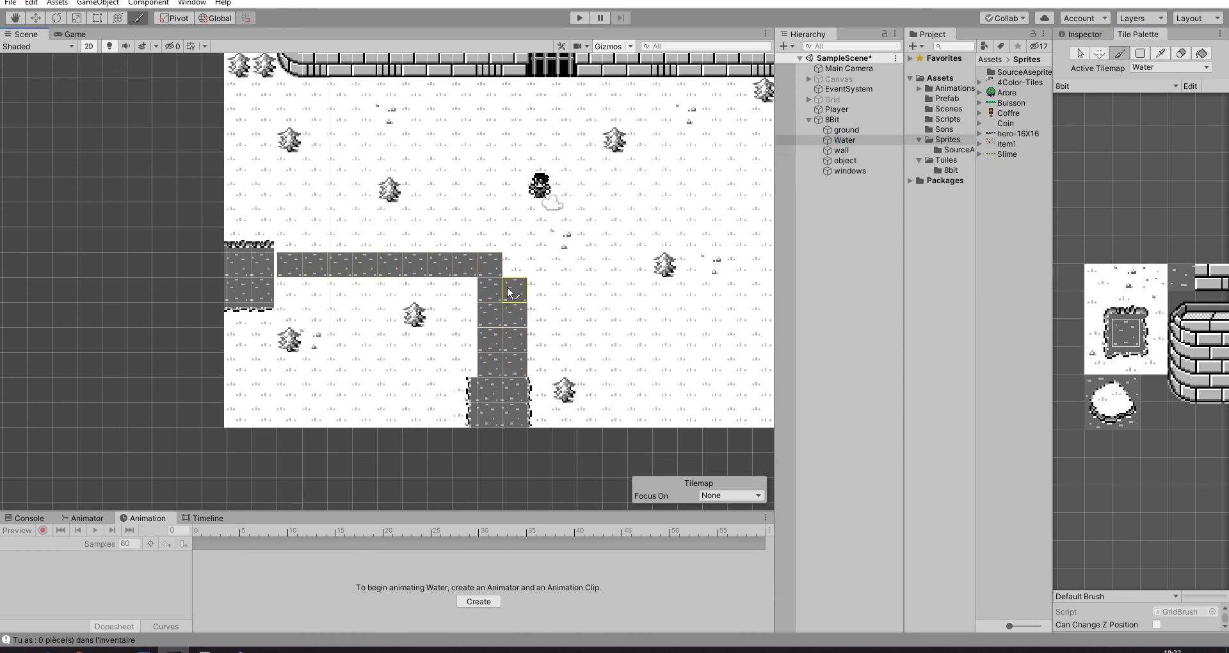
# Step: Paint an L-shaped two-tile-wide river with bank edges and a rounded inner corner on the Water tilemap, and save the scene
pyautogui.scroll(1, 474, 273)
pyautogui.click(538, 341)
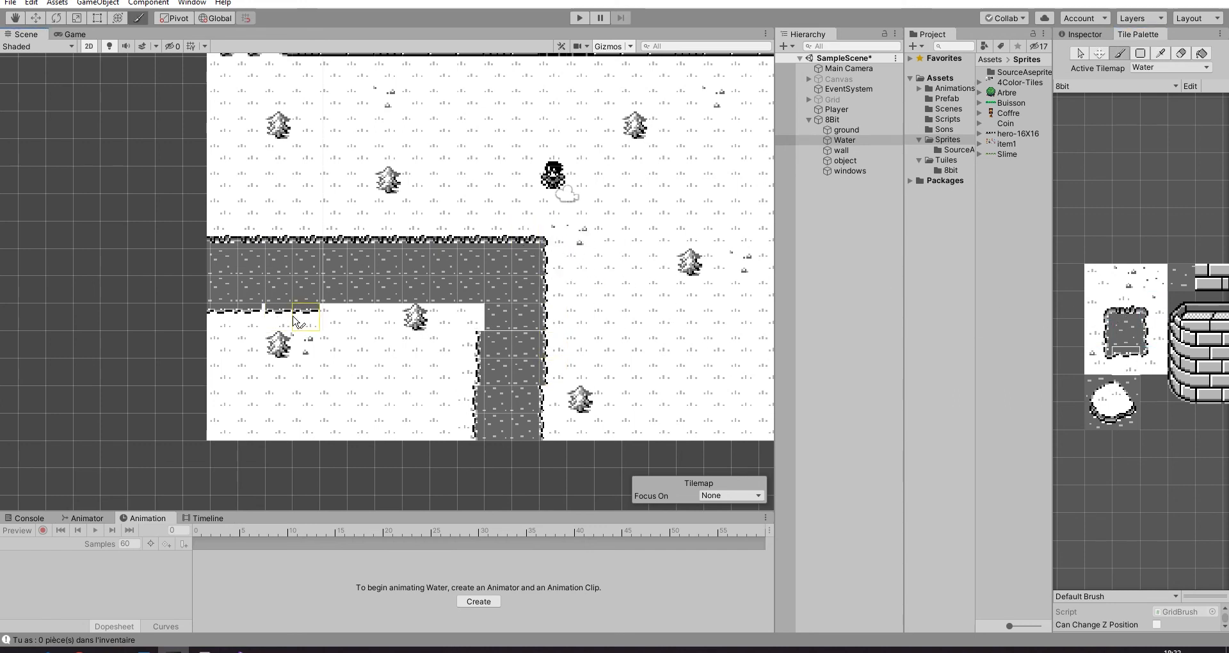
pyautogui.click(452, 307)
pyautogui.scroll(-5, 452, 308)
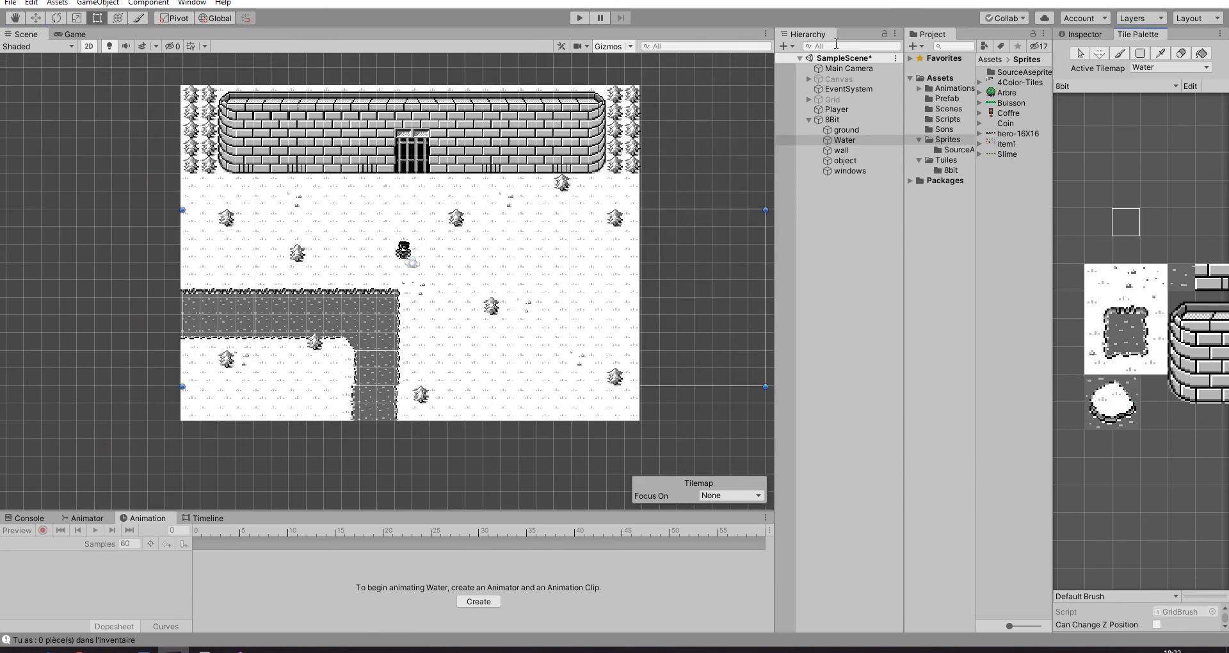
pyautogui.hotkey('ctrl', 's')
pyautogui.moveTo(425, 178); pyautogui.dragTo(407, 167)
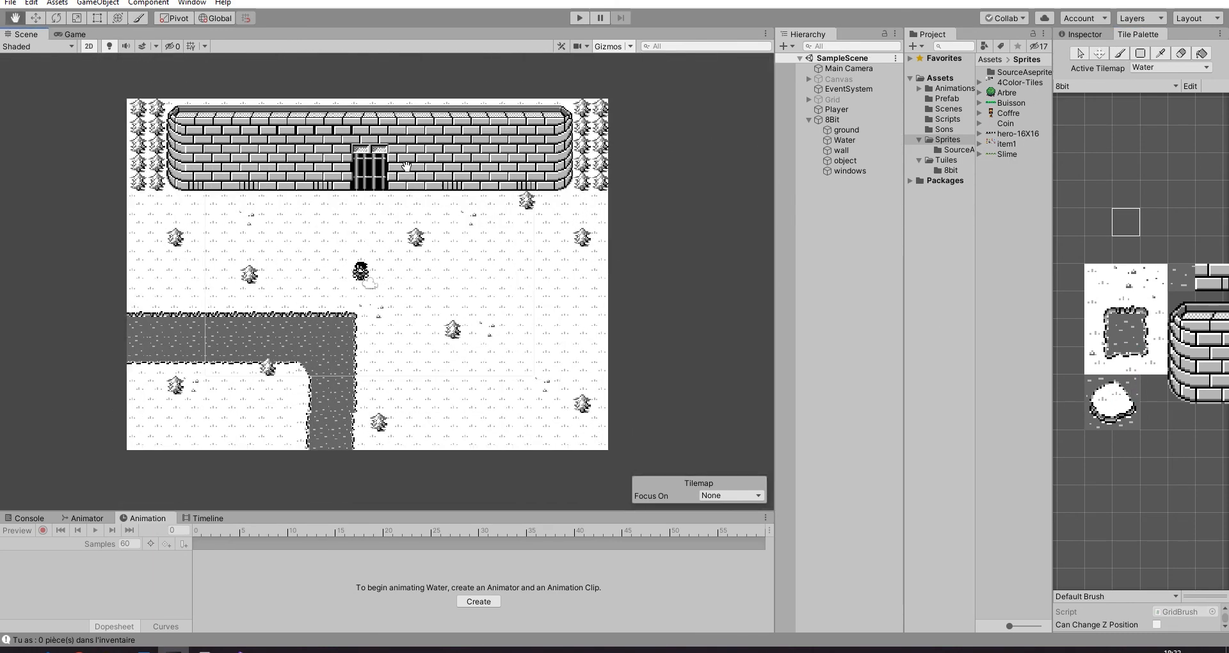
pyautogui.scroll(1, 406, 167)
# Step: Add a Tilemap Collider 2D component to the object tilemap
pyautogui.click(831, 160)
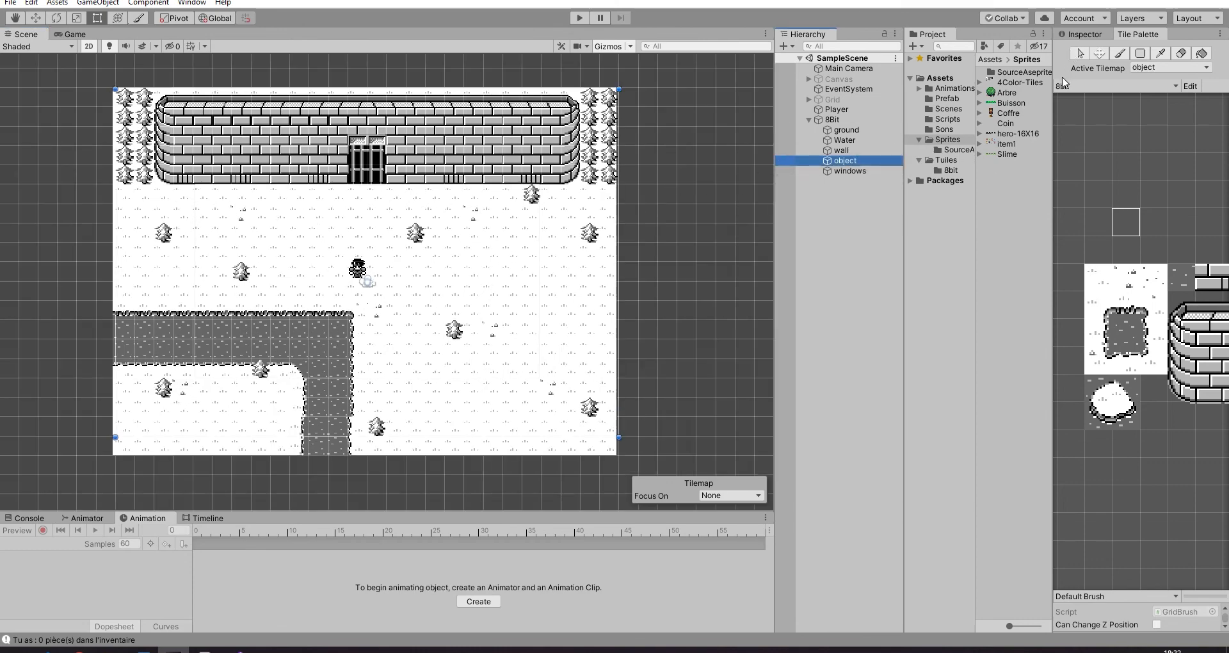
pyautogui.click(1085, 35)
pyautogui.click(1088, 52)
pyautogui.click(1087, 52)
pyautogui.click(1087, 52)
pyautogui.click(1087, 52)
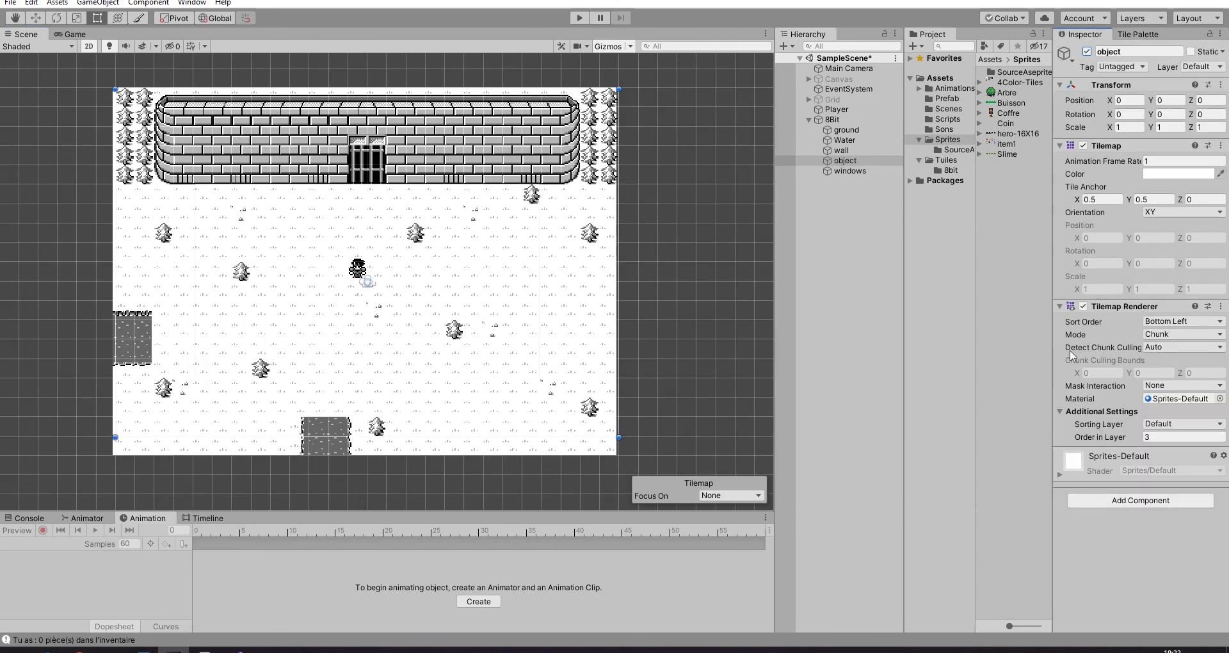
pyautogui.click(1140, 500)
pyautogui.click(1106, 625)
# Step: Play the game and walk the character around the trees and up to the gate to test the collisions, then stop
pyautogui.hotkey('ctrl', 'p')
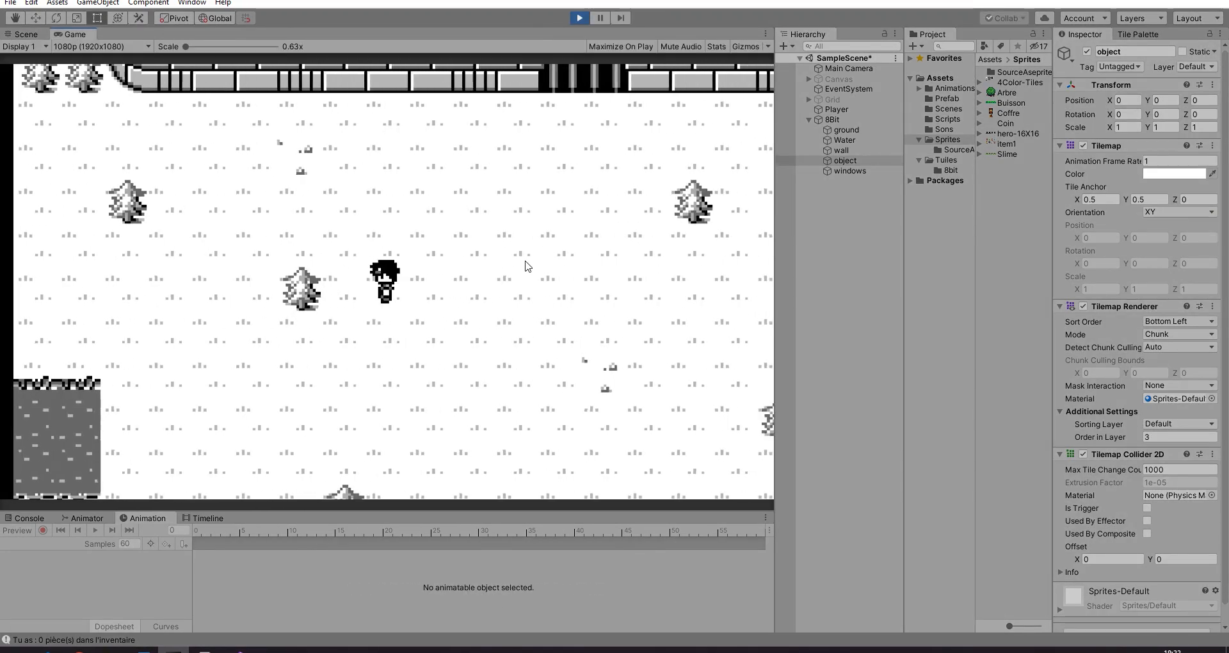
pyautogui.press('Left')
pyautogui.press('Up')
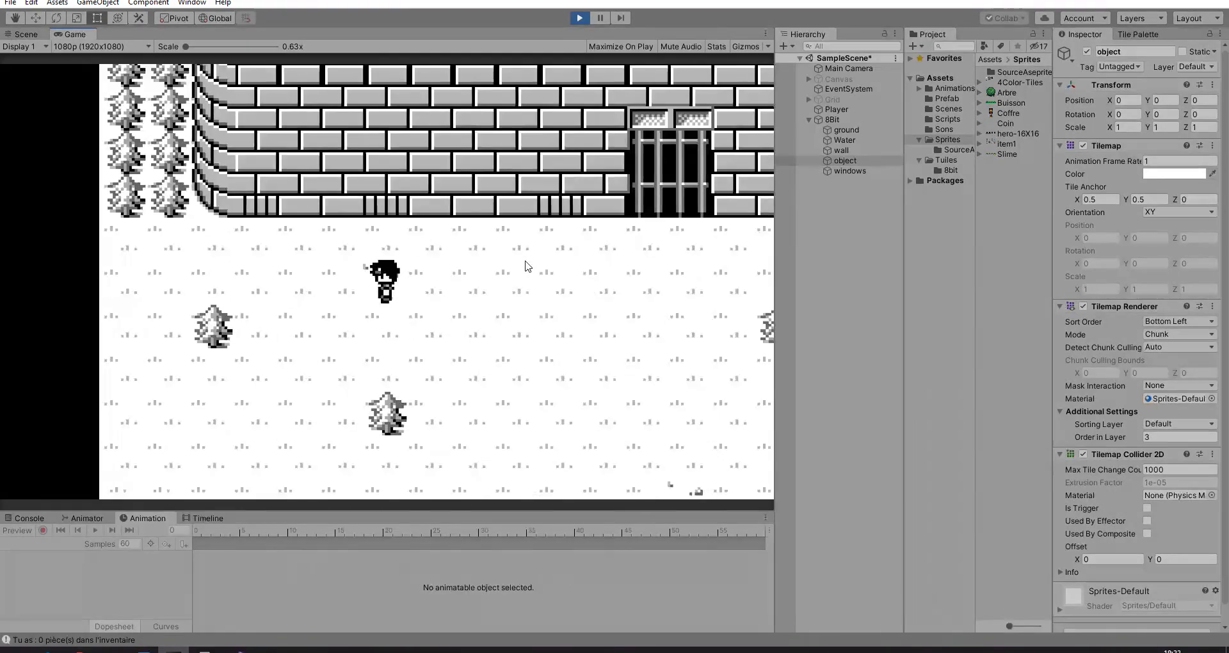
pyautogui.press('Right')
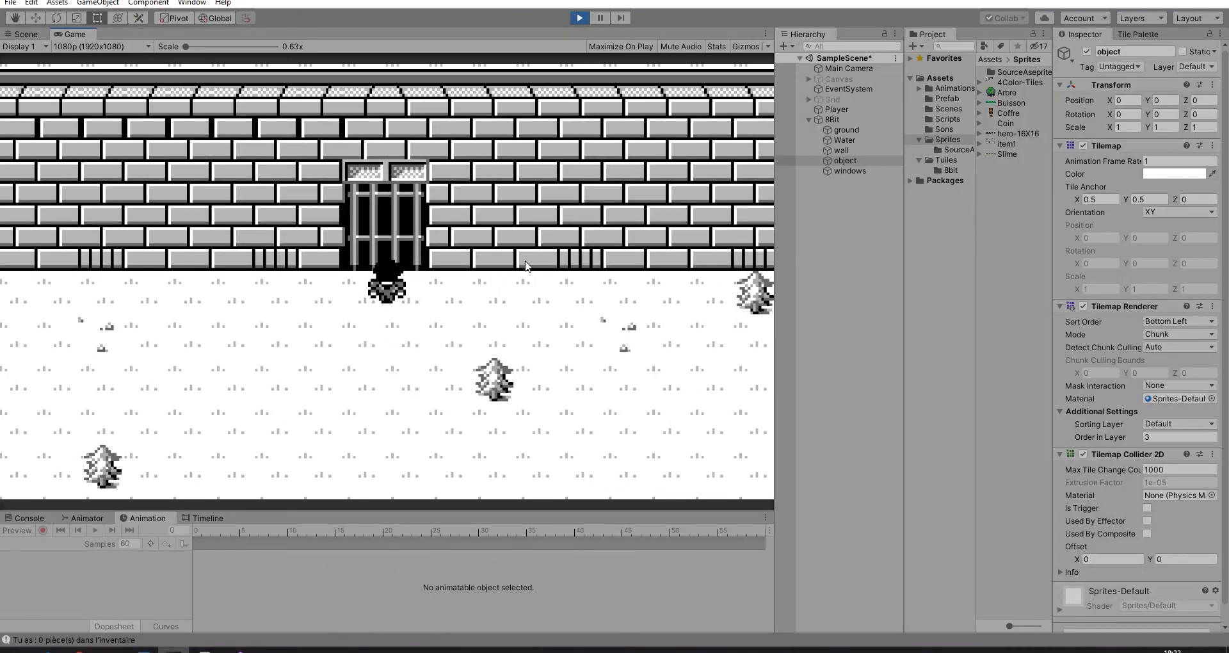
pyautogui.press('Down')
pyautogui.click(580, 18)
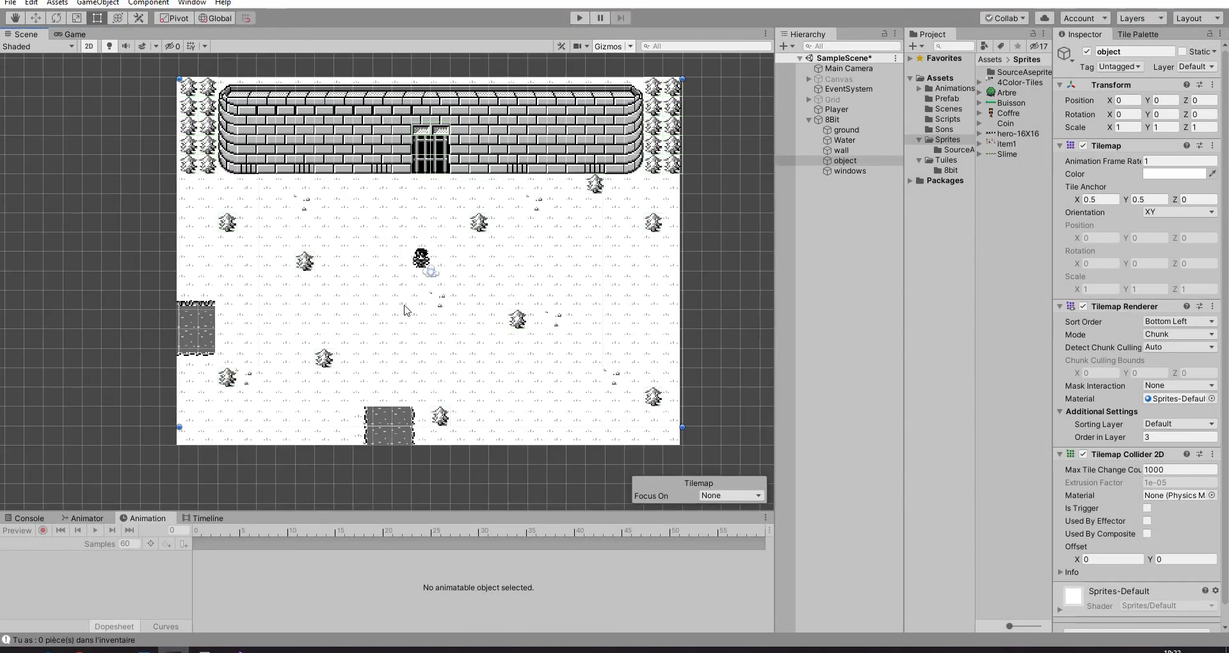
# Step: Set the Water tilemap's Order in Layer to 1
pyautogui.click(844, 140)
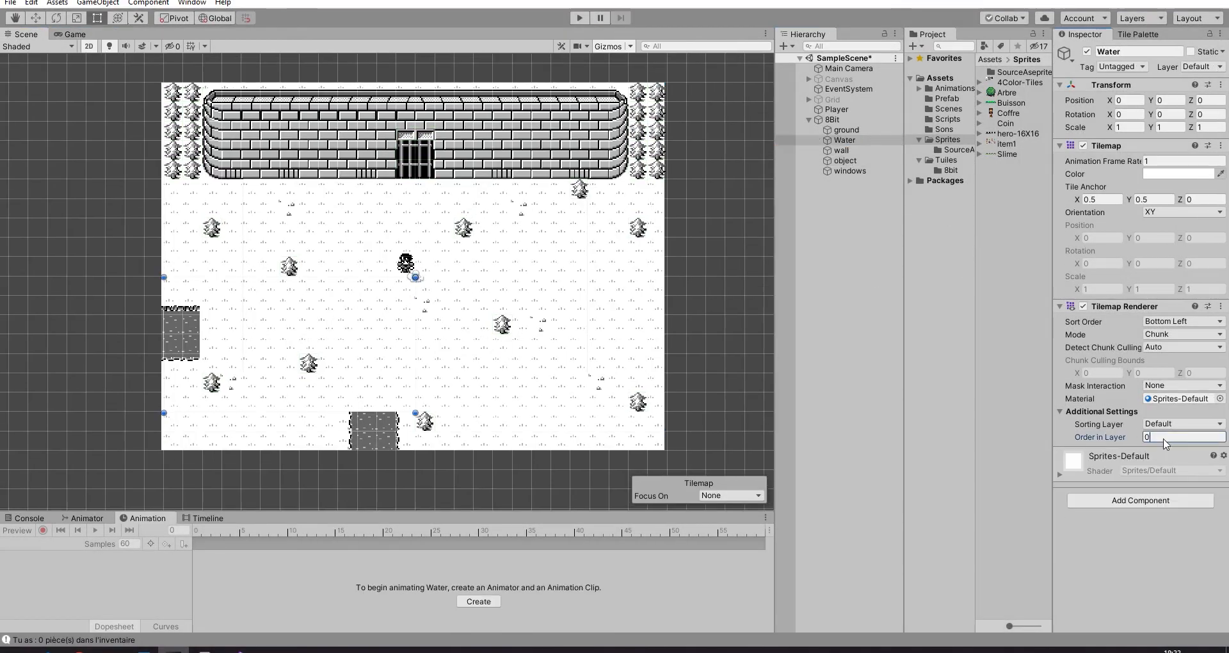
pyautogui.press('BackSpace')
pyautogui.write('1')
pyautogui.click(588, 248)
pyautogui.scroll(8, 335, 349)
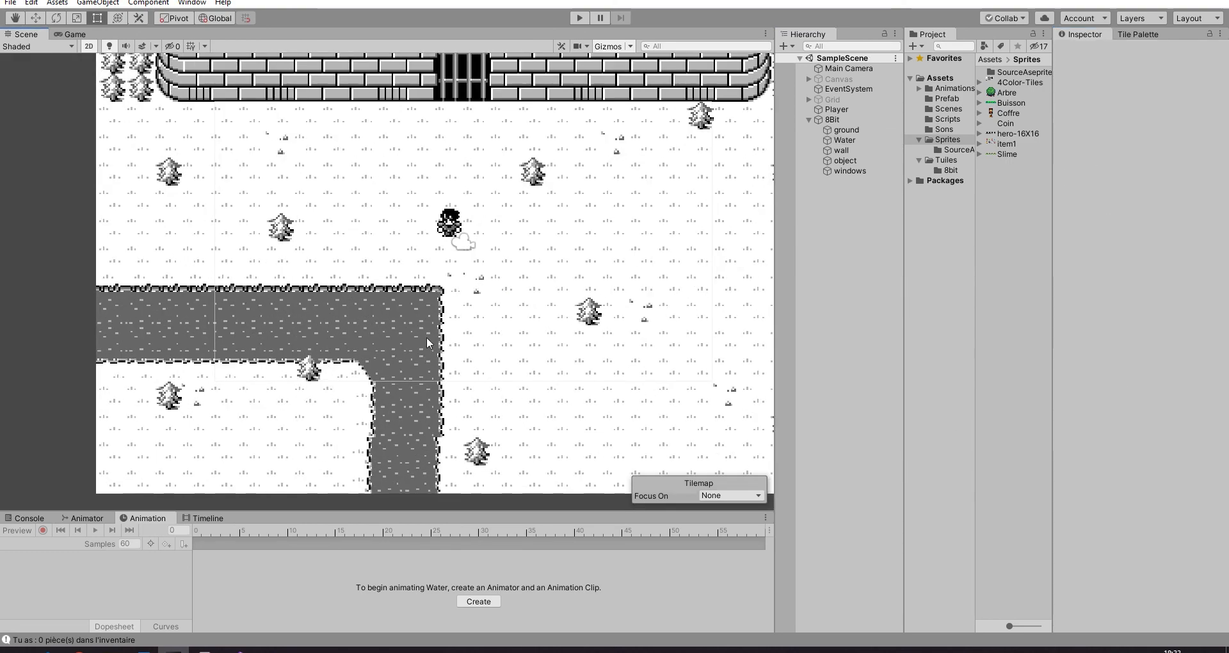
pyautogui.scroll(-3, 497, 260)
pyautogui.moveTo(496, 261)
pyautogui.mouseDown()
pyautogui.moveTo(500, 275)
pyautogui.moveTo(512, 255)
pyautogui.mouseUp()
pyautogui.scroll(-2, 487, 261)
pyautogui.moveTo(432, 272); pyautogui.dragTo(468, 262)
pyautogui.scroll(1, 461, 261)
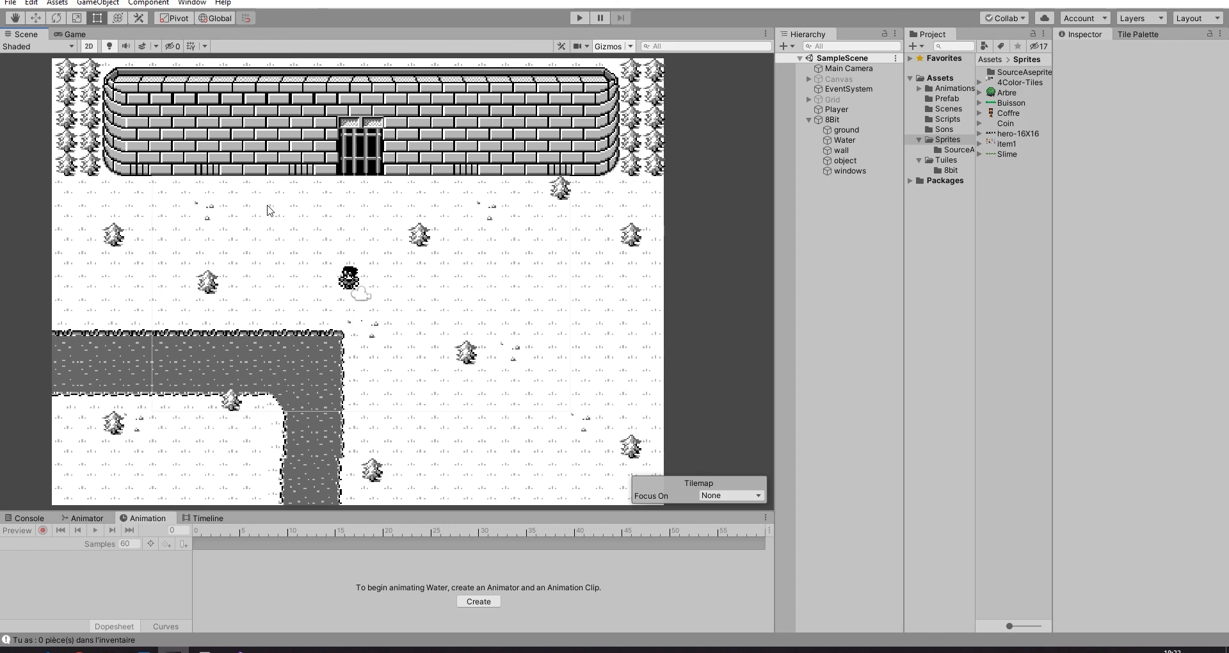
# Step: Play the game and walk the character past the trees, along the castle wall and down beside the river to test the map
pyautogui.click(579, 18)
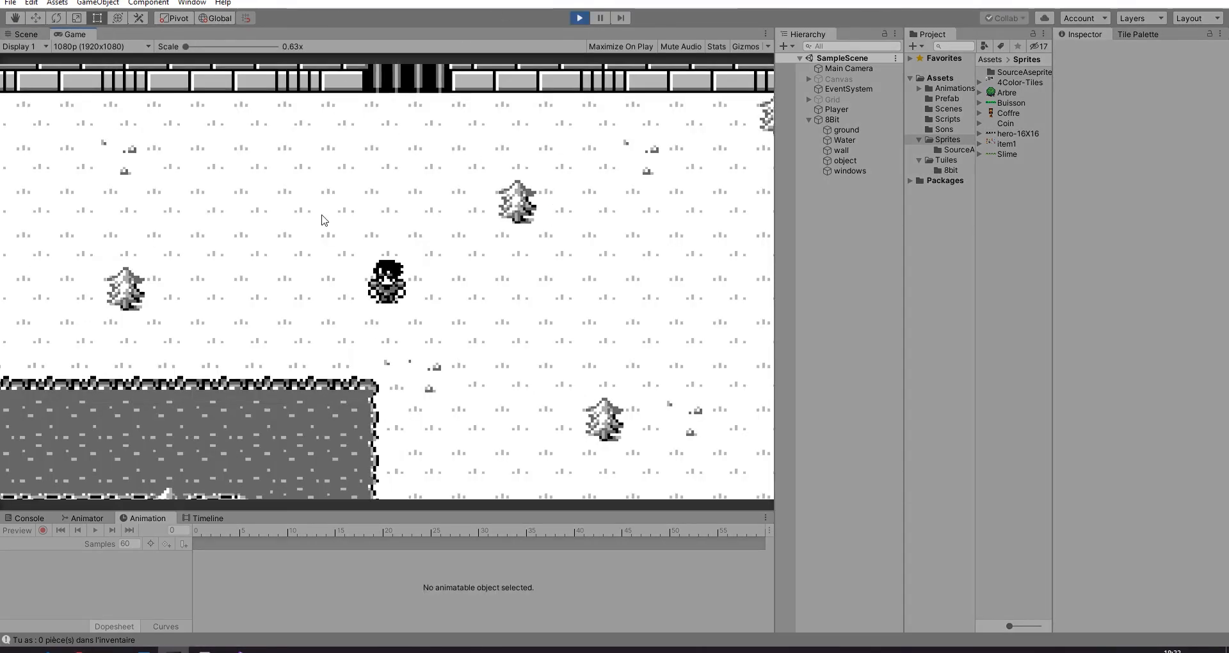
pyautogui.press('Right')
pyautogui.press('Left')
pyautogui.press('Up')
pyautogui.press('Down')
pyautogui.press('Right')
pyautogui.press('Down')
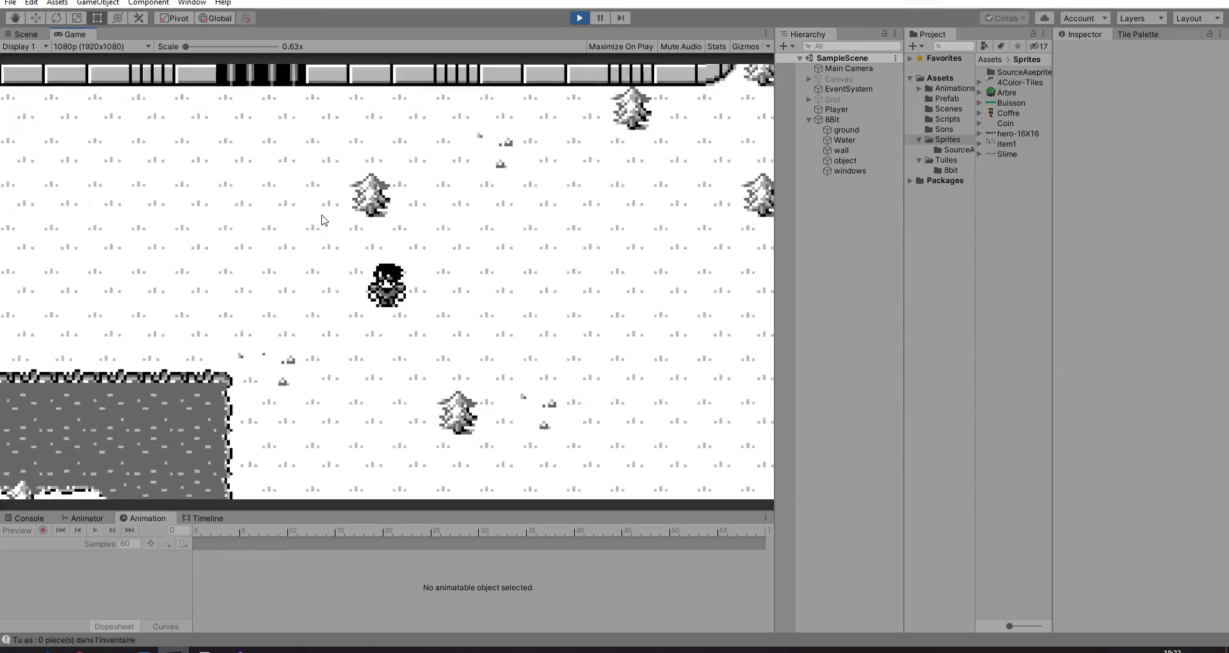
pyautogui.press('Up')
pyautogui.press('Right')
pyautogui.press('Up')
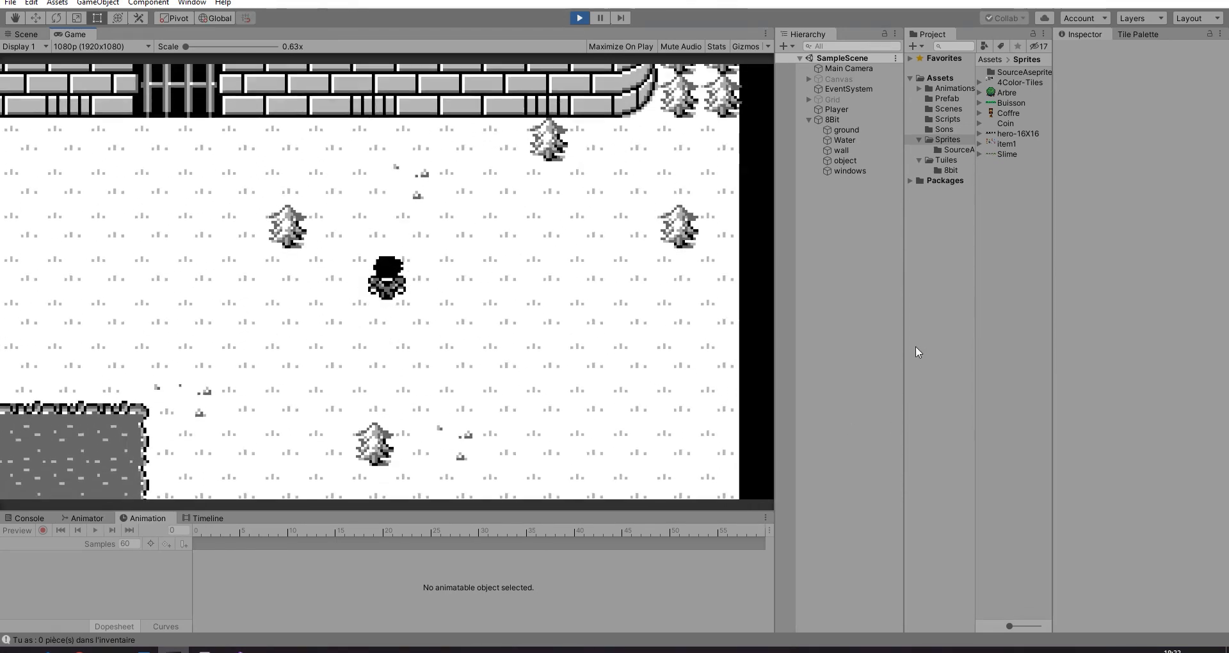
pyautogui.press('Right')
pyautogui.press('Down')
pyautogui.press('Up')
pyautogui.press('Left')
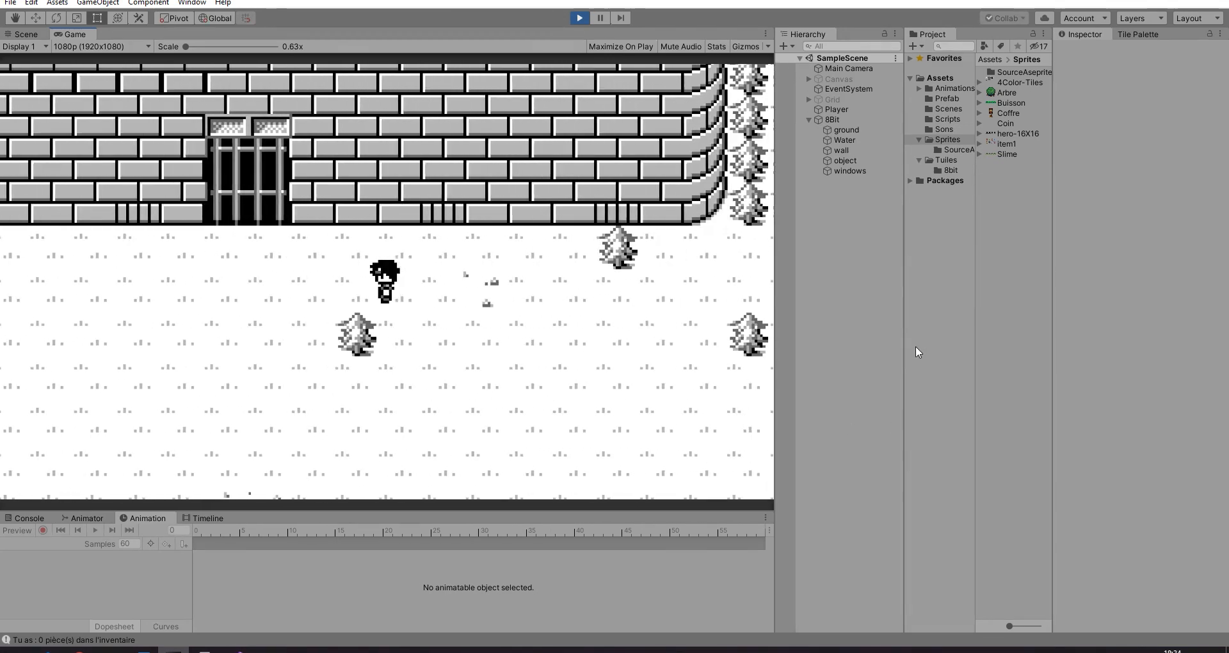
pyautogui.press('Up')
pyautogui.press('Down')
pyautogui.press('Left')
pyautogui.press('Right')
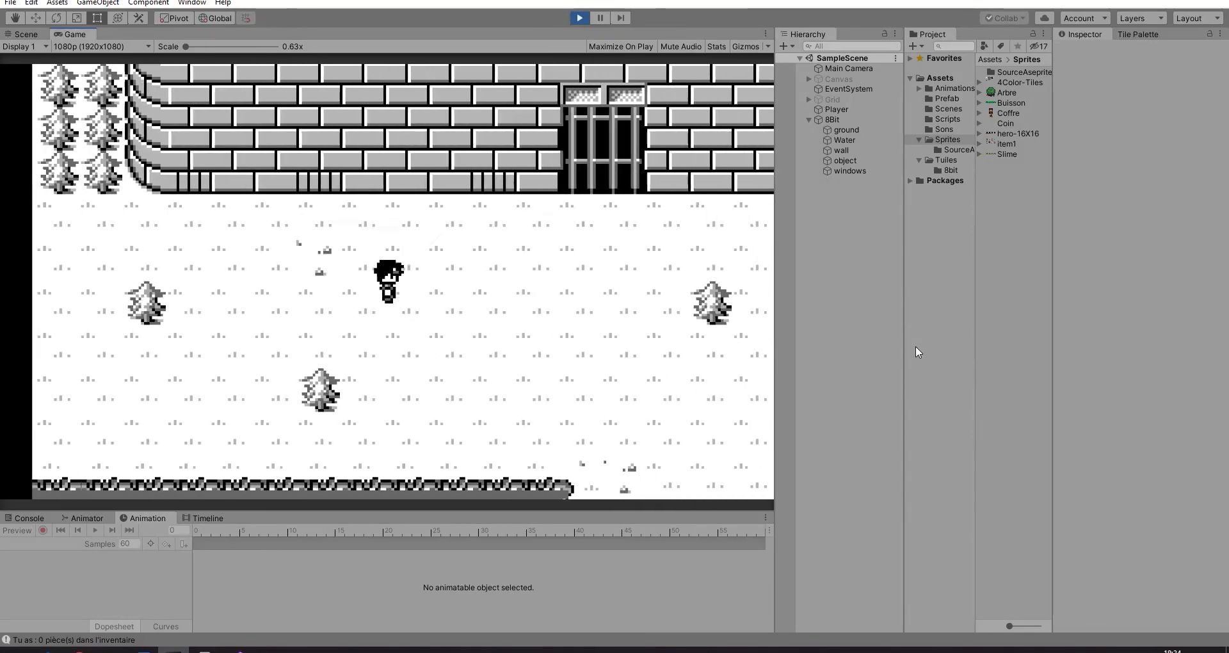
pyautogui.press('Down')
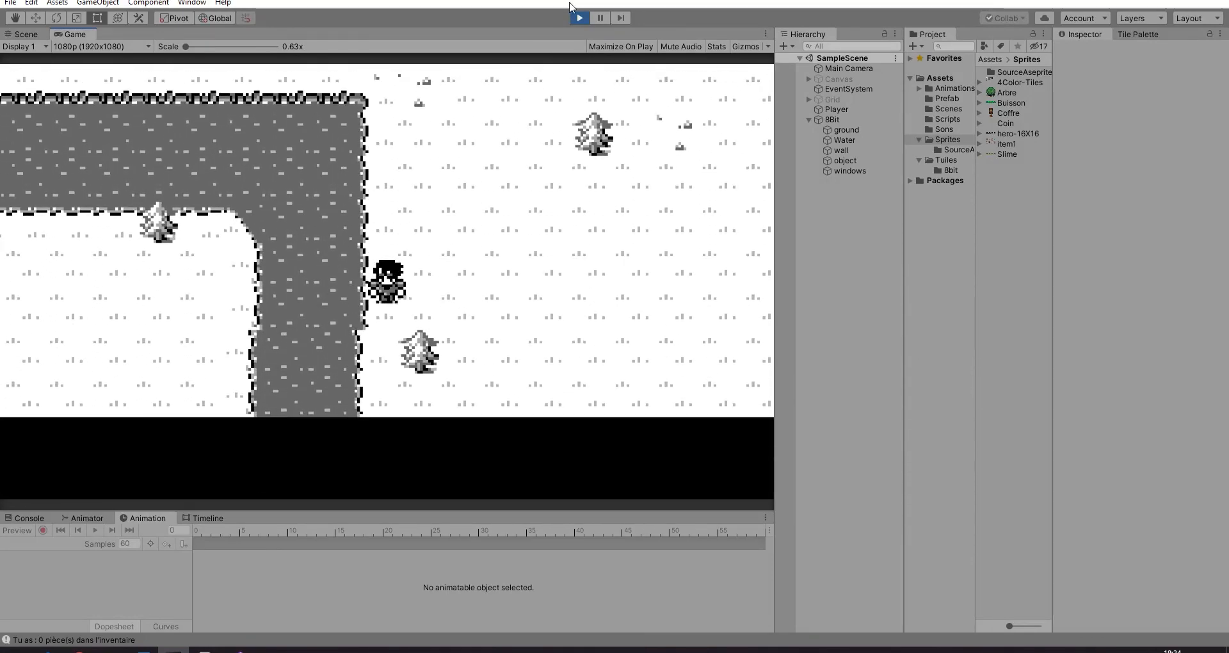